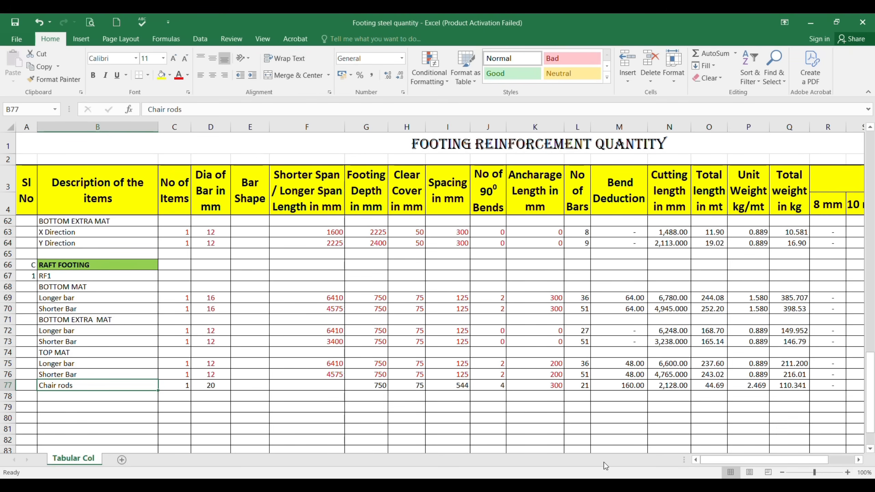
Step: Switch to the AutoCAD footing drawing and examine the RF2 raft footing's location and dimensions in the layout
mouse_move(590, 484)
click(589, 435)
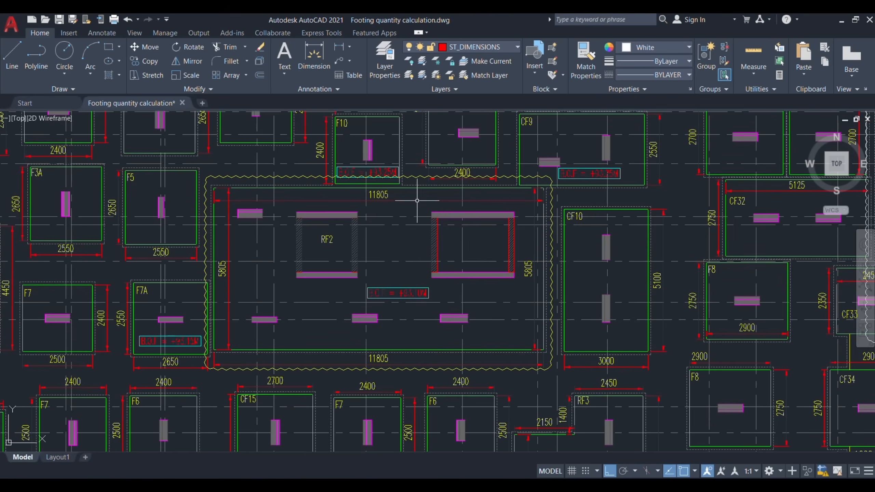
scroll(385, 165, down, 5)
scroll(386, 165, down, 2)
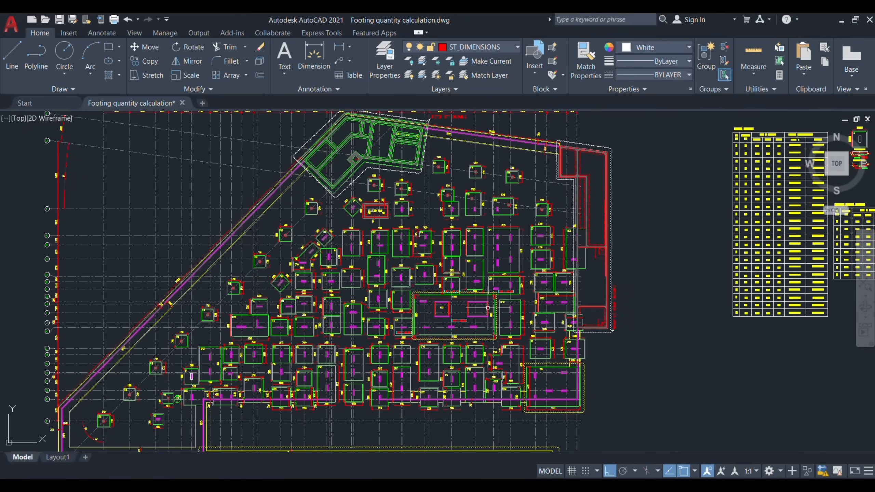
scroll(470, 313, up, 6)
scroll(470, 314, up, 4)
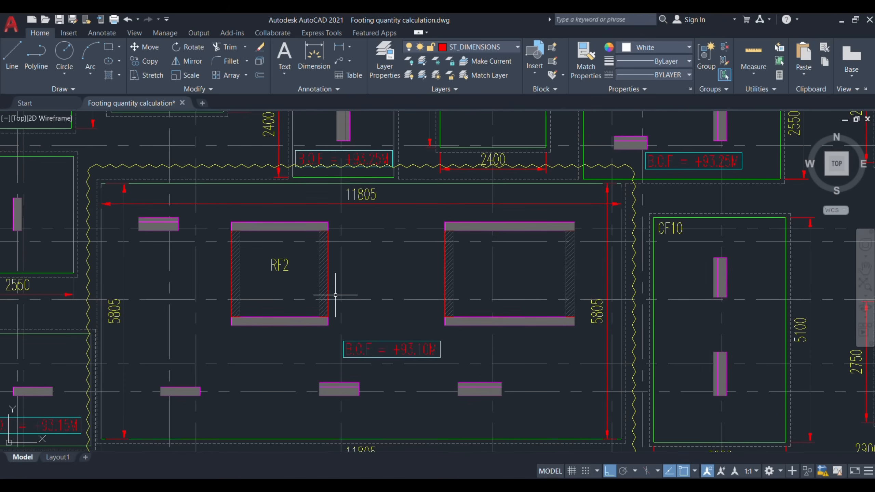
scroll(284, 278, down, 2)
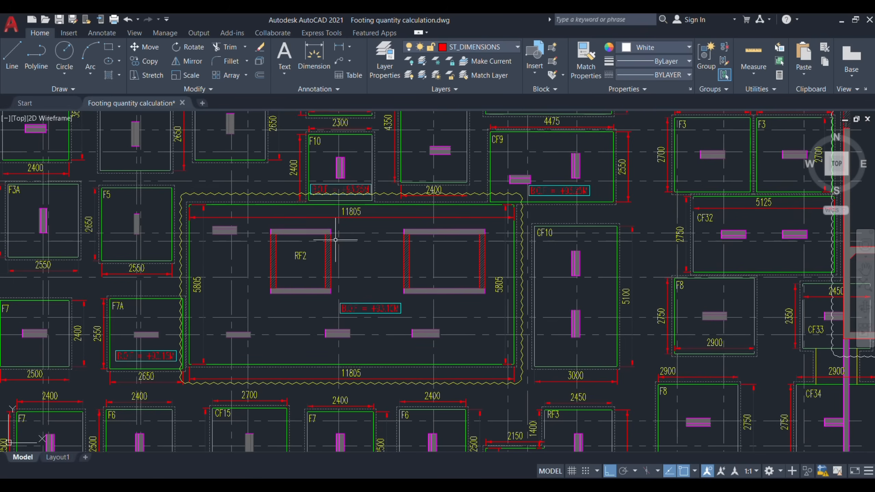
scroll(393, 249, up, 2)
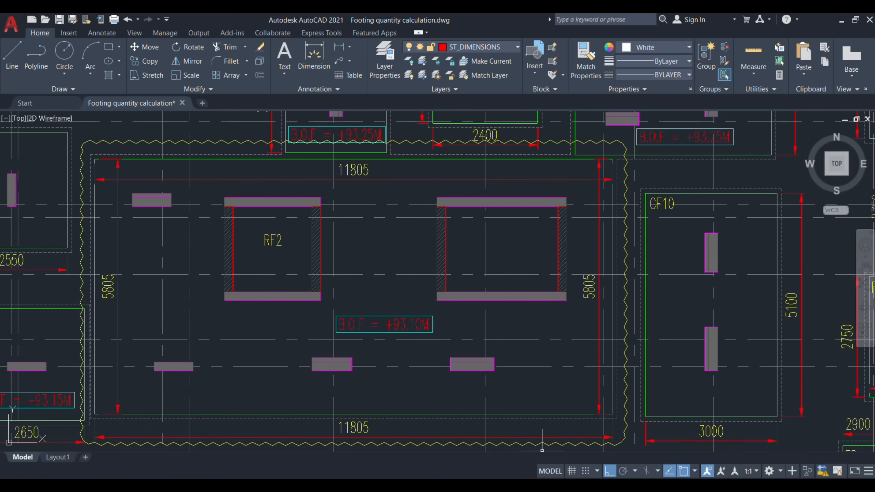
Step: Switch to the Excel footing quantity sheet and insert a copy of the RF1 raft footing block (rows 66–77) at row 79
click(554, 448)
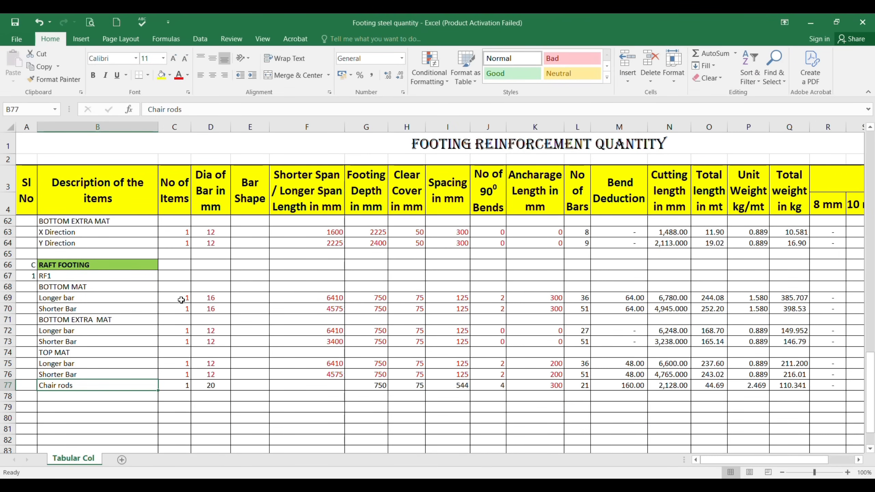
click(101, 264)
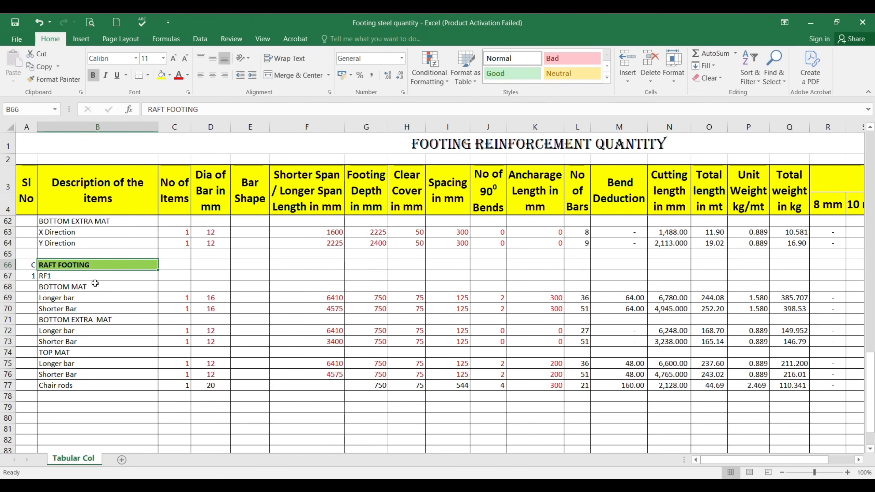
click(72, 278)
scroll(369, 311, down, 1)
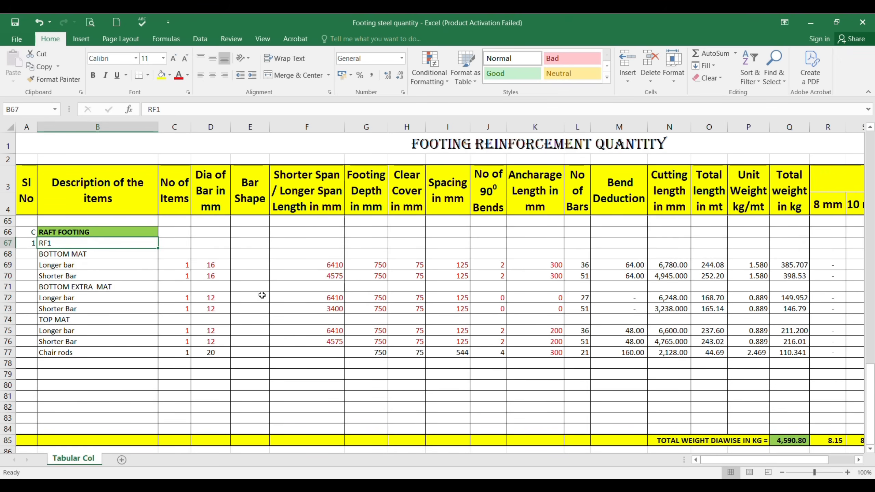
drag(7, 232, 36, 351)
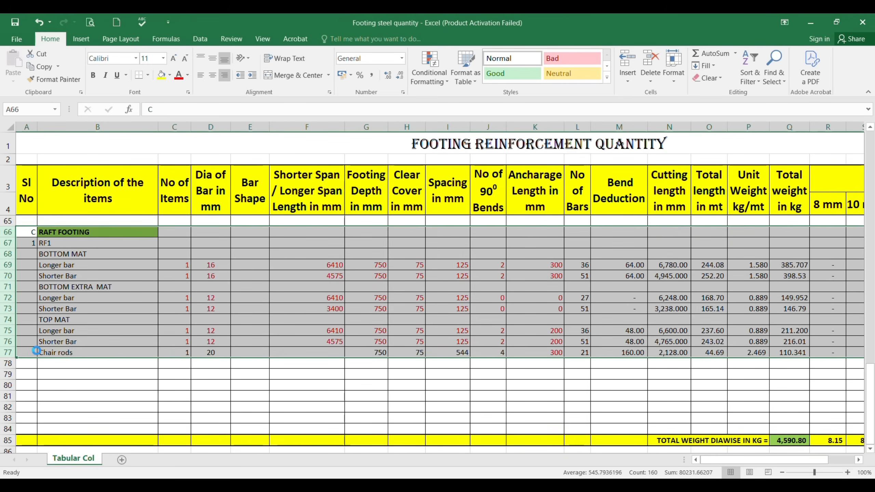
key(ctrl+c)
scroll(20, 345, down, 1)
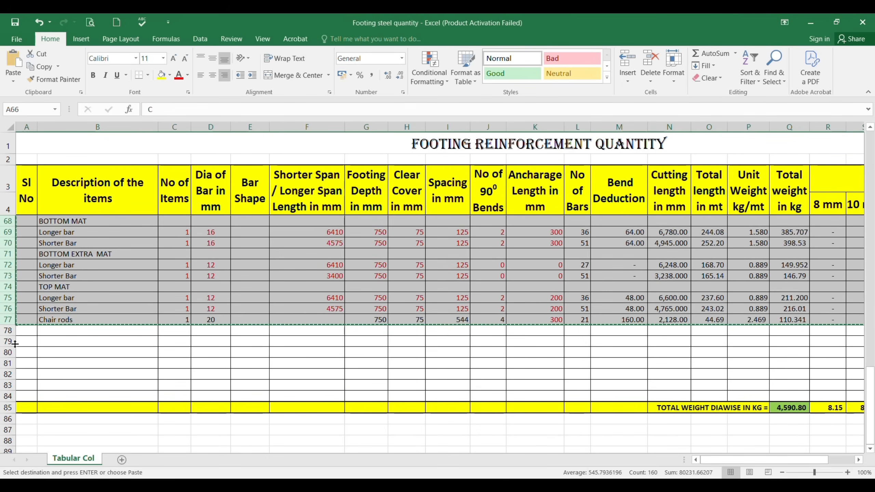
click(4, 341)
right_click(4, 341)
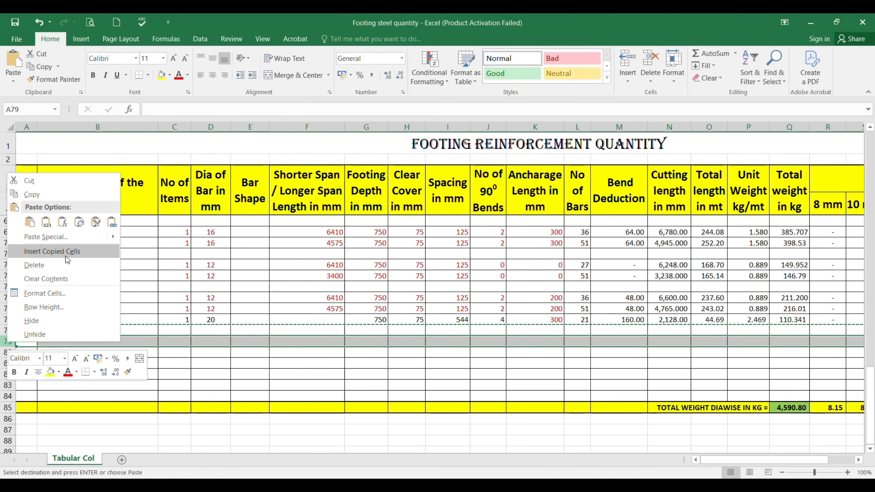
click(76, 250)
click(28, 342)
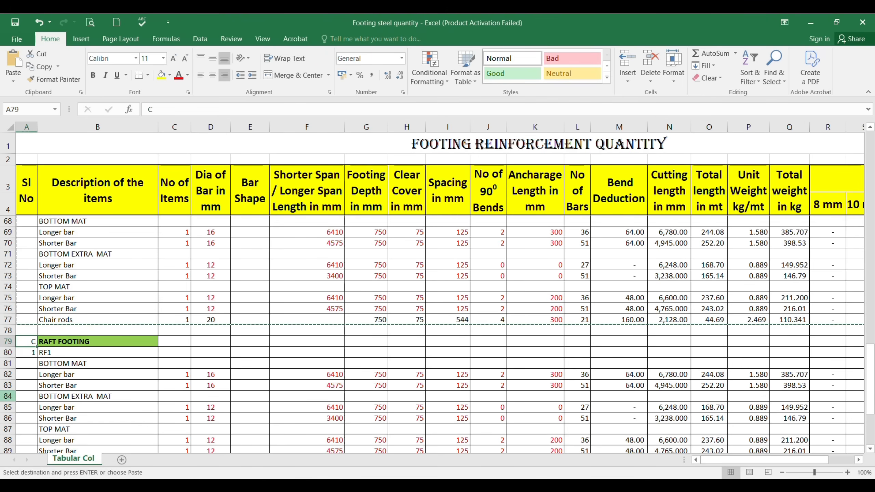
Step: Delete the duplicated RAFT FOOTING heading row 79 above the copied block
scroll(86, 359, up, 3)
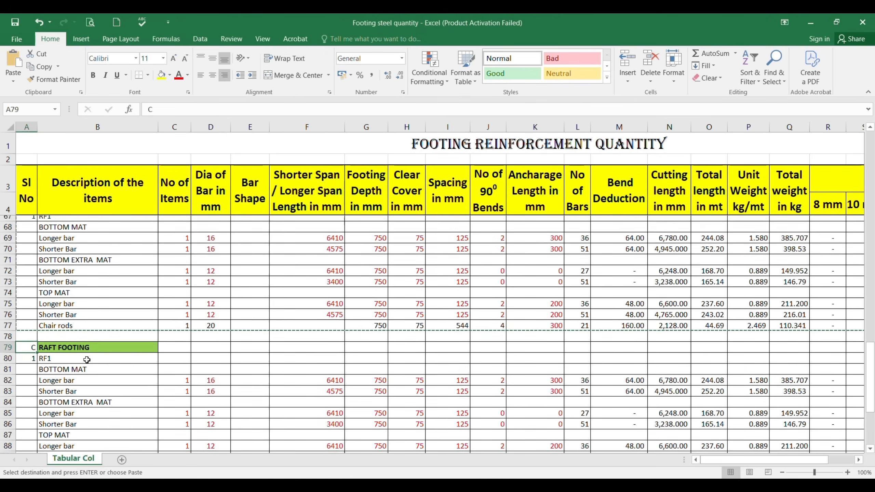
scroll(87, 360, down, 3)
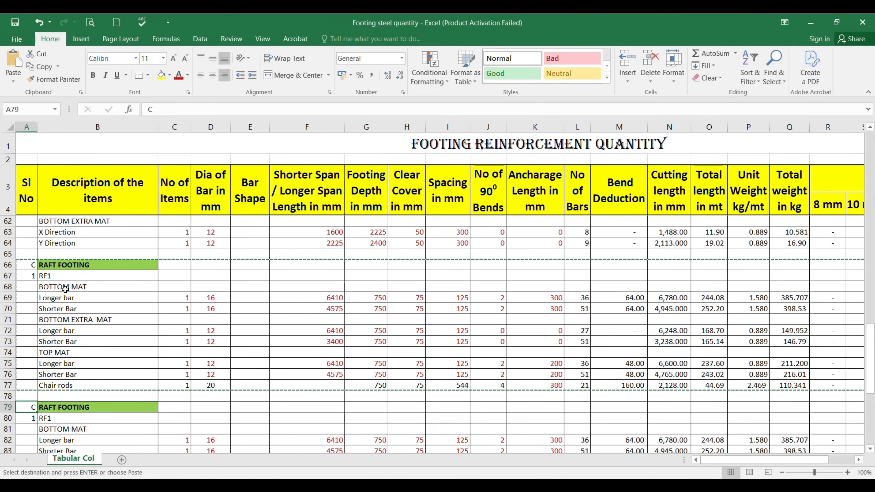
scroll(53, 338, down, 1)
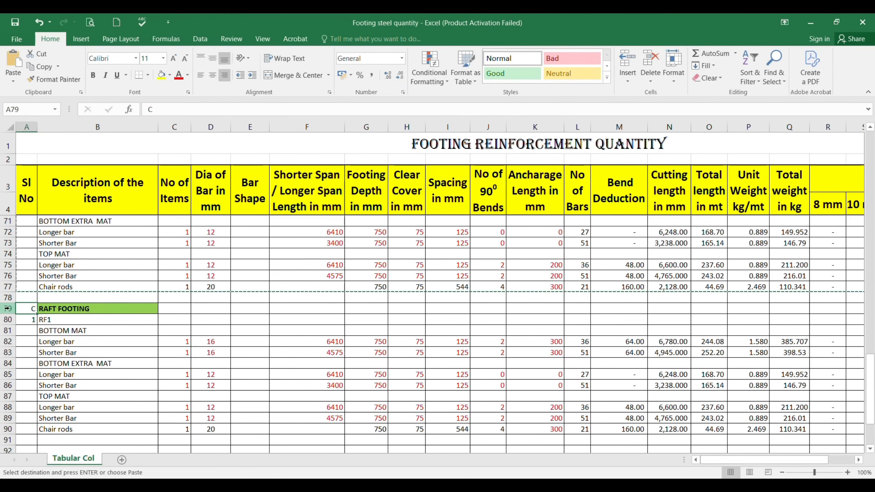
click(6, 308)
right_click(6, 309)
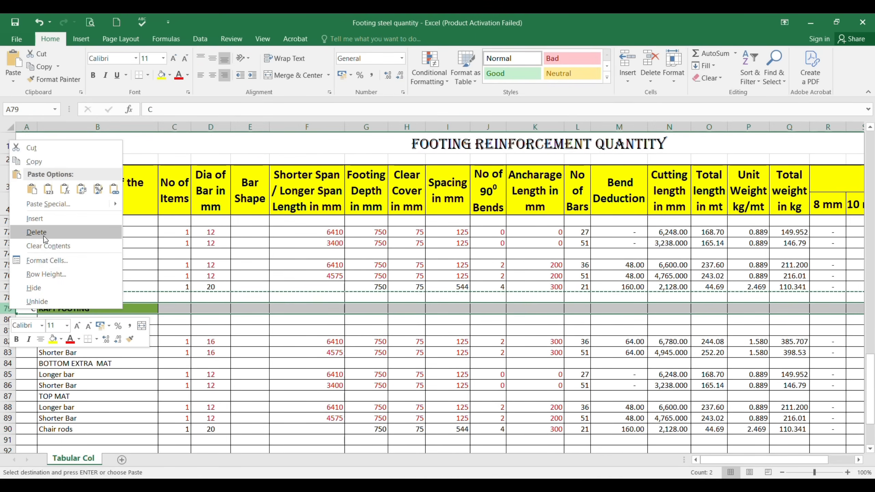
key(Escape)
key(Escape)
key(ctrl+minus)
Step: Number the copied footing block 2 in A79 and name it RF2 in B79
click(34, 311)
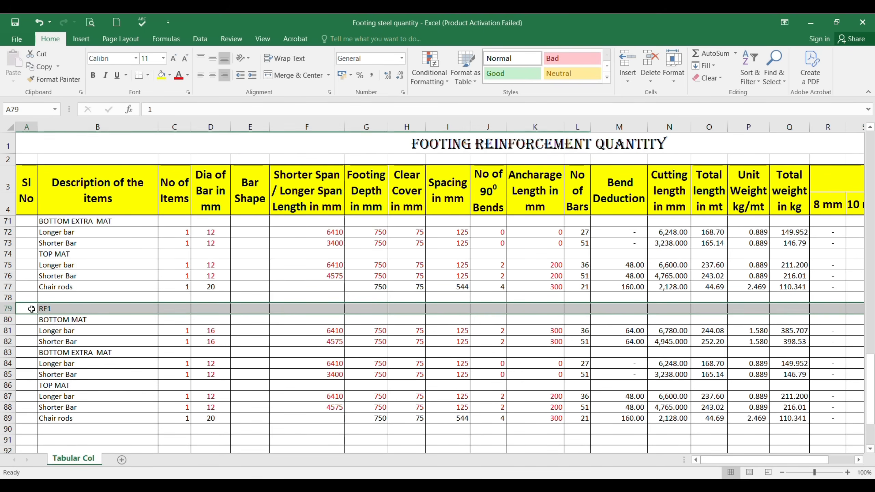
text(2)
key(Tab)
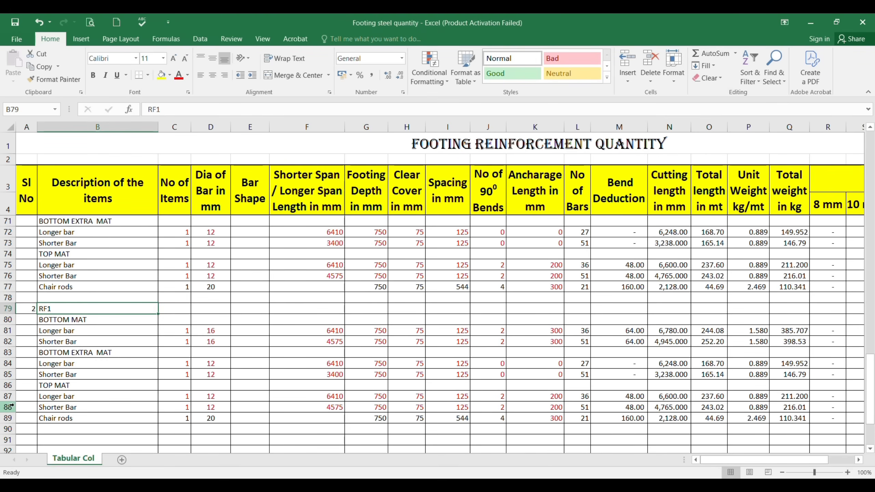
text(RF2)
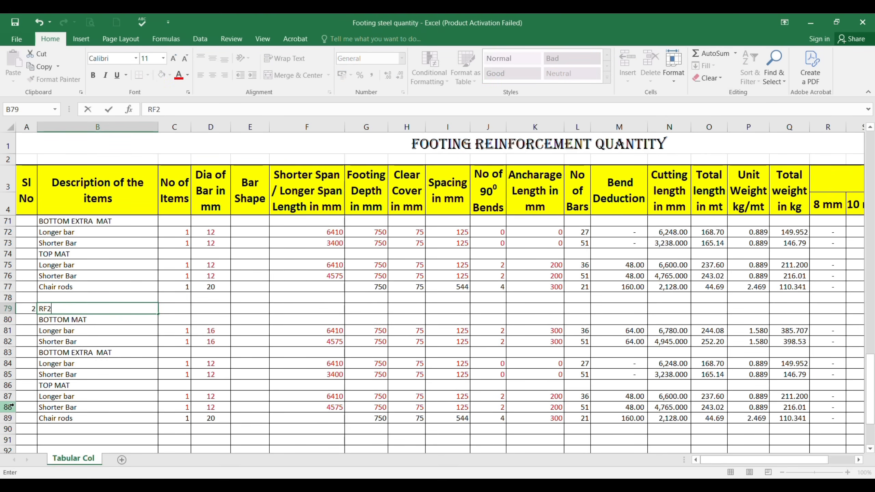
key(Return)
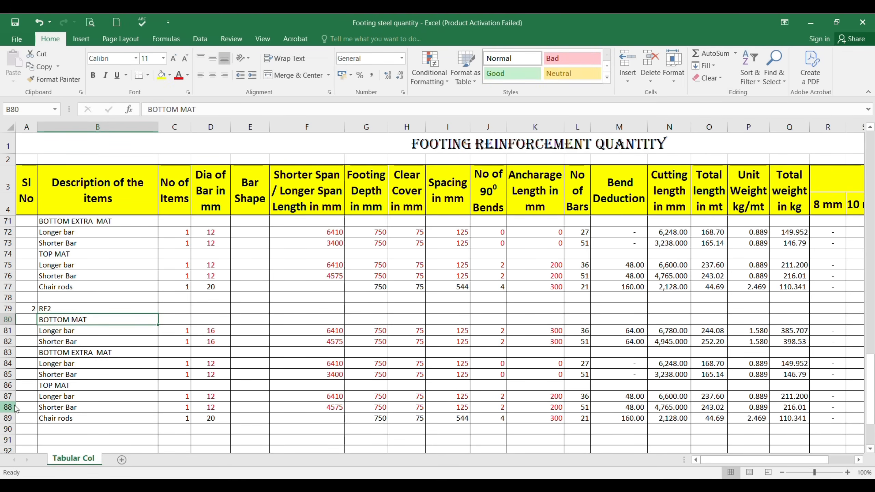
Step: Switch to the AutoCAD drawing and examine the first-layer top and bottom mat callouts in the RF2 reinforcement detail
key(alt+Tab)
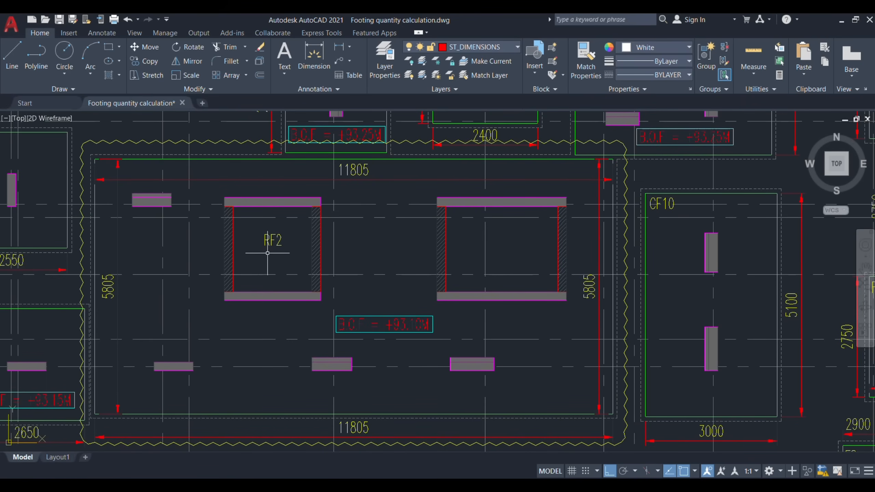
scroll(365, 255, down, 2)
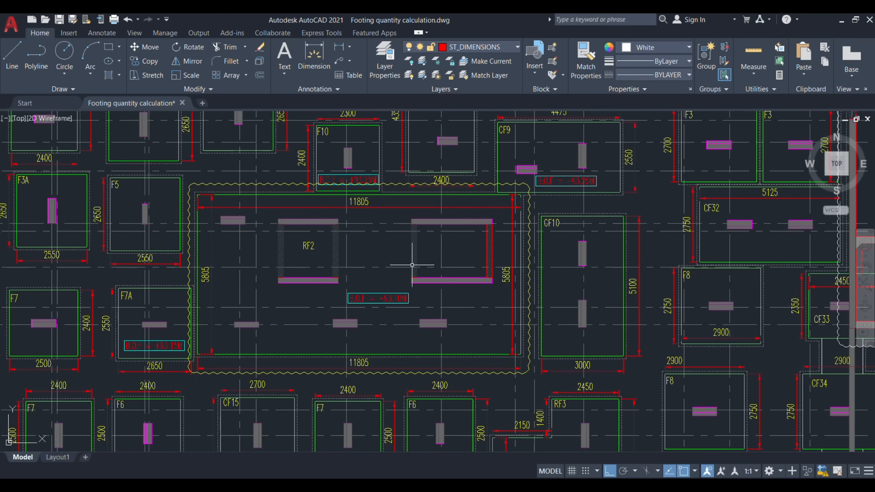
scroll(419, 193, down, 5)
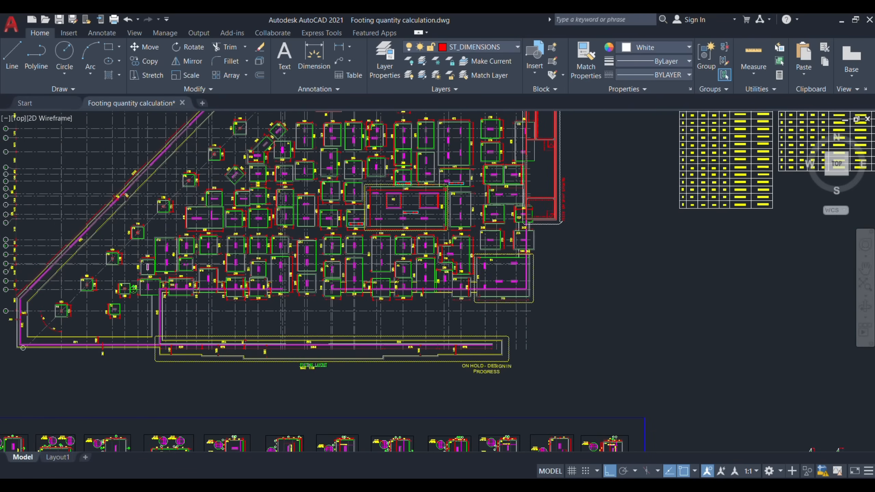
scroll(419, 193, down, 2)
scroll(412, 222, up, 8)
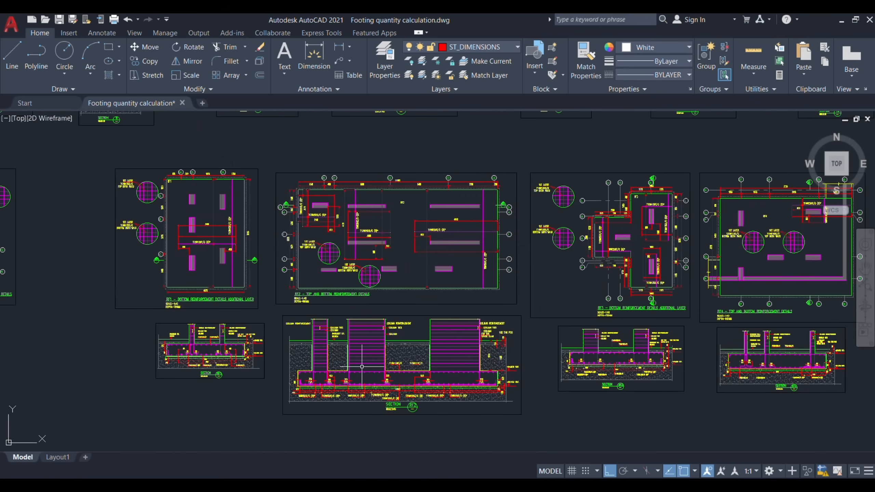
scroll(422, 236, up, 6)
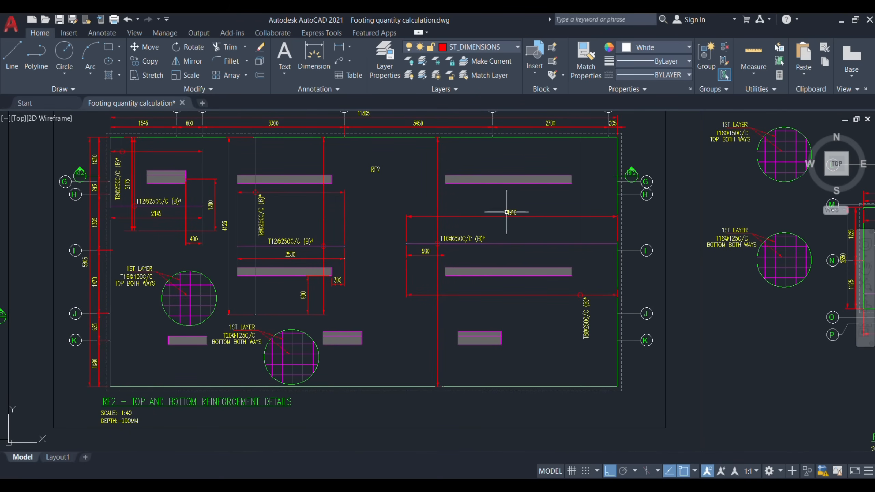
scroll(293, 378, up, 2)
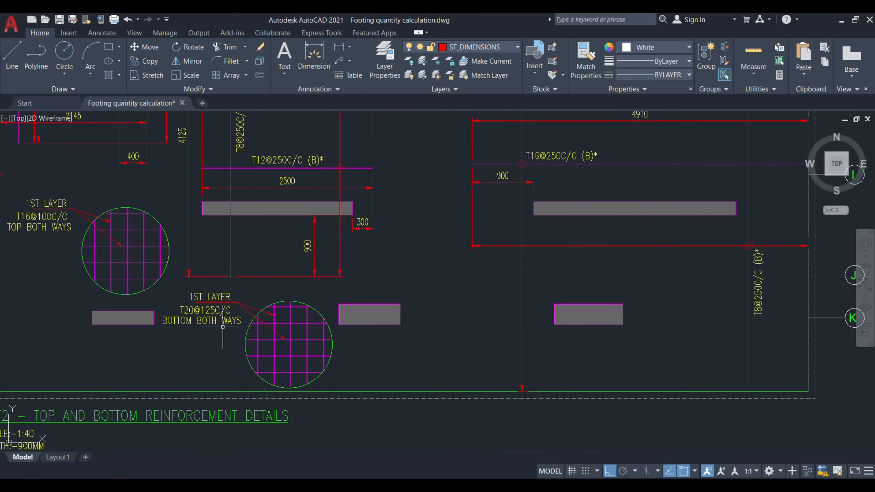
drag(357, 353, 435, 345)
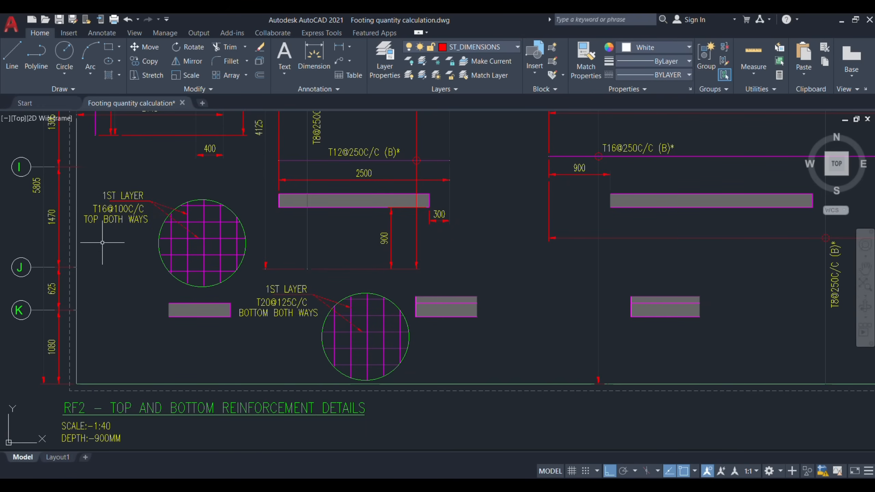
Step: Examine the additional bottom bar callouts and their extents around the columns in the RF2 reinforcement plan
scroll(102, 243, down, 4)
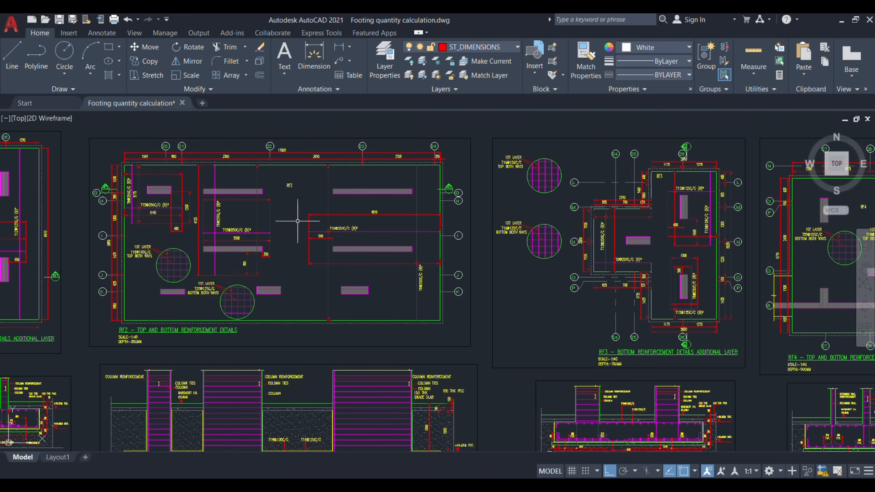
scroll(362, 213, up, 2)
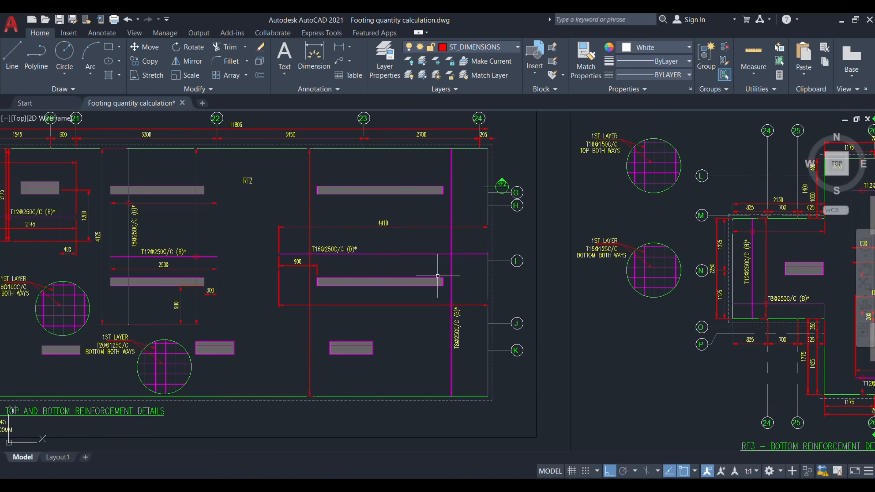
scroll(325, 260, up, 2)
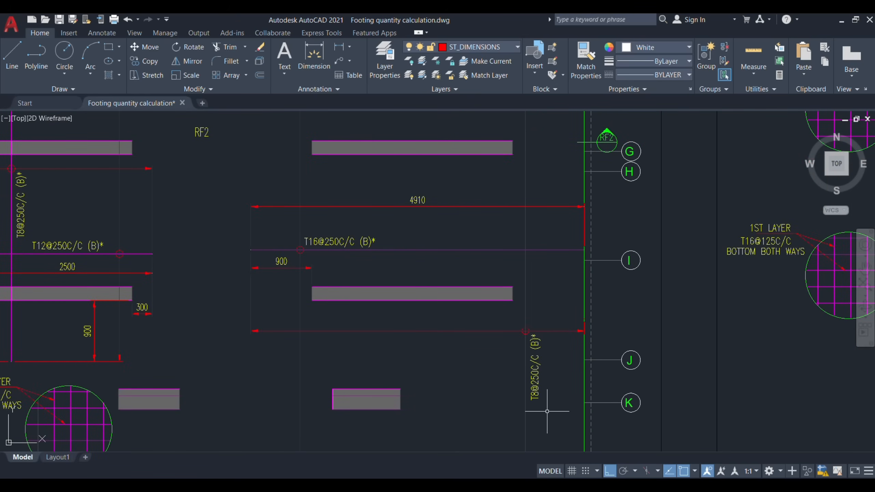
scroll(639, 324, down, 2)
scroll(186, 283, up, 4)
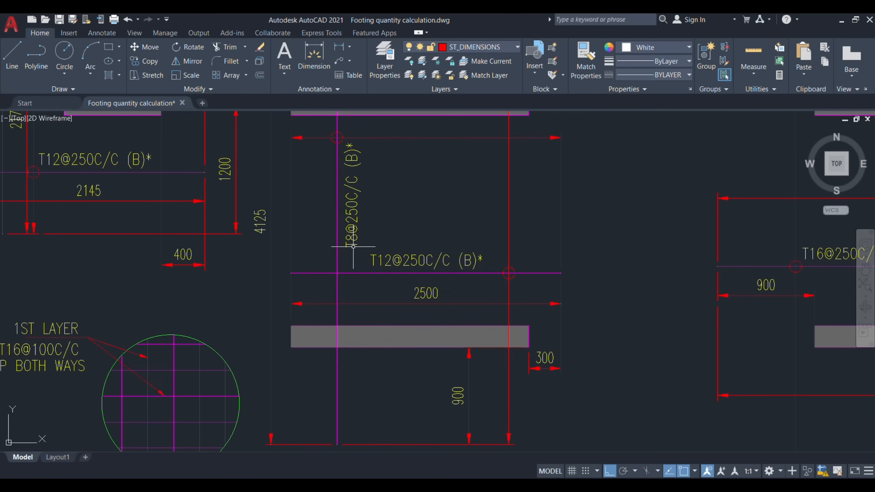
scroll(195, 214, down, 4)
scroll(271, 209, up, 4)
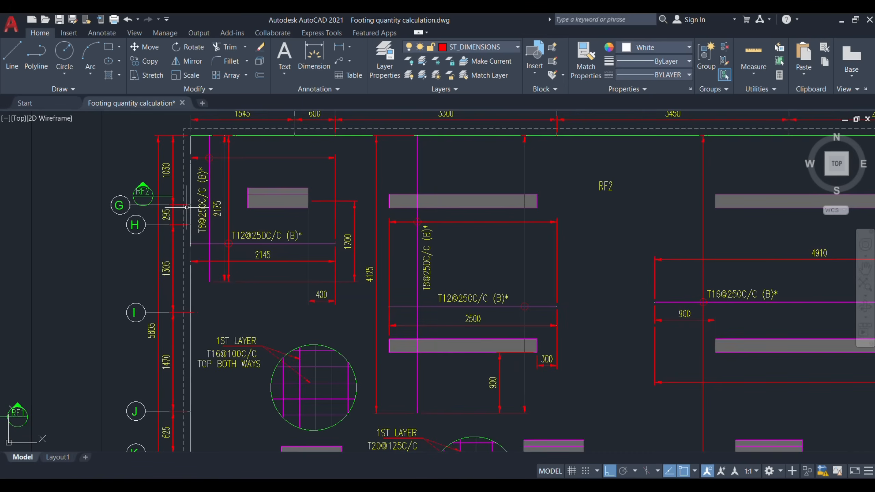
drag(270, 210, 313, 252)
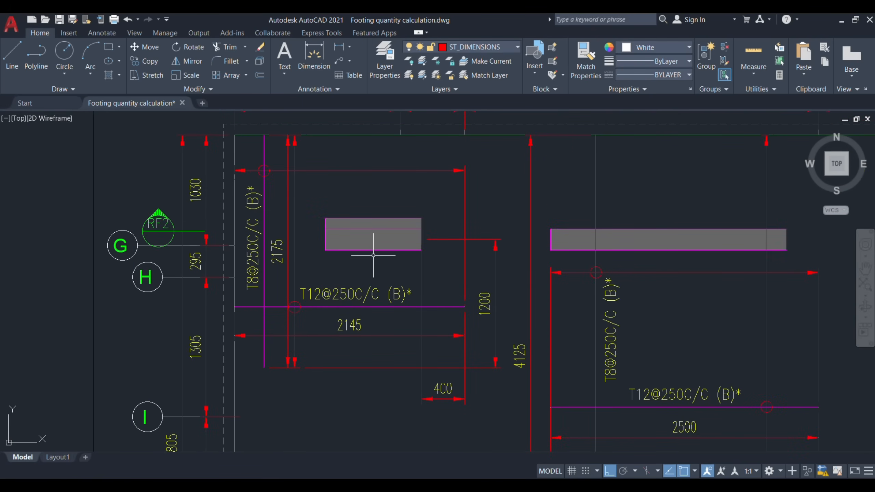
scroll(372, 254, down, 2)
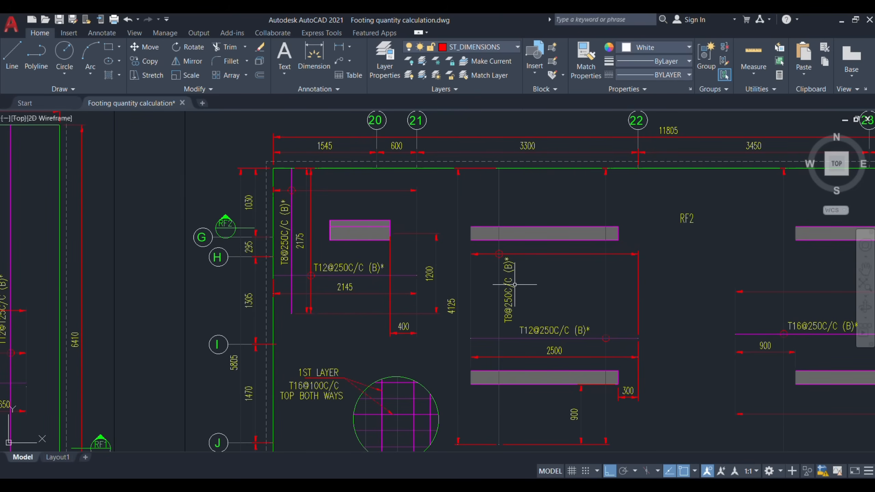
scroll(303, 269, down, 2)
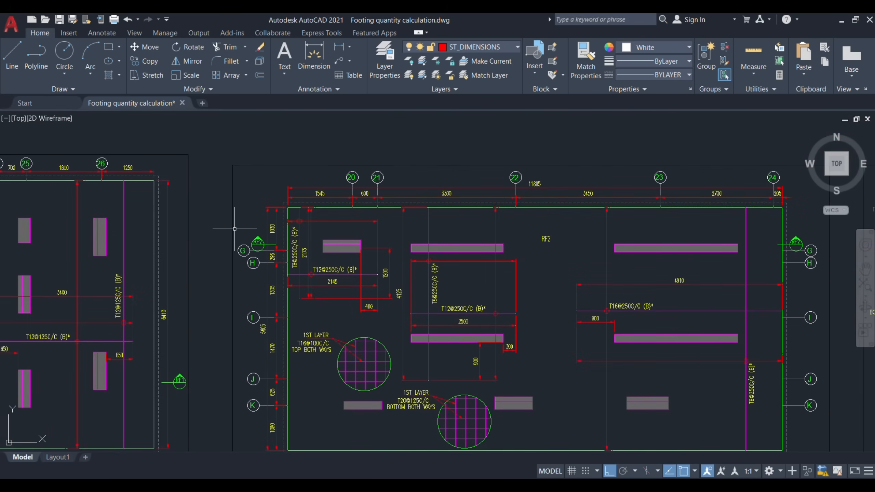
Step: Examine section RF2 along its full length, reading the bar callouts, extra bar extents, footing depth and levels
scroll(313, 260, down, 4)
scroll(346, 277, up, 3)
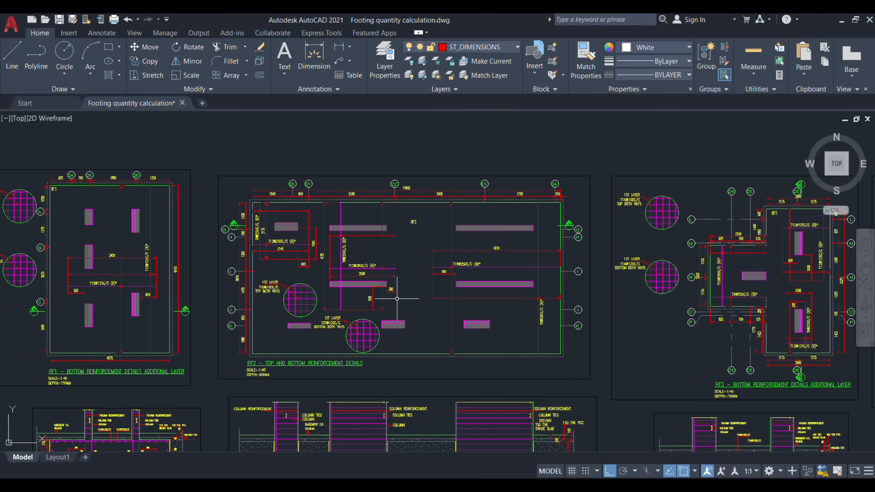
drag(443, 352, 414, 199)
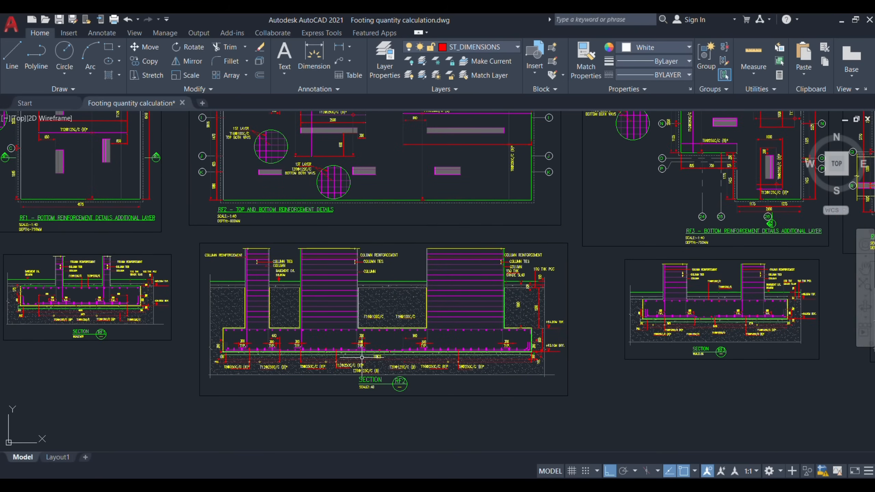
scroll(362, 358, up, 6)
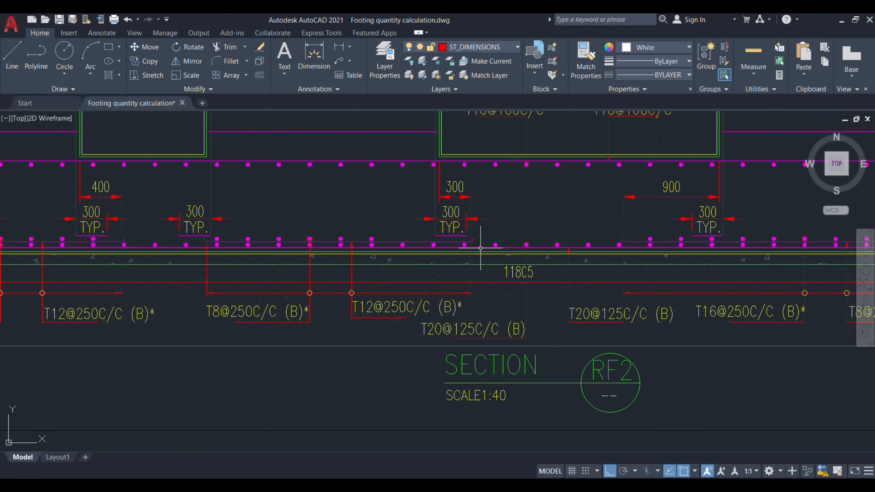
scroll(480, 248, down, 5)
scroll(245, 227, up, 3)
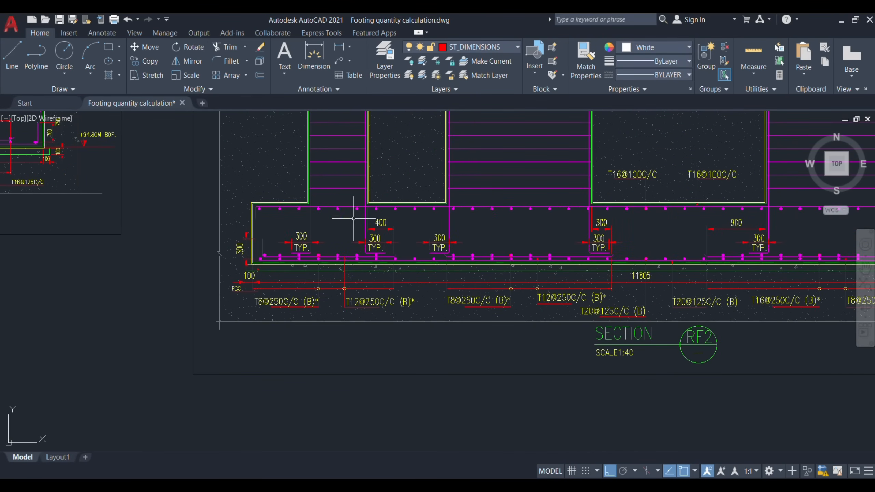
drag(527, 260, 418, 260)
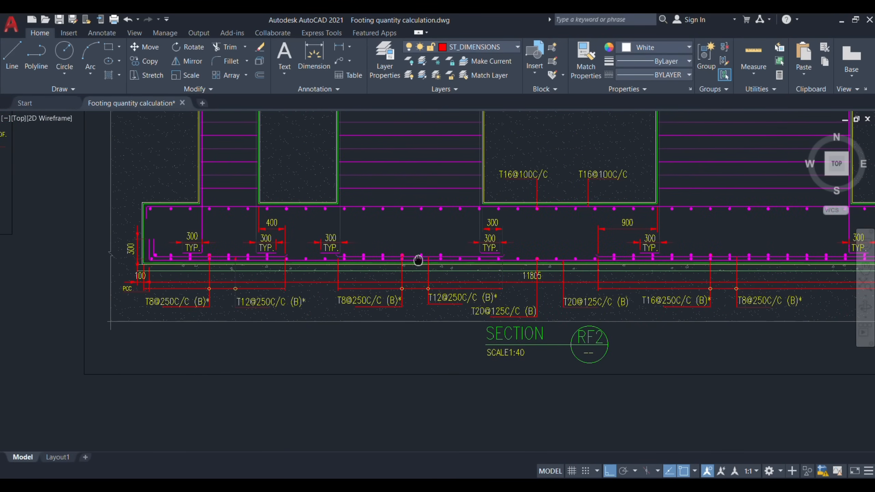
drag(590, 273, 488, 295)
scroll(520, 286, up, 3)
drag(689, 279, 534, 314)
scroll(459, 283, down, 3)
drag(631, 271, 485, 286)
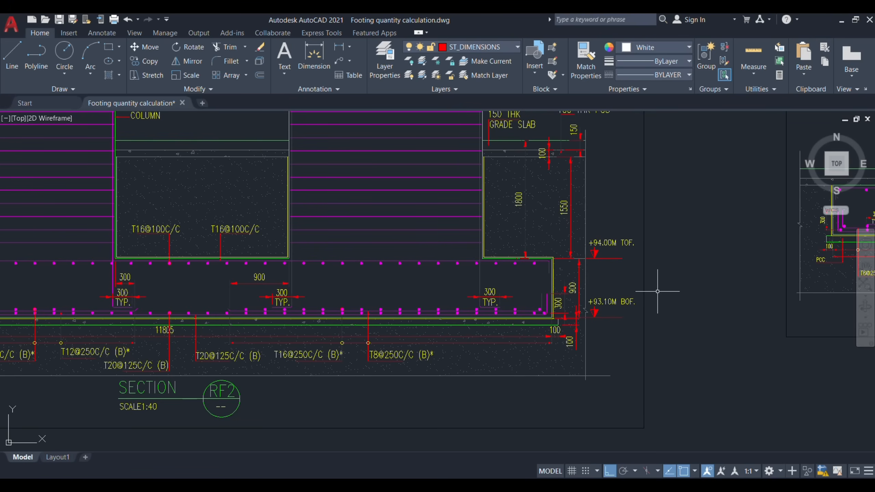
scroll(657, 292, down, 2)
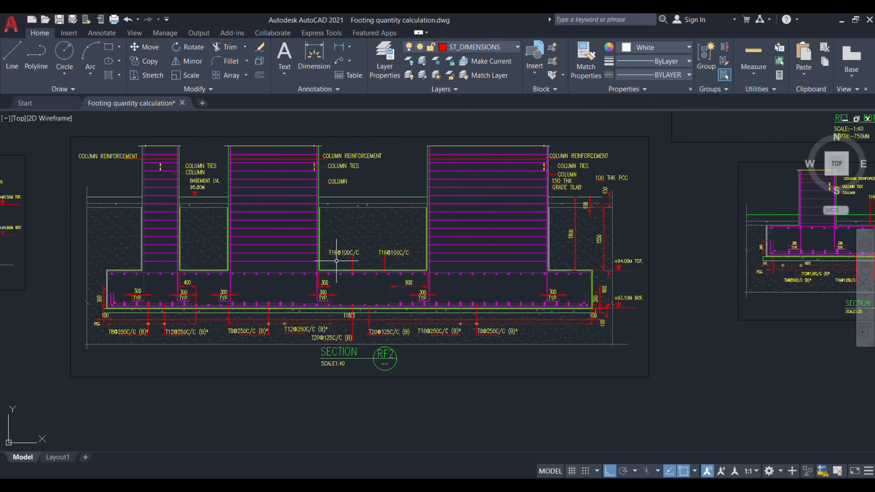
drag(337, 260, 419, 283)
scroll(391, 420, down, 5)
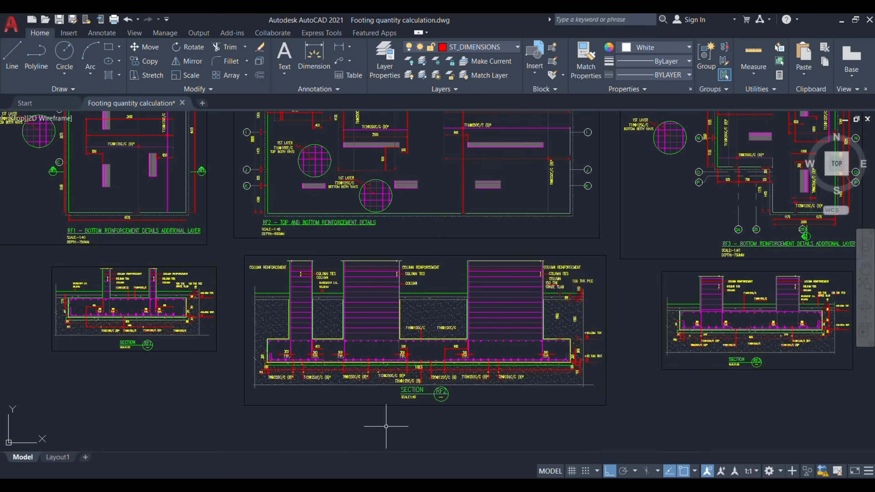
Step: Read the first-layer bottom mat callout in the RF2 plan, and in Excel set both RF2 bottom mat bar diameters to 20 mm in D81:D82
scroll(377, 353, up, 3)
scroll(377, 354, up, 5)
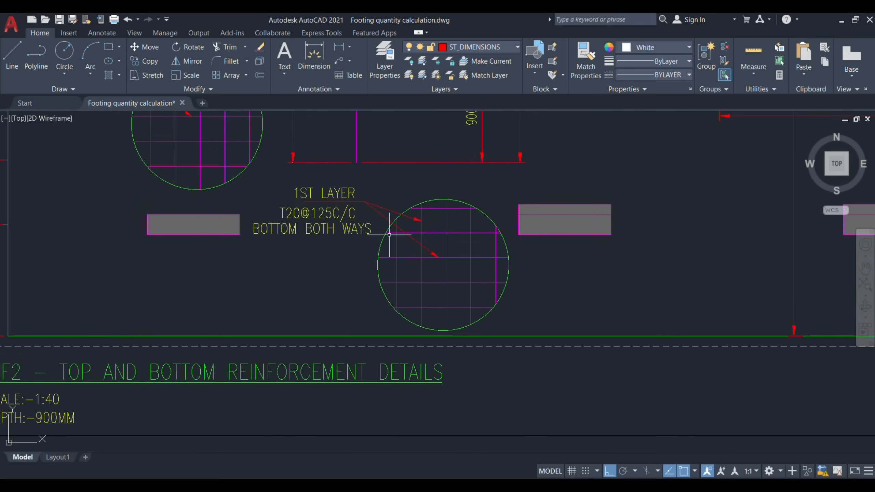
drag(315, 291, 280, 321)
key(Escape)
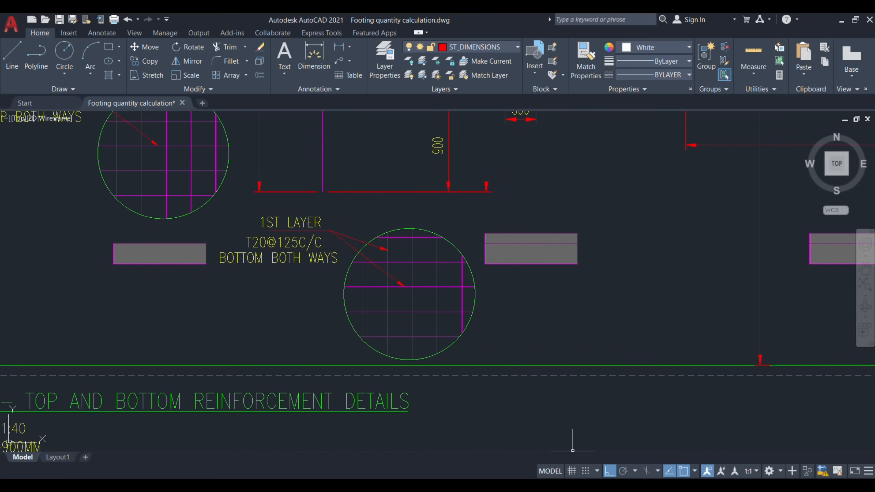
click(573, 452)
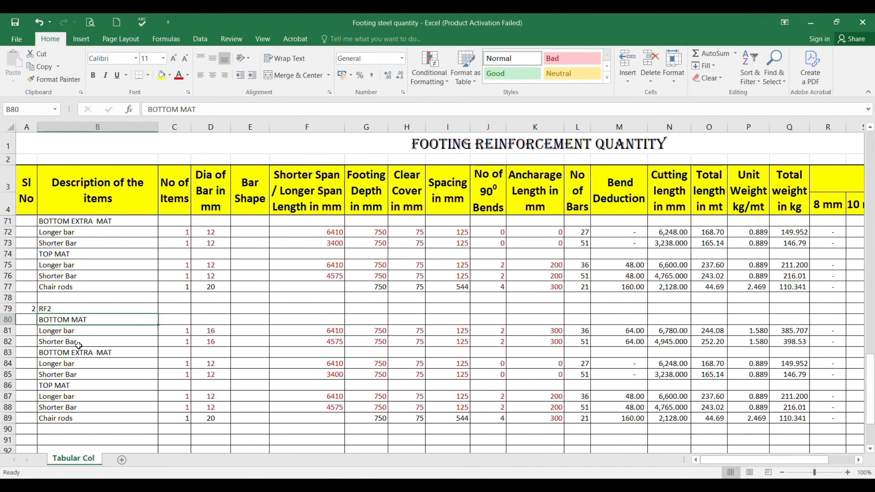
click(65, 331)
click(63, 342)
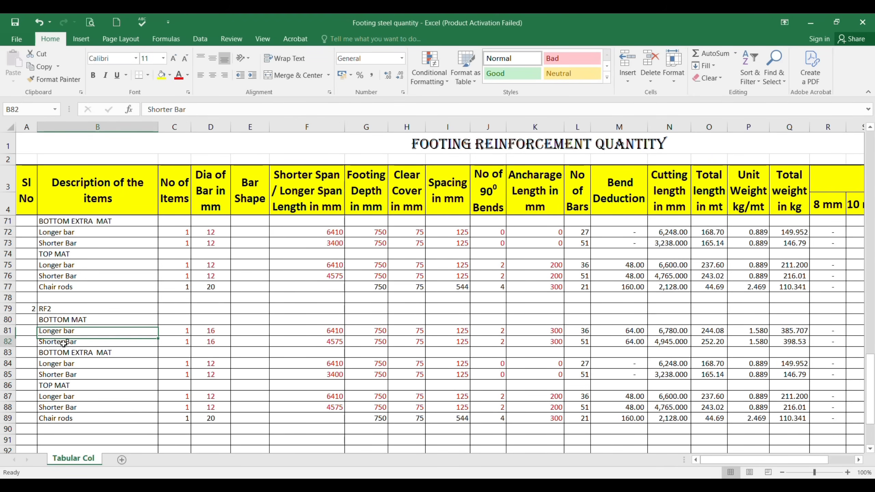
click(178, 332)
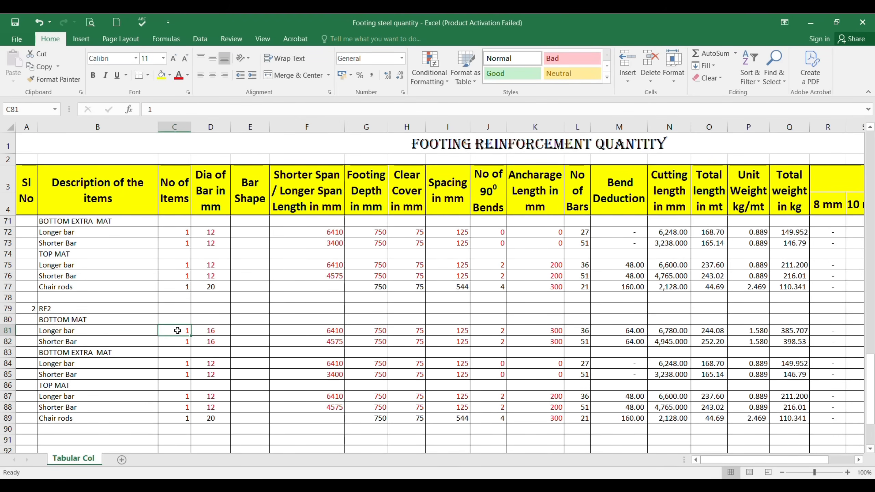
click(209, 332)
text(20)
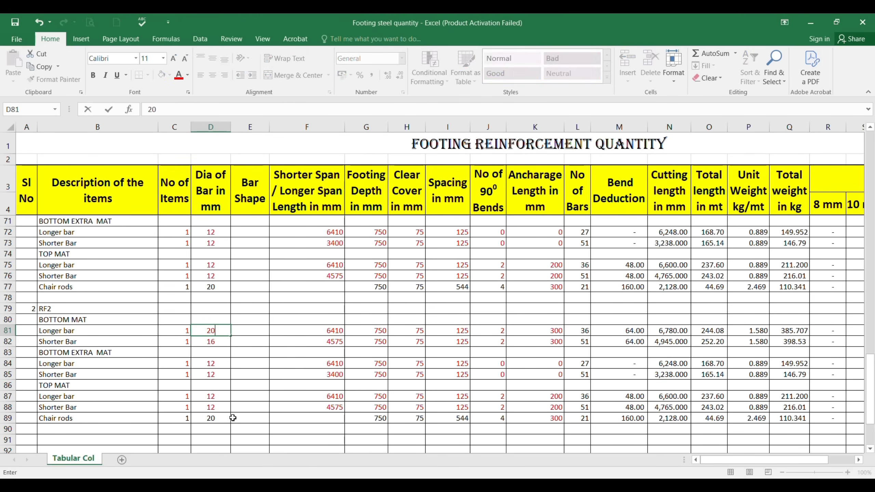
key(Return)
text(20)
key(Return)
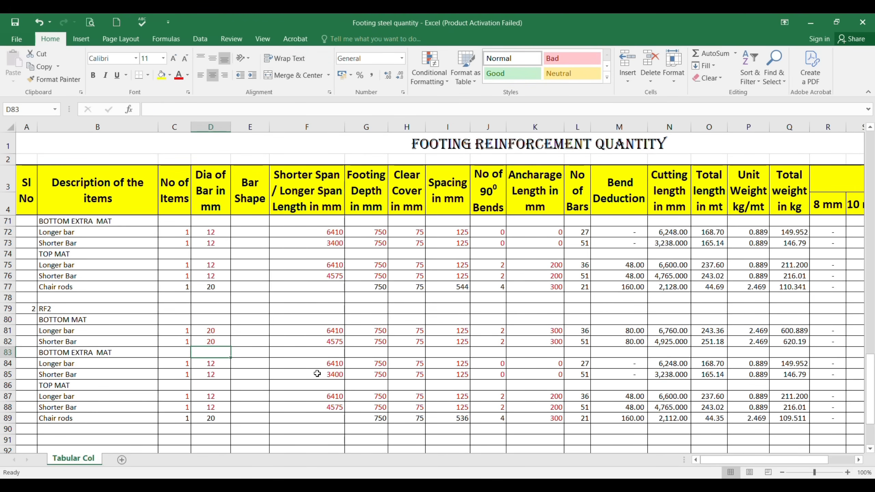
Step: Check RF2's overall longer dimension in the AutoCAD plan and enter 11800 mm as the bottom mat longer bar's span in Excel cell F81
click(327, 332)
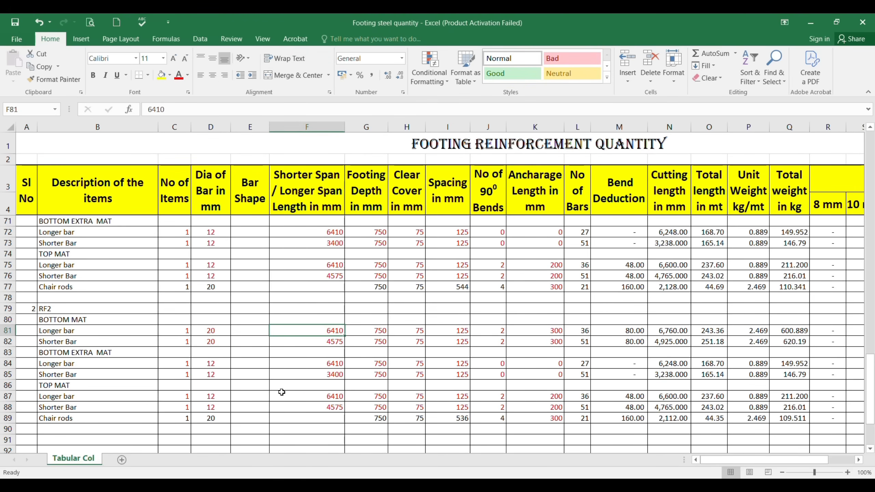
key(alt+Tab)
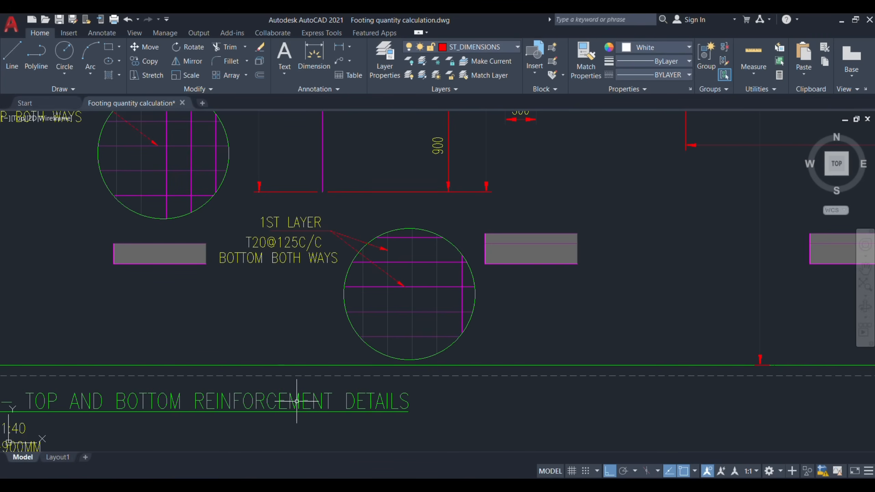
scroll(283, 403, down, 6)
scroll(403, 243, up, 6)
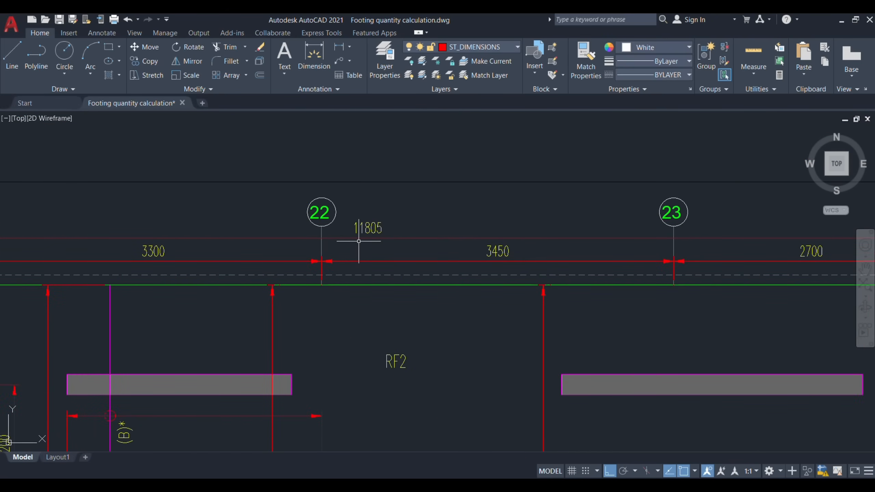
scroll(359, 242, up, 2)
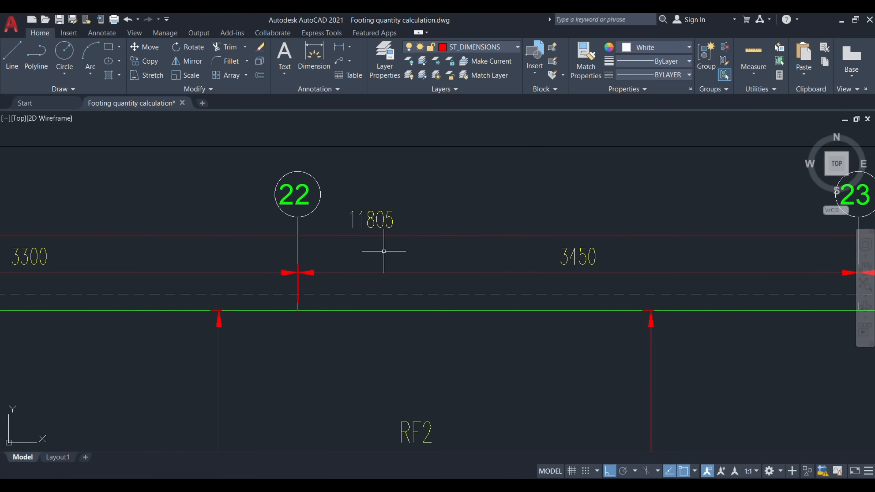
key(alt+Tab)
text(11)
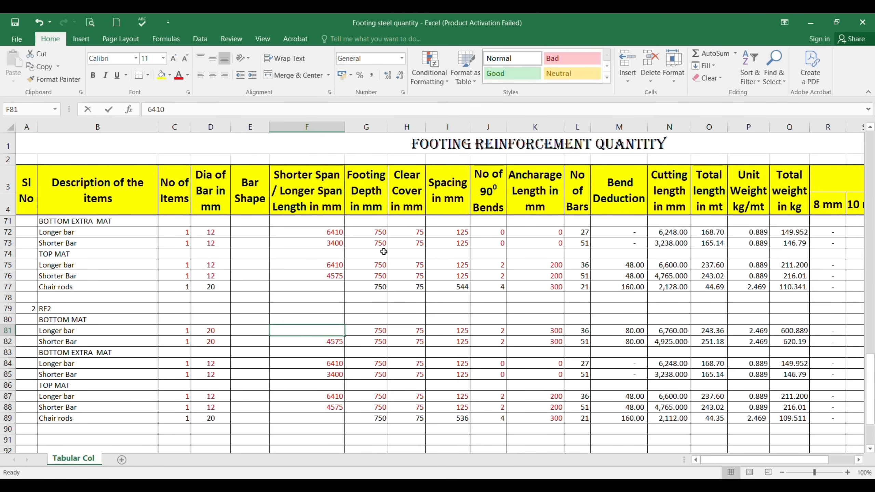
text(800)
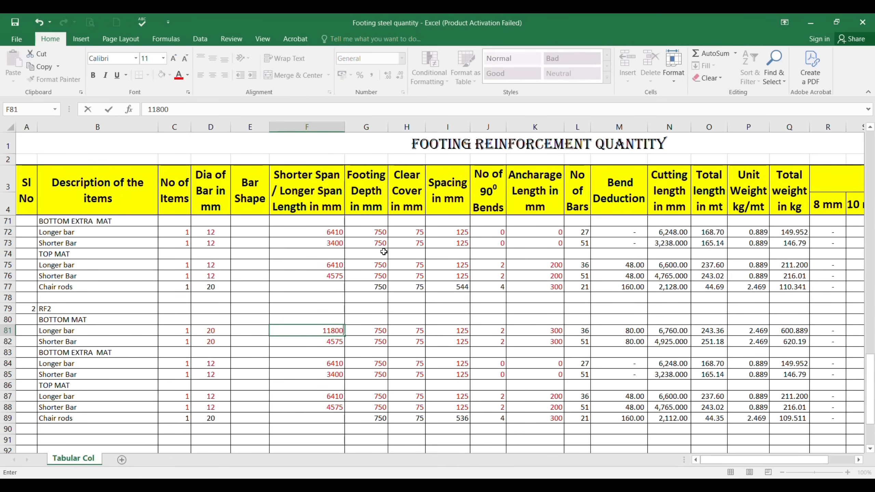
key(Return)
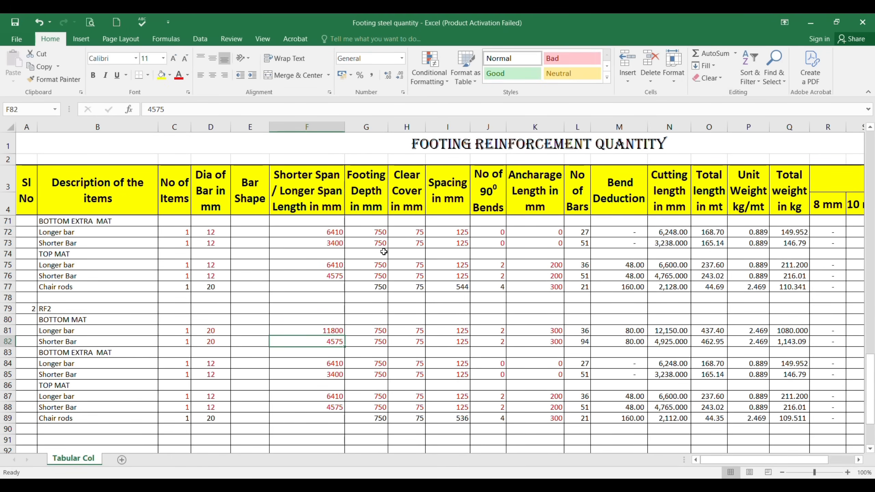
Step: Check RF2's overall shorter dimension in the AutoCAD plan and enter 5800 mm as the bottom mat shorter bar's span in Excel cell F82
key(alt+Tab)
scroll(384, 251, down, 5)
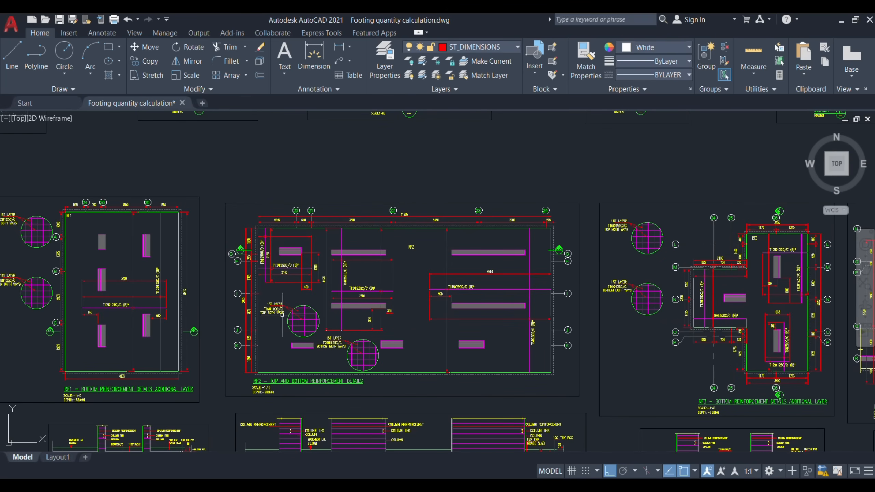
scroll(242, 316, up, 10)
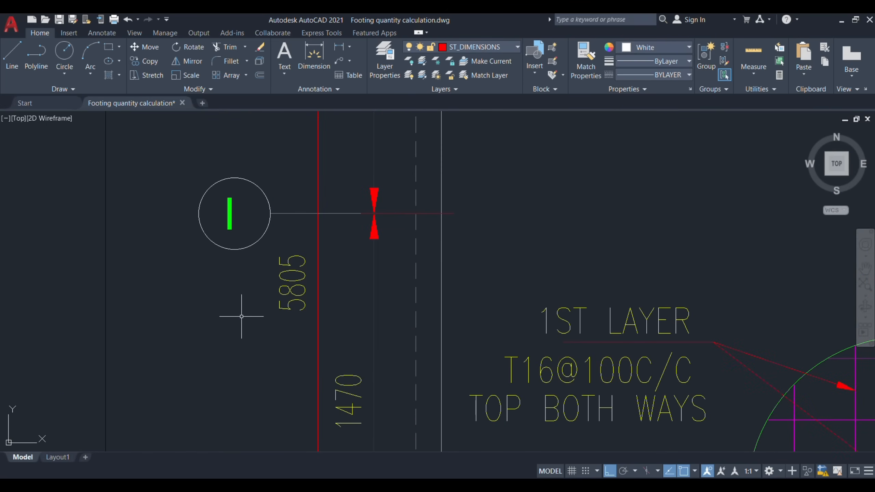
key(alt+Tab)
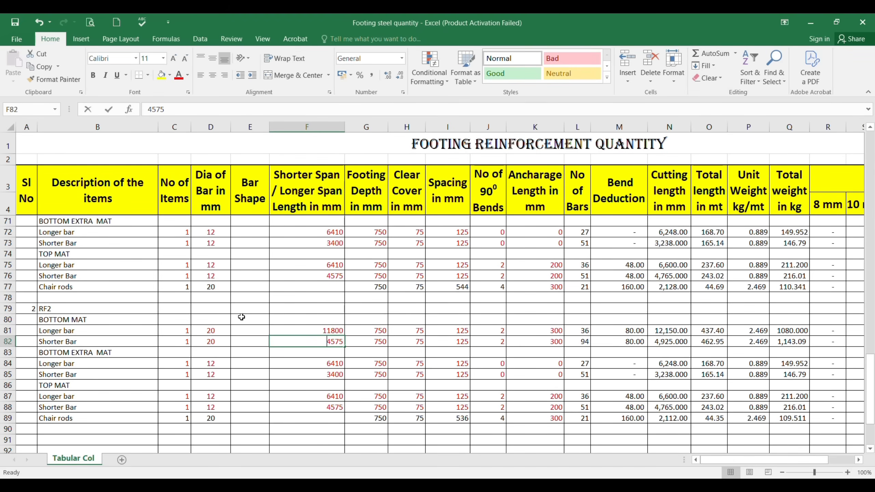
text(580)
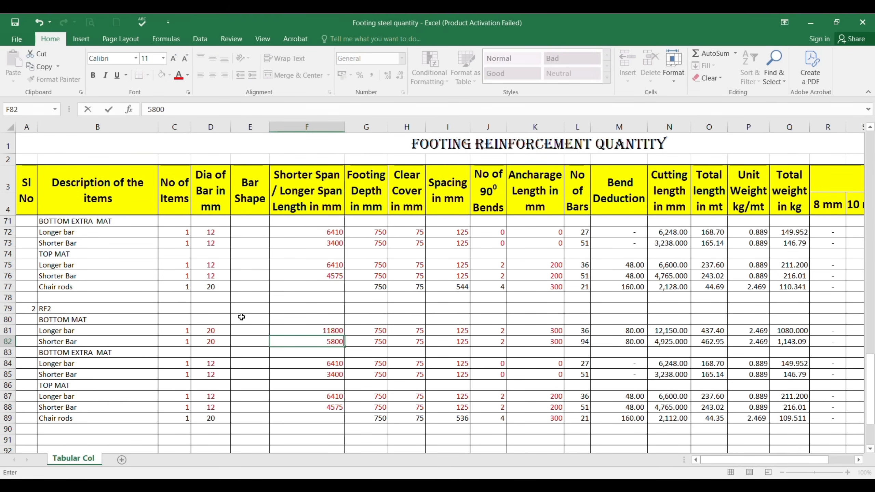
text(0)
key(Tab)
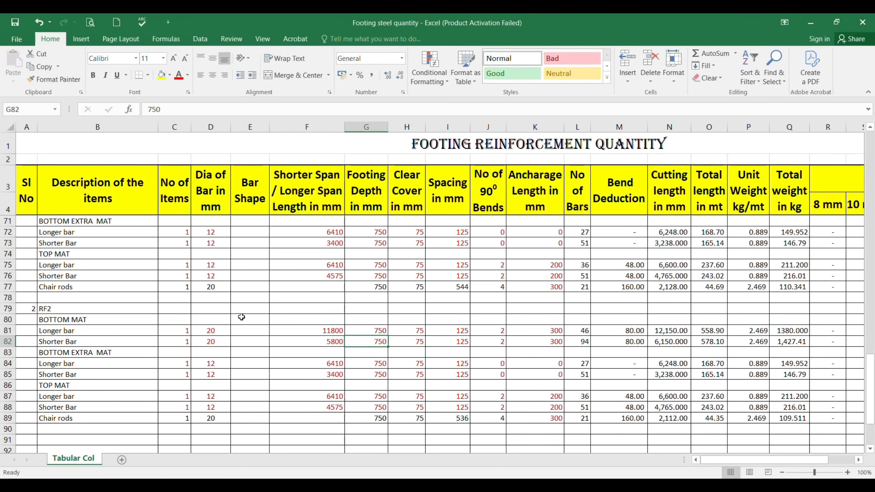
Step: Check the footing depth in AutoCAD section RF2 and set it to 900 mm for both bottom mat bars in Excel cells G81:G82
key(Up)
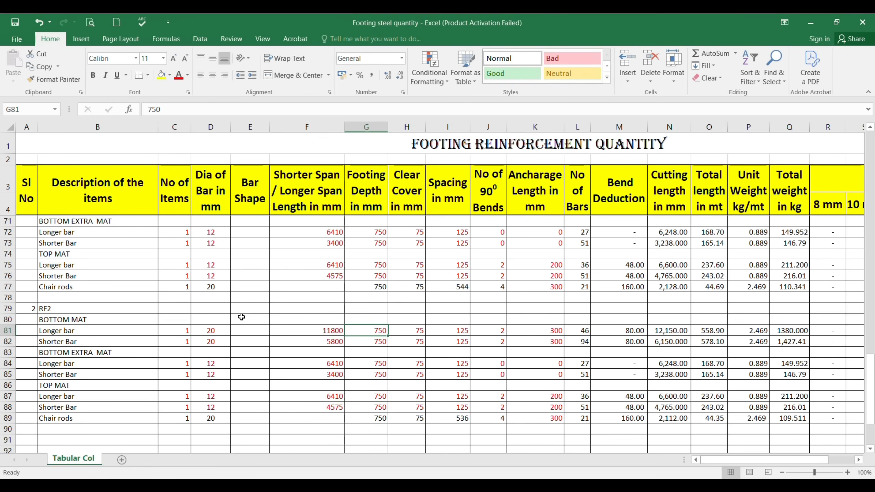
key(alt+Tab)
scroll(294, 197, down, 15)
scroll(344, 257, up, 9)
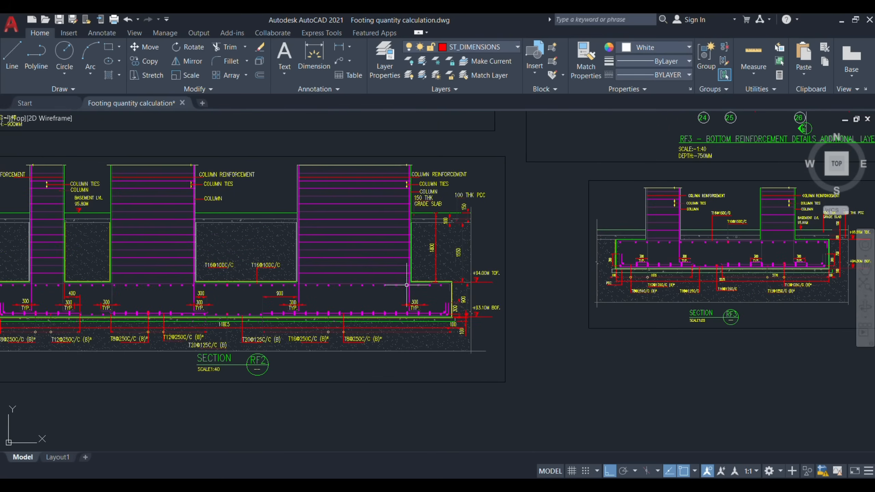
scroll(448, 312, up, 6)
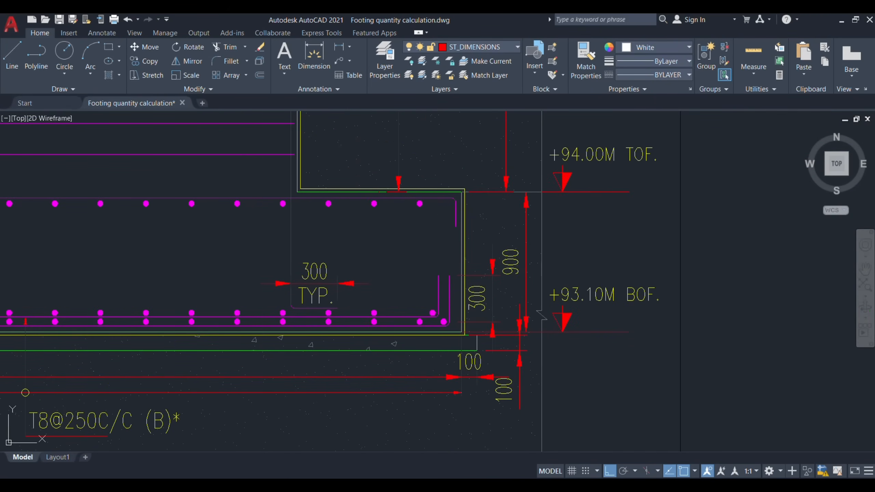
click(510, 271)
key(alt+Tab)
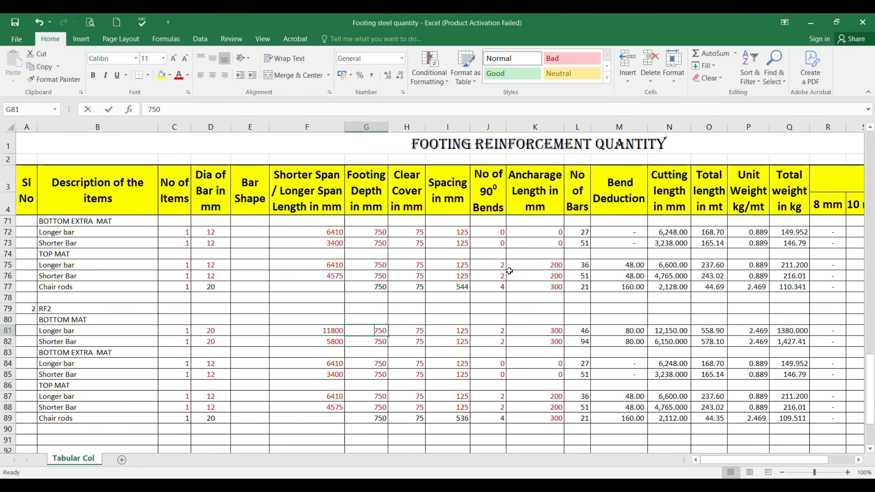
text(900)
key(Return)
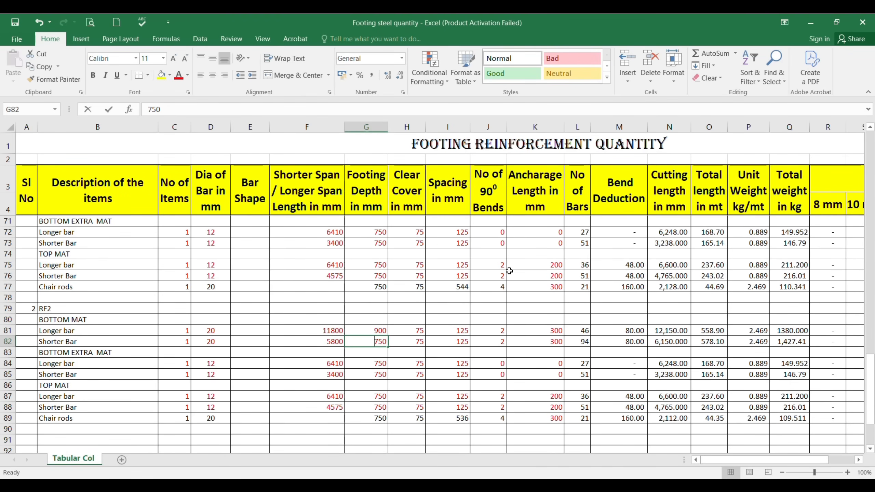
text(900)
key(Return)
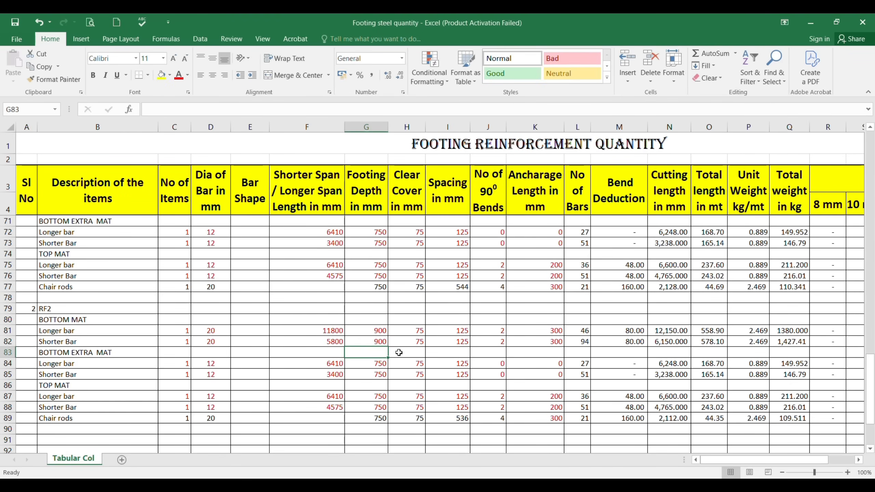
Step: Review the RF2 bottom mat's clear cover and bar spacing in Excel against the first-layer bottom callout in the AutoCAD plan
click(405, 328)
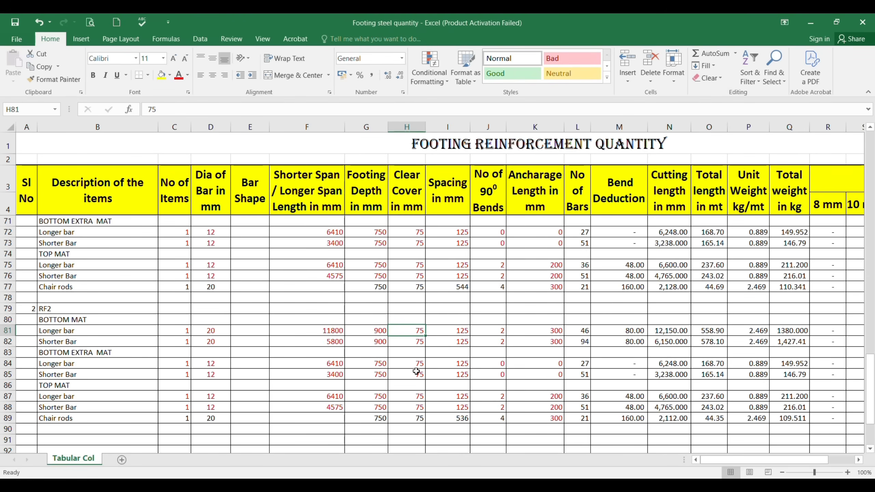
click(452, 331)
key(alt+Tab)
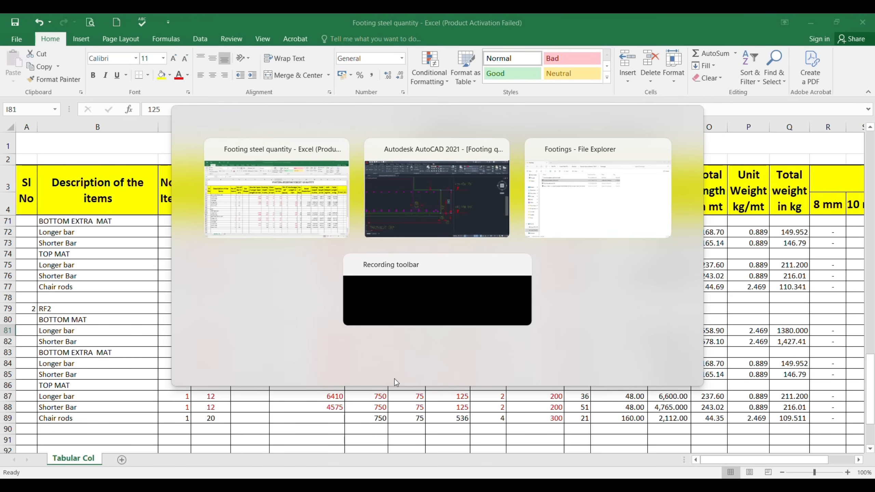
scroll(461, 321, down, 8)
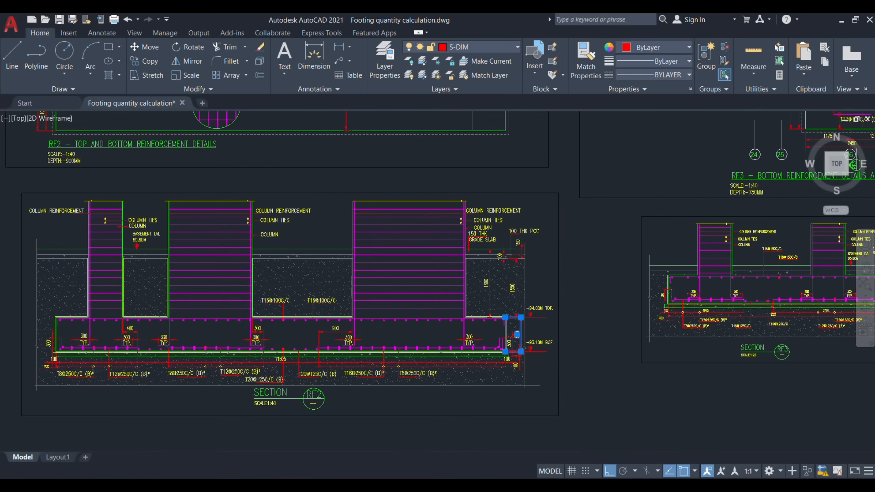
scroll(462, 321, up, 10)
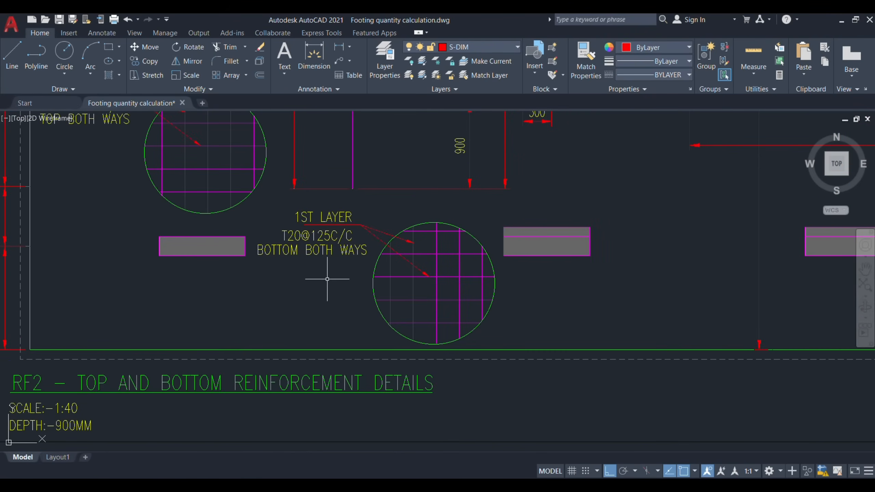
key(alt+Tab)
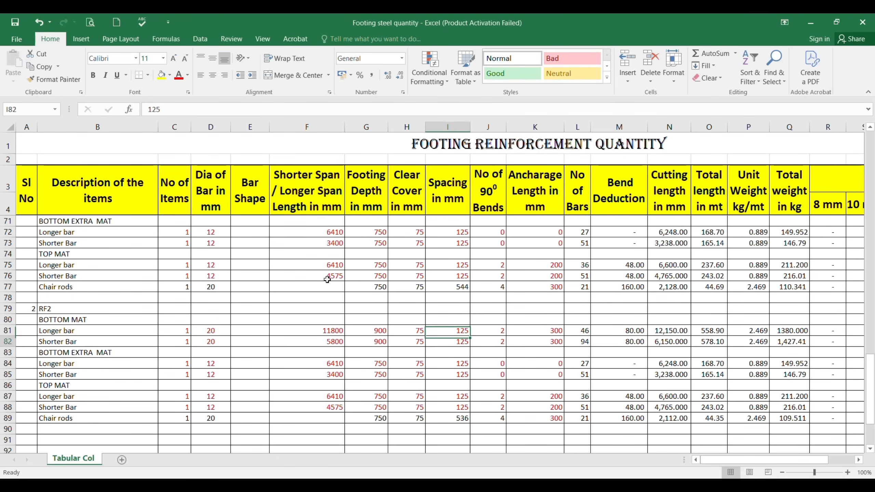
Step: Review the number of 90° bends and the anchorage lengths of the RF2 bottom mat bars in Excel rows 81 and 82
click(488, 333)
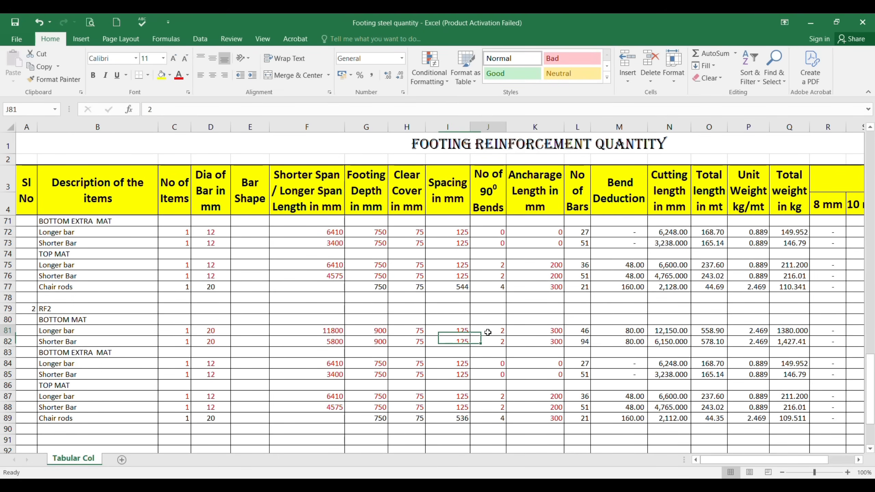
click(545, 330)
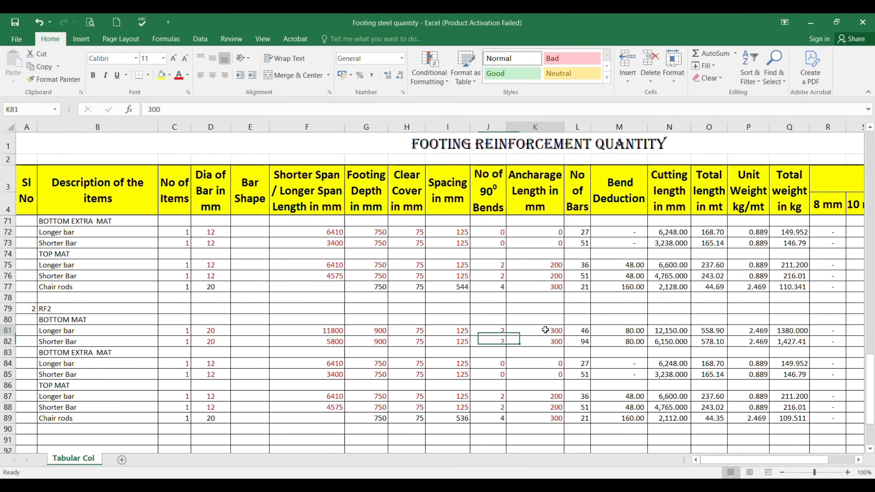
click(547, 343)
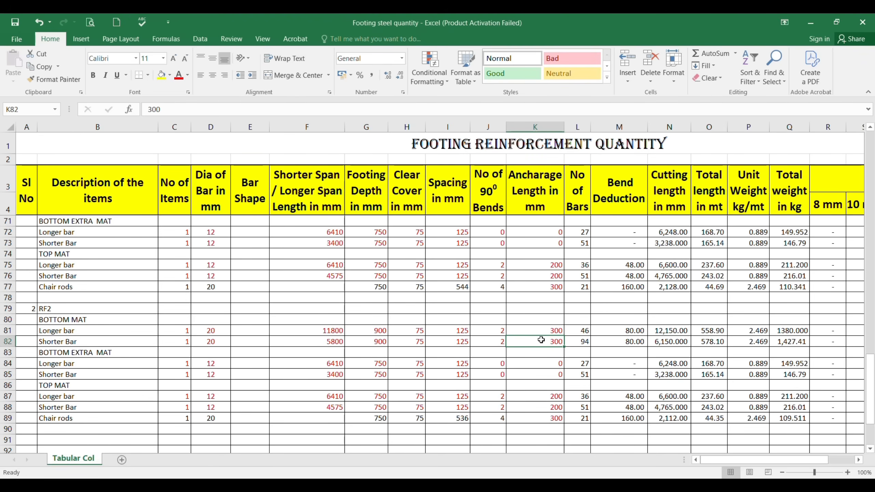
Step: Highlight the bottom mat longer bar's cutting length in N81 in yellow and set its anchorage length in K81 to 225 mm
click(664, 330)
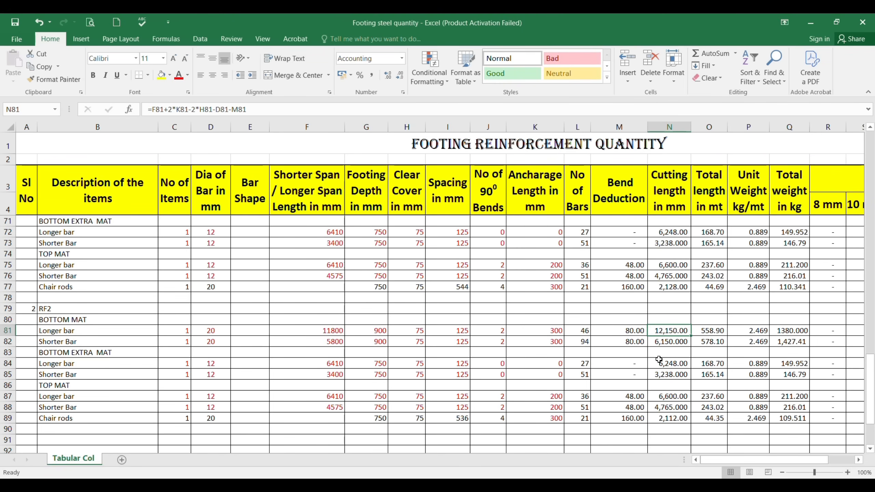
click(161, 75)
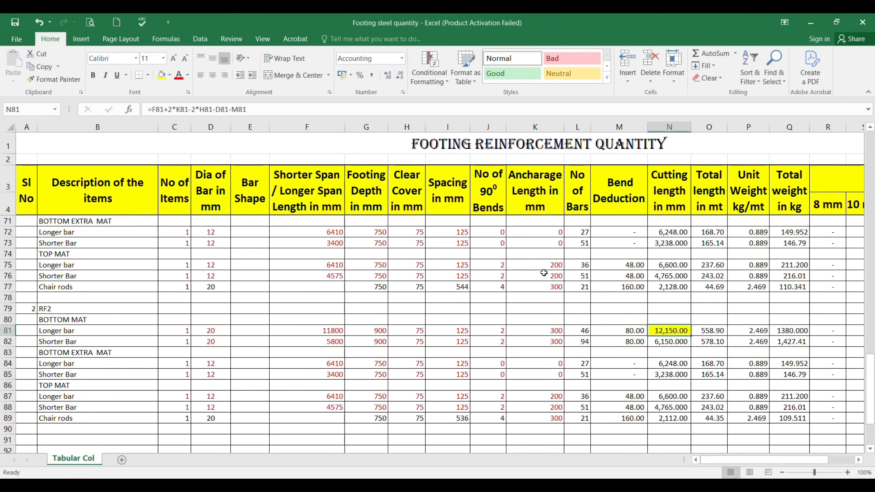
click(543, 331)
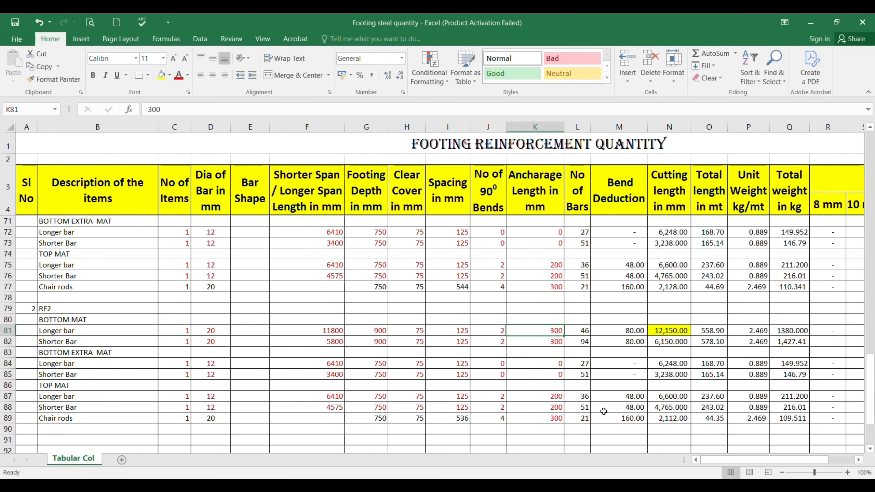
text(225)
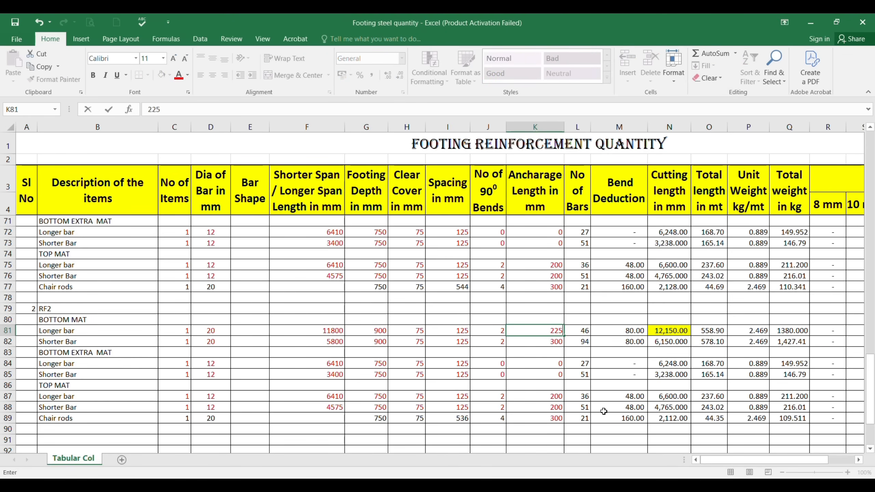
key(Return)
click(670, 333)
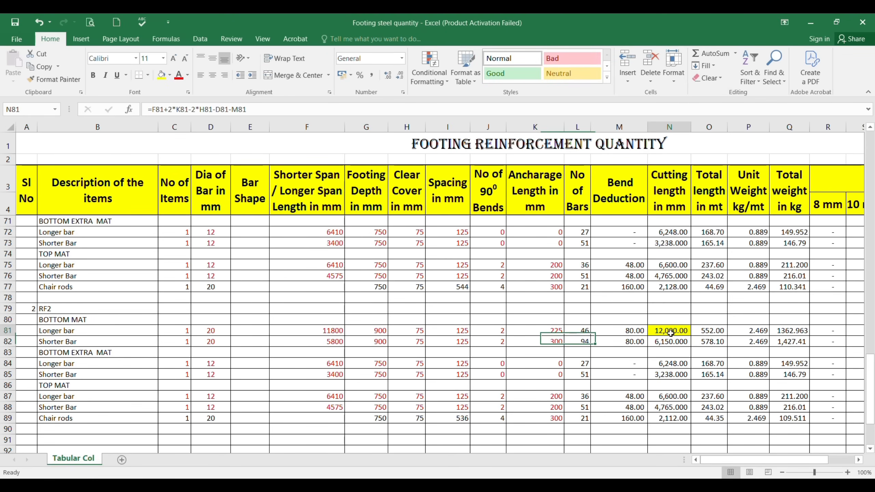
click(549, 341)
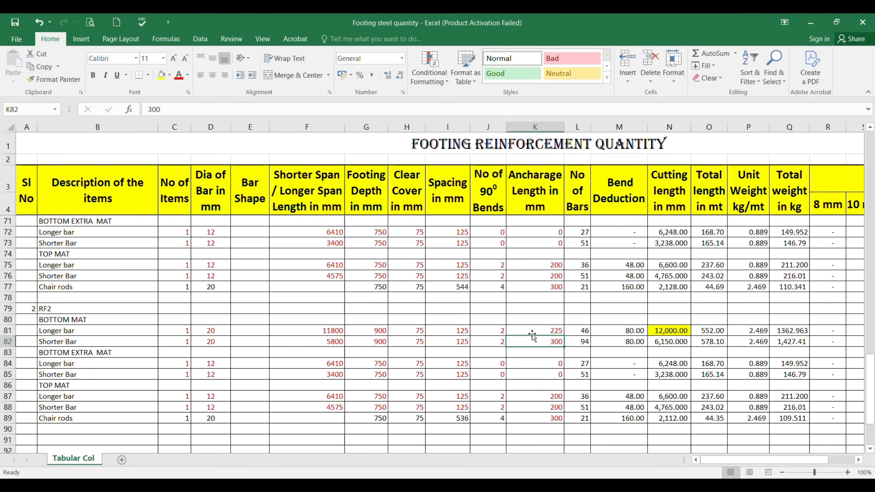
click(544, 331)
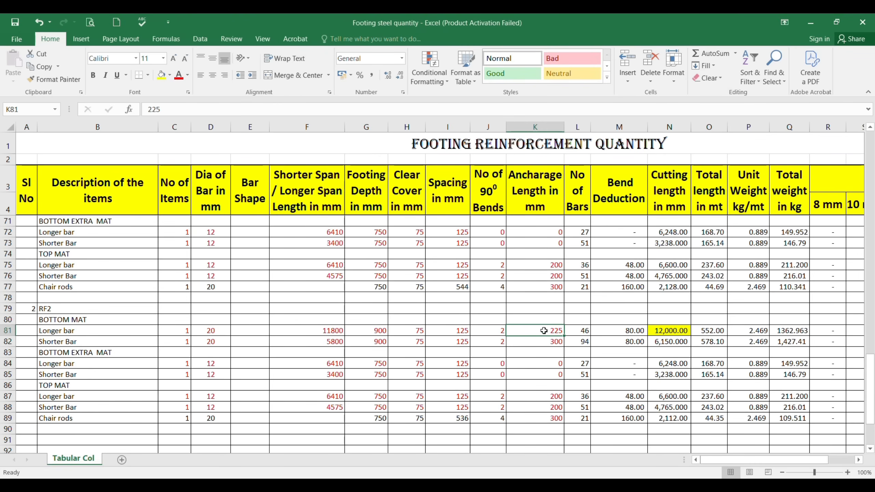
click(675, 332)
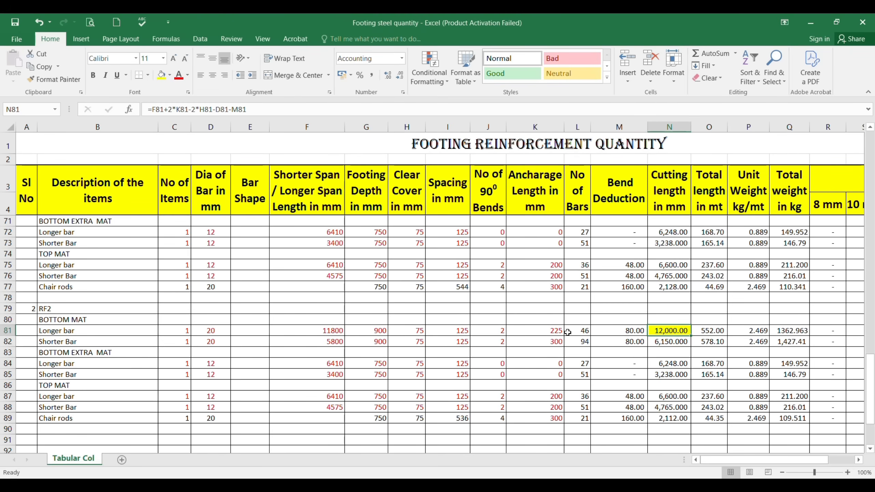
Step: For the RF2 bottom extra mat, examine the additional bottom bar callouts and their extents around the columns in the AutoCAD plan
click(51, 355)
scroll(138, 330, down, 2)
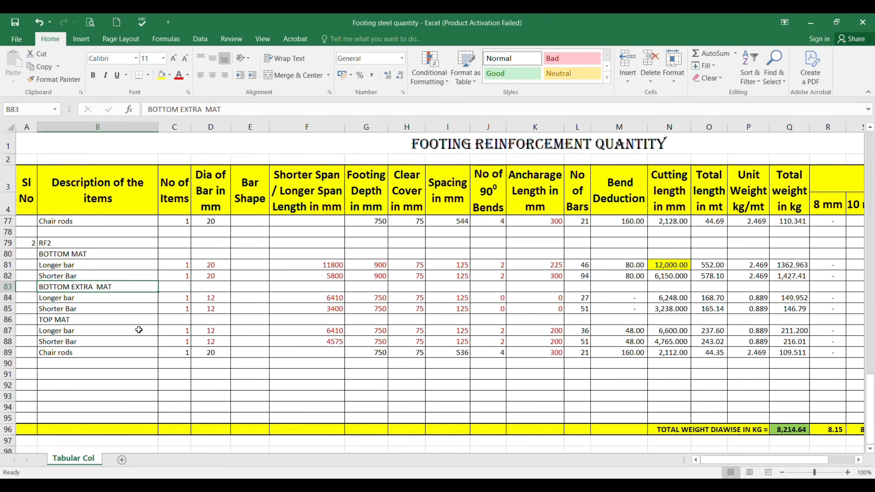
mouse_move(587, 485)
click(591, 460)
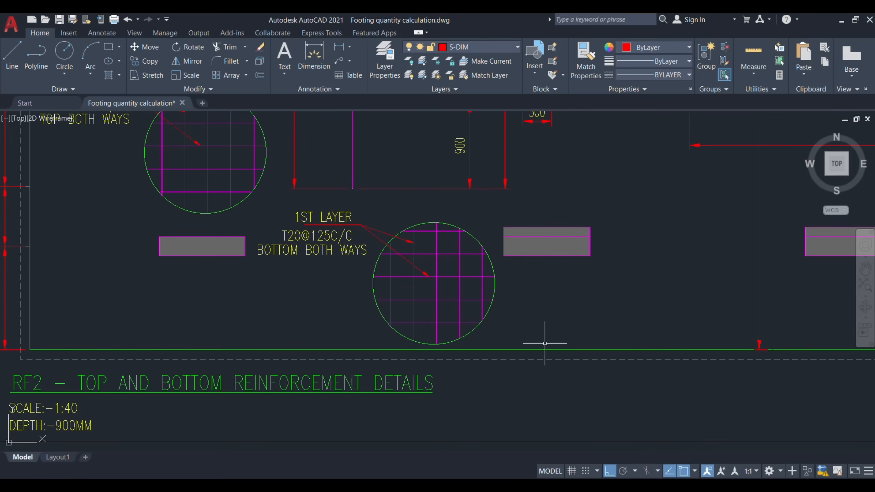
scroll(479, 329, down, 8)
scroll(478, 330, up, 6)
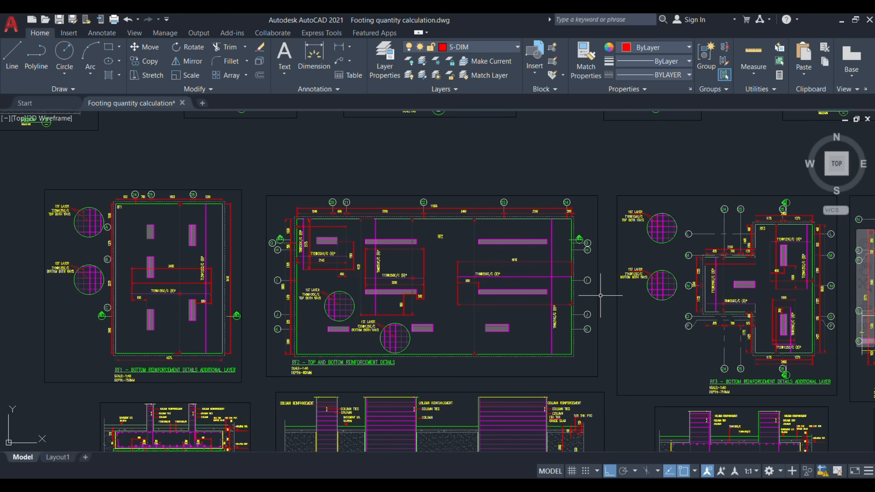
drag(418, 233, 432, 254)
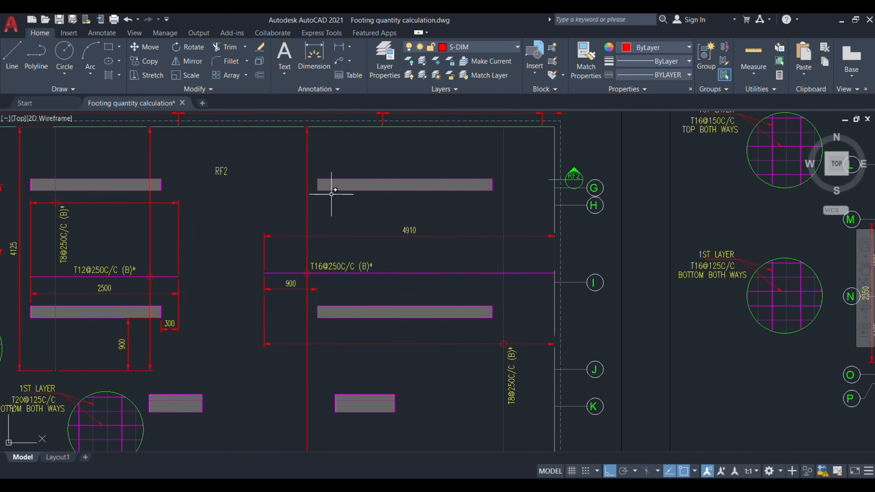
drag(450, 285, 501, 272)
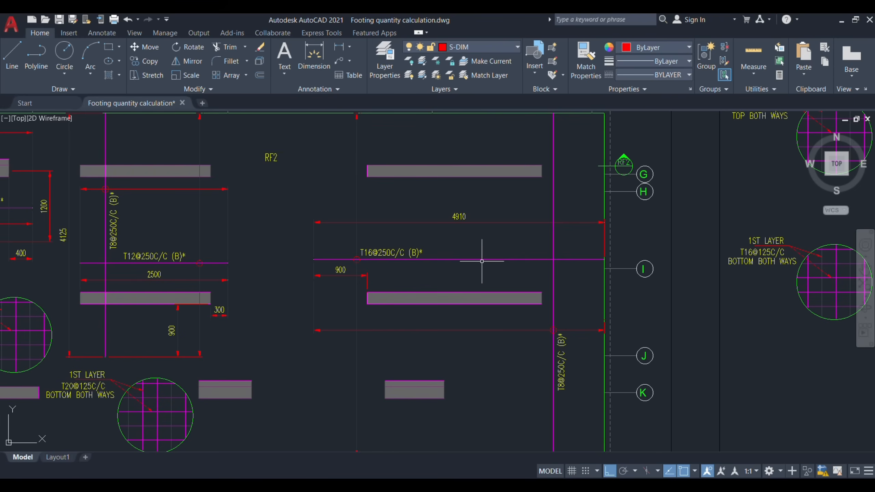
scroll(482, 261, down, 2)
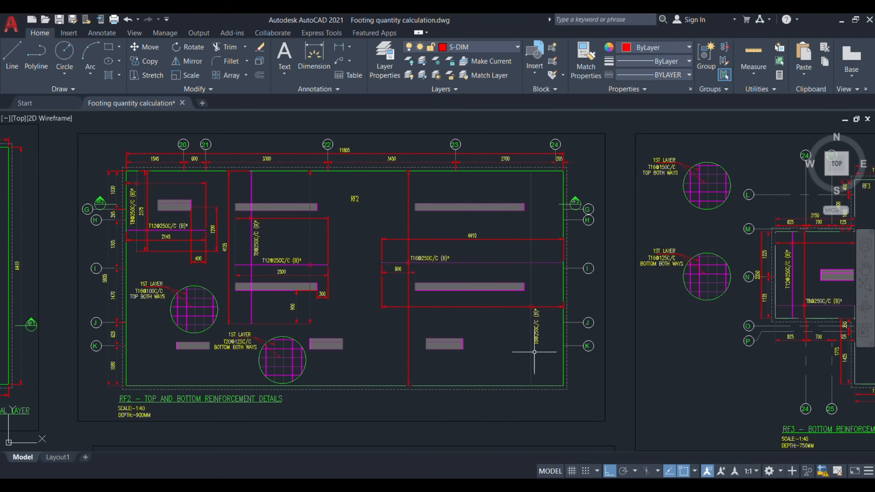
scroll(522, 265, up, 2)
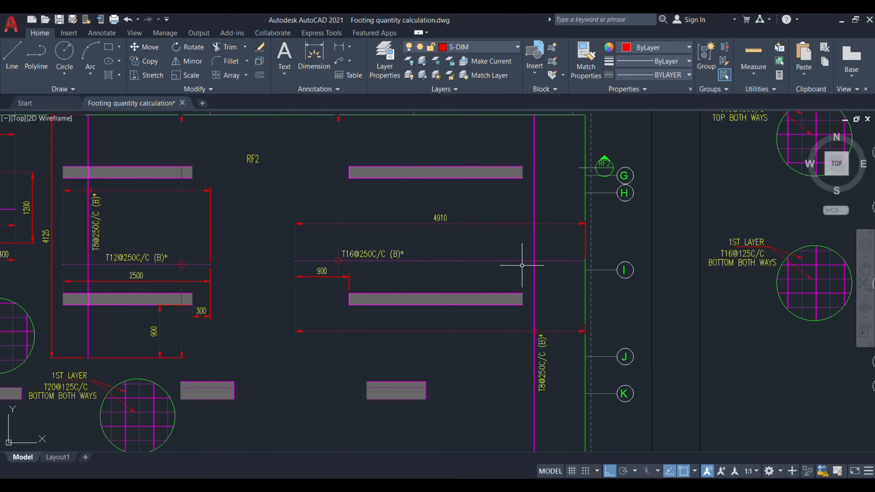
scroll(366, 263, up, 2)
scroll(366, 263, down, 2)
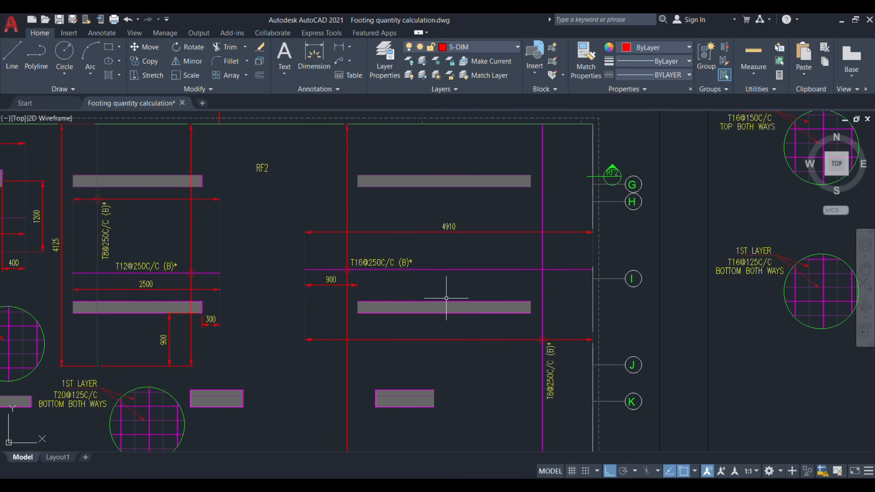
Step: In Excel, set the bottom extra mat bar diameters to 16 mm for the longer bar in D84 and 8 mm for the shorter bar in D85
key(alt+Tab)
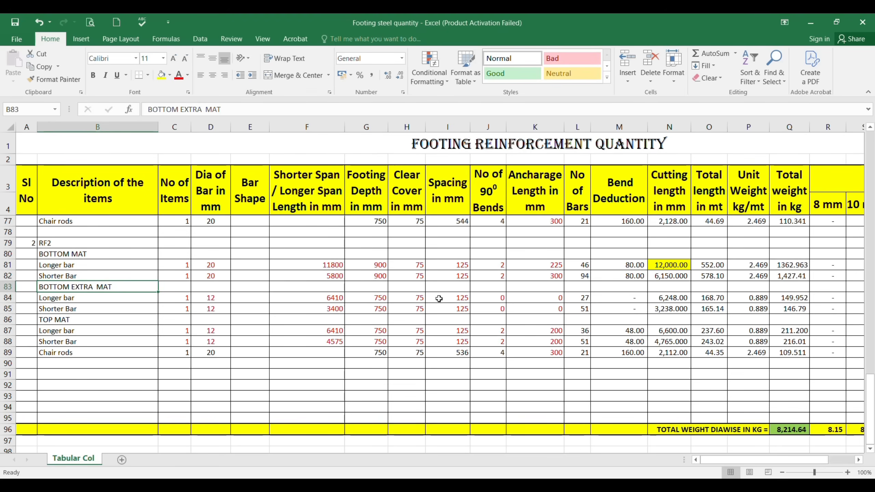
click(206, 297)
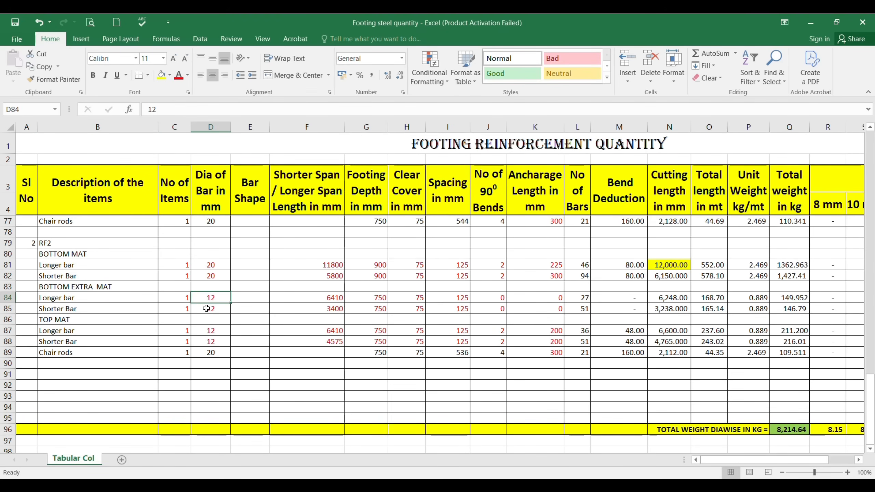
text(16)
key(Return)
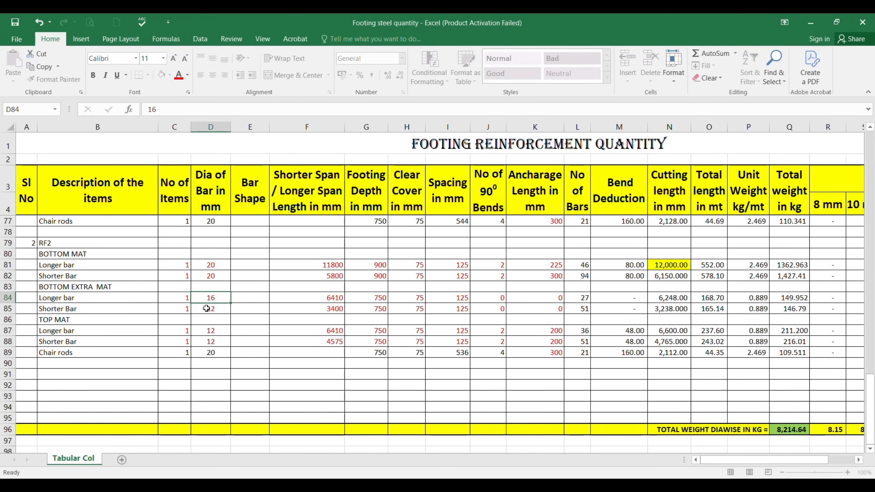
key(F2)
key(Delete)
key(Delete)
text(8)
key(Return)
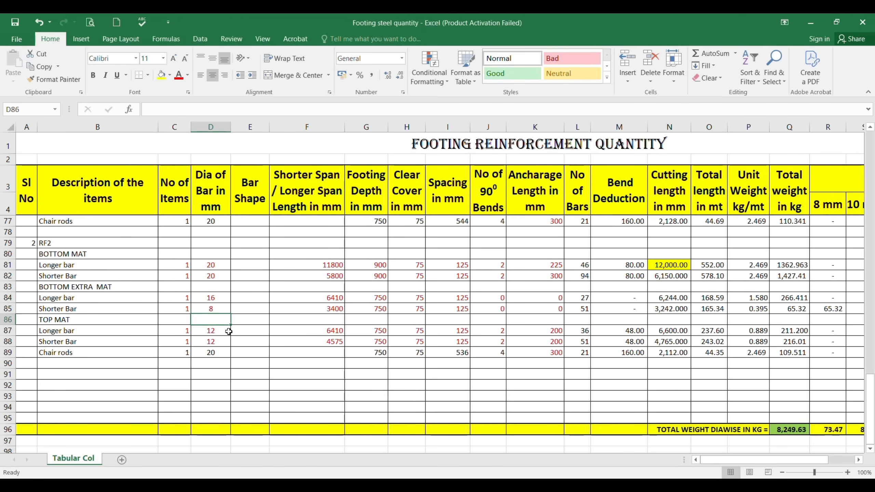
Step: Check the T16 additional bar's extent in the AutoCAD RF2 plan and enter 4910 mm as the extra mat longer bar's span in F84
click(315, 298)
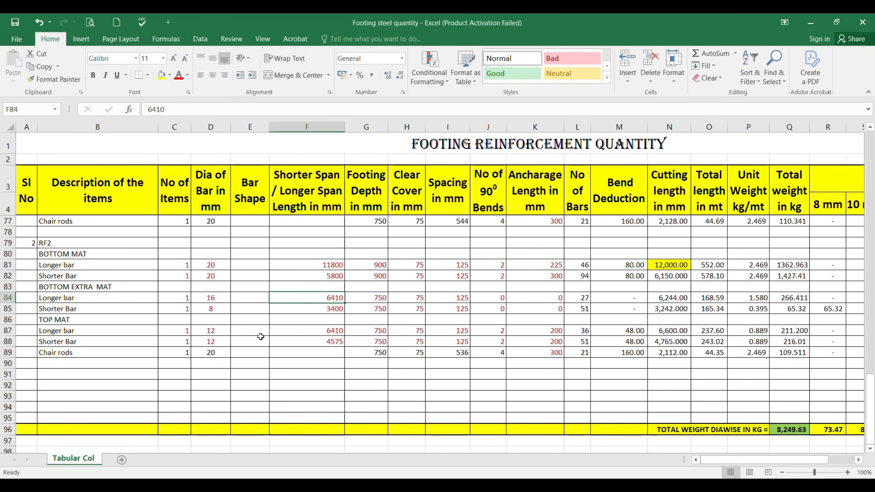
key(alt+Tab)
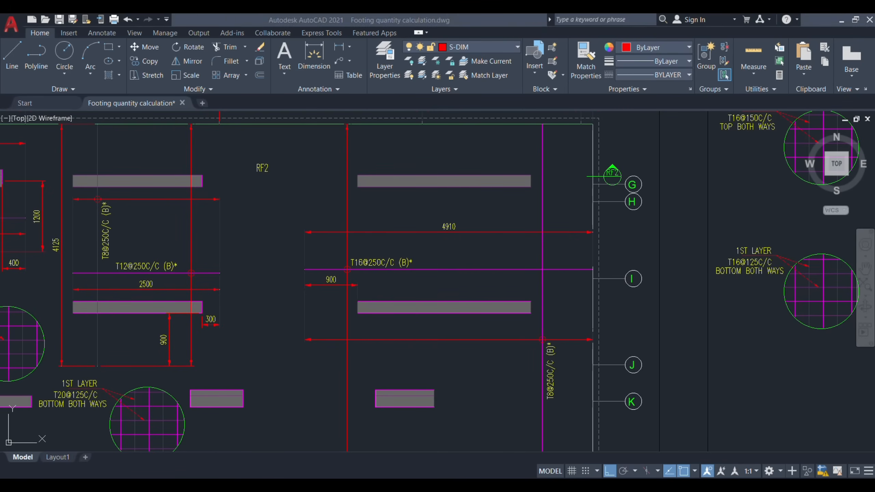
key(alt+Tab)
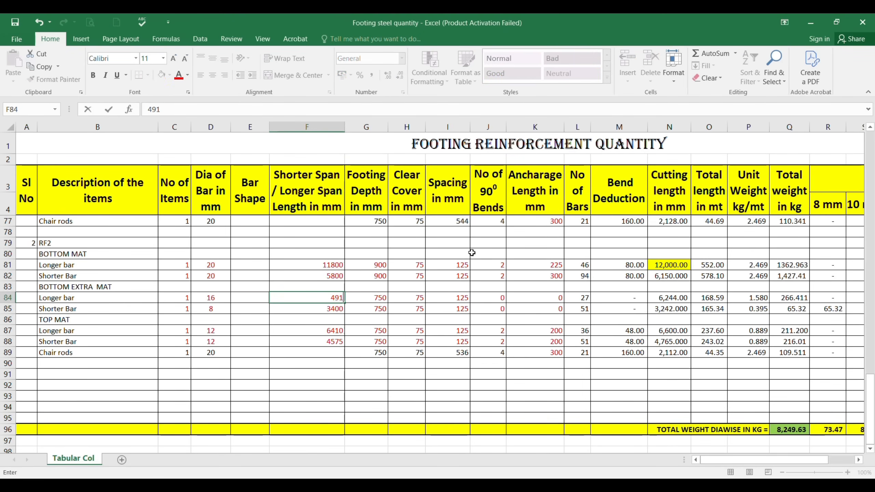
key(Return)
Step: Check the RF2 footing width in the AutoCAD plan and enter 5800 mm in Excel as the extra mat shorter bar's span in F85
key(alt+Tab)
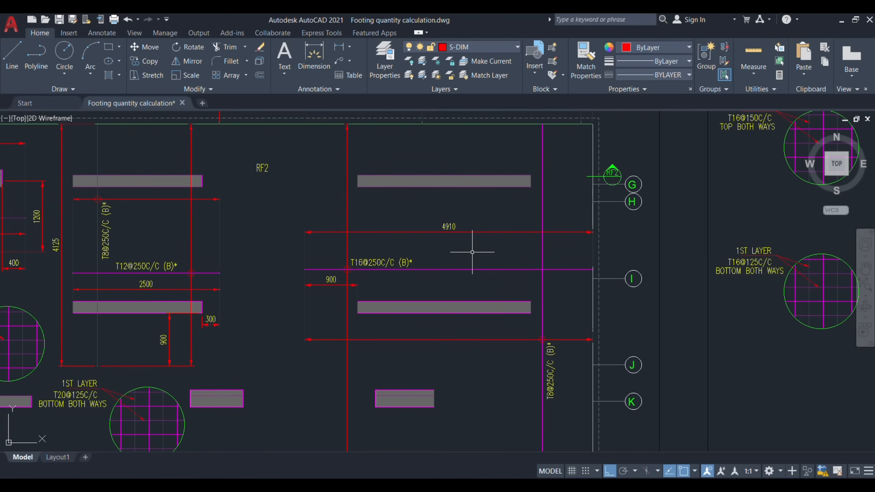
scroll(469, 248, down, 3)
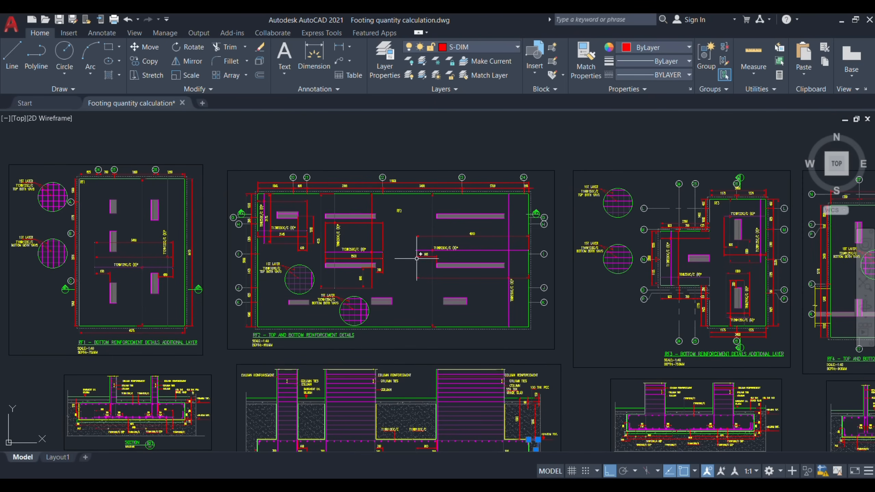
scroll(230, 257, up, 2)
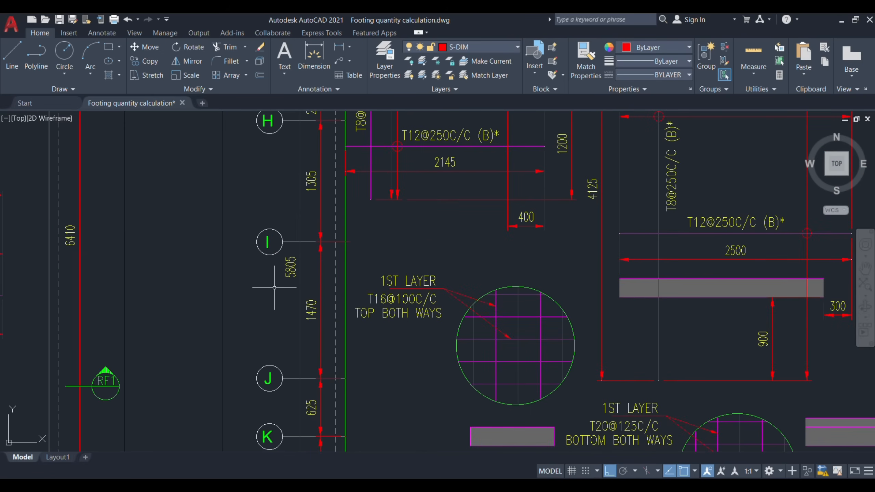
key(alt+Tab)
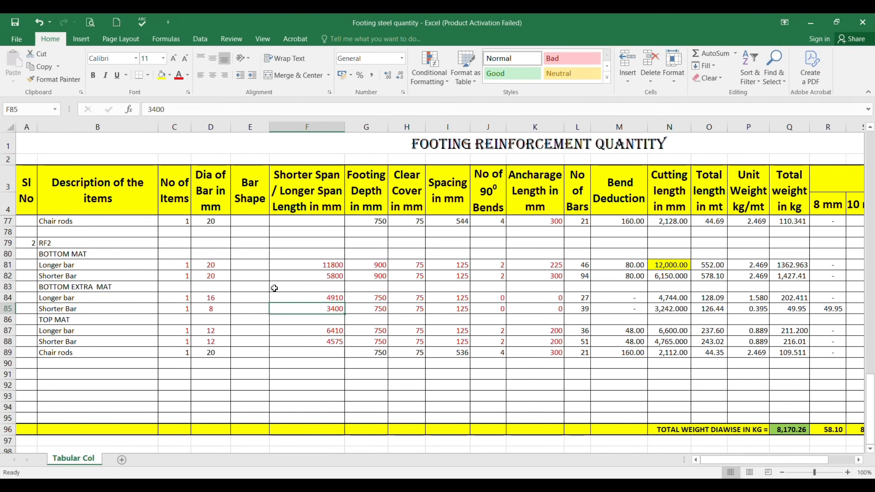
text(5800)
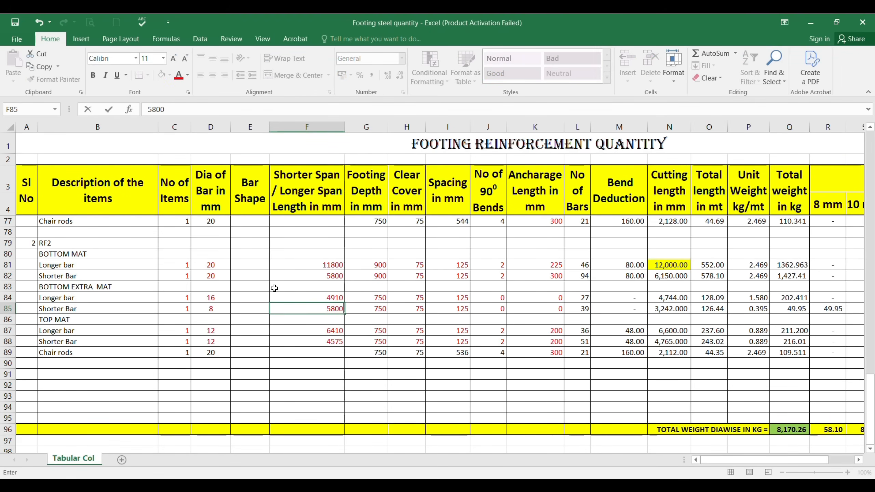
key(Right)
Step: Set the footing depth to 900 mm for both bottom extra mat bars in G84 and G85
click(372, 297)
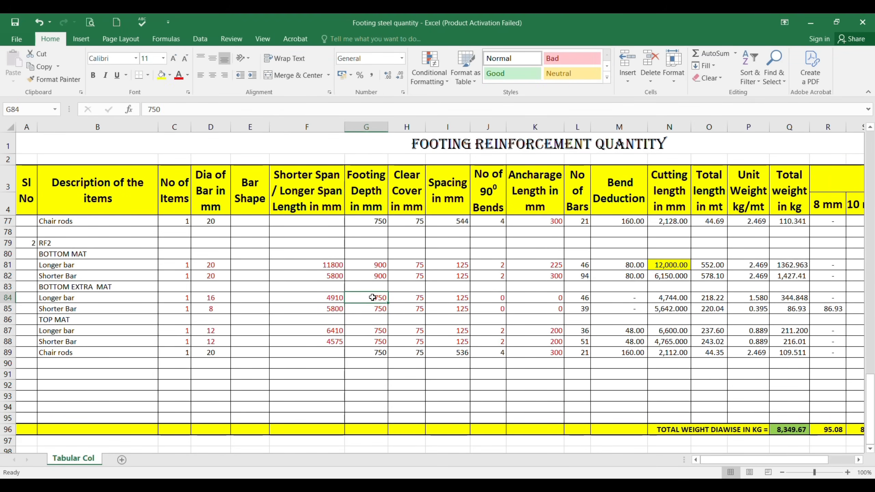
text(900)
key(Return)
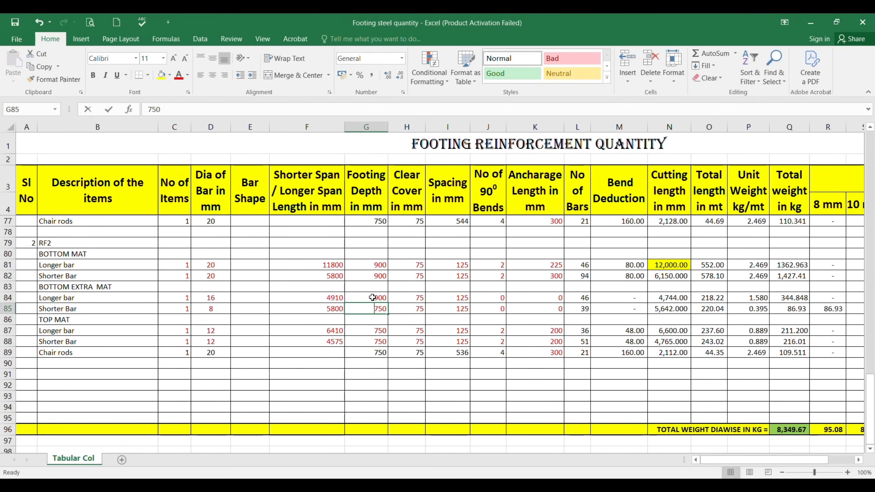
text(900)
key(Return)
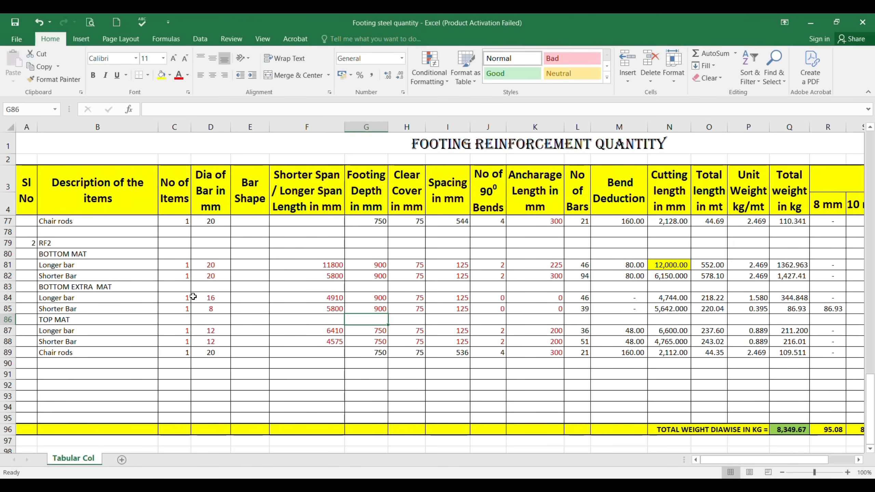
click(327, 299)
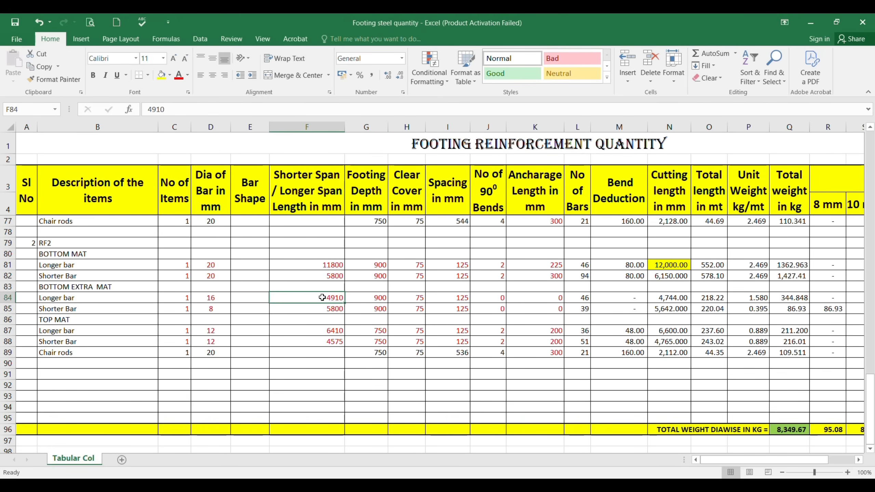
click(320, 309)
click(320, 300)
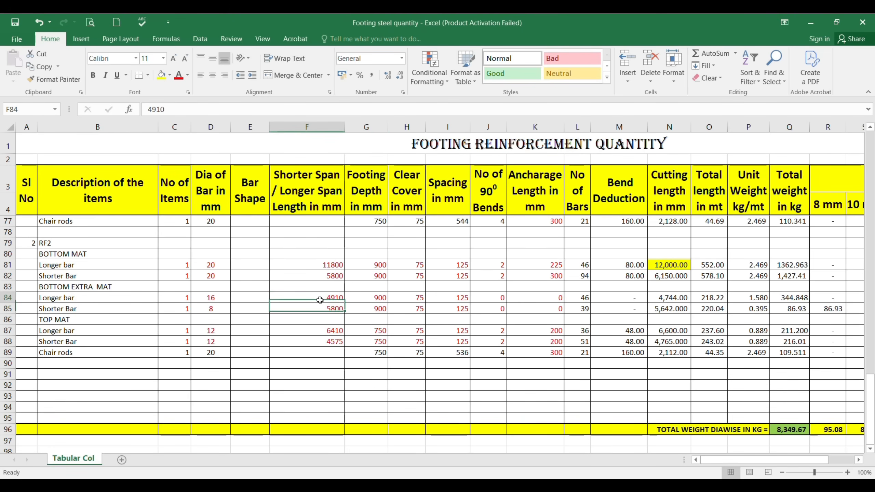
click(211, 296)
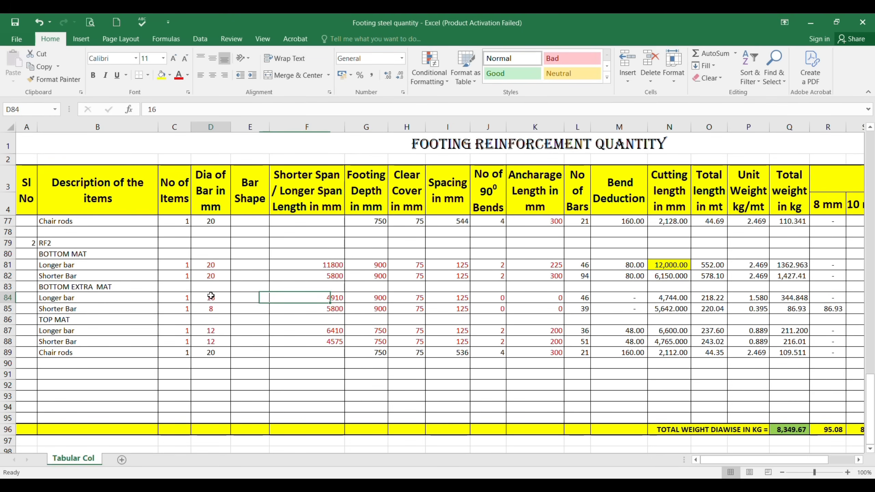
click(312, 301)
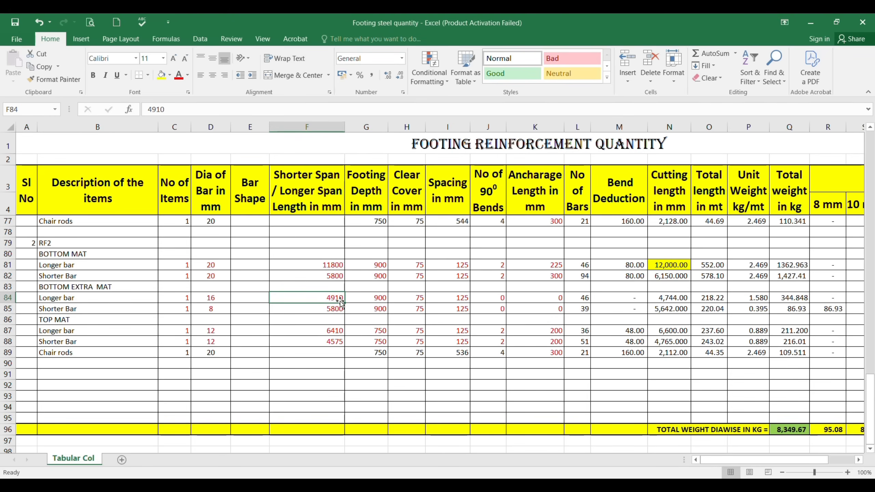
Step: Check the T16 and T8 additional bar spacings in the AutoCAD RF2 plan and enter 250 mm in Excel cells I84 and I85
click(457, 301)
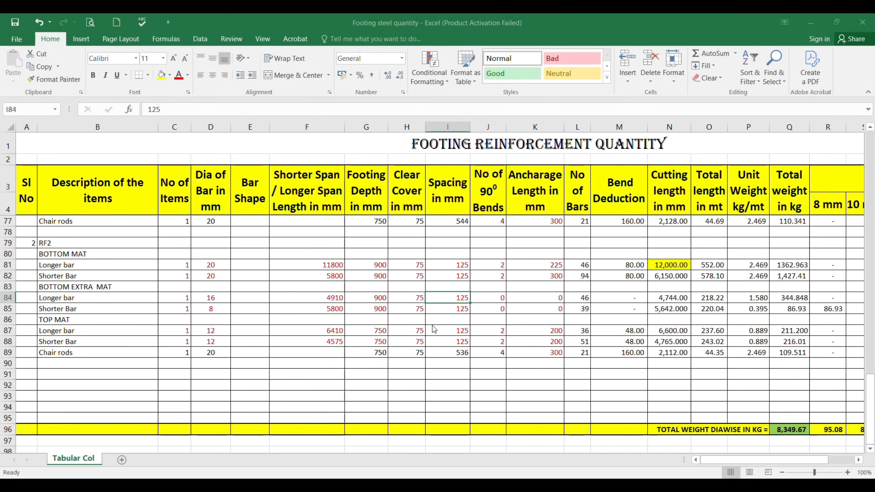
key(alt+Tab)
scroll(432, 325, down, 5)
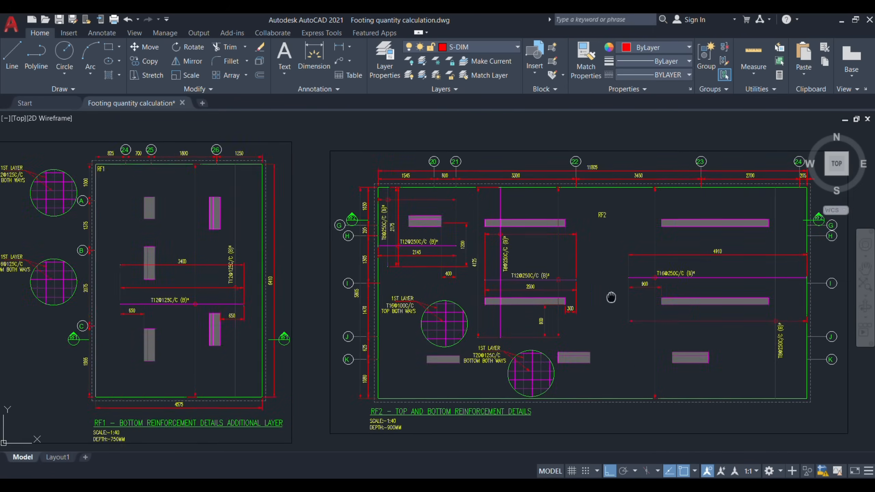
scroll(612, 297, up, 6)
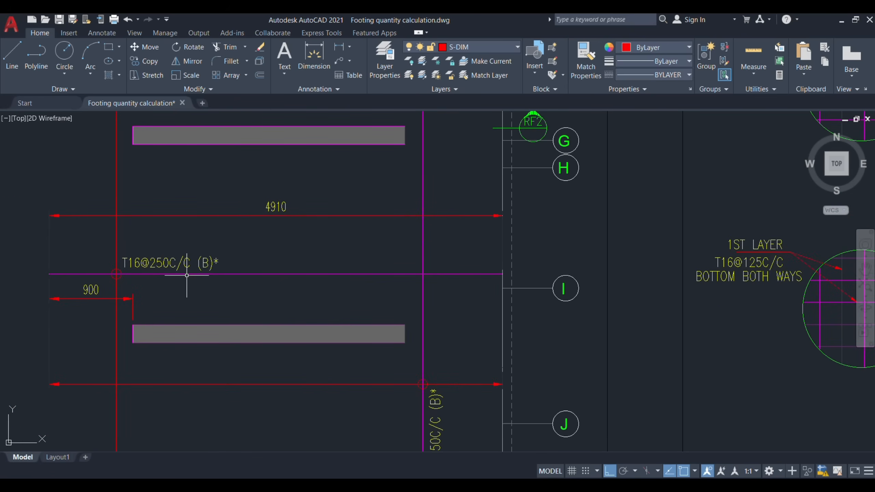
drag(451, 427, 447, 324)
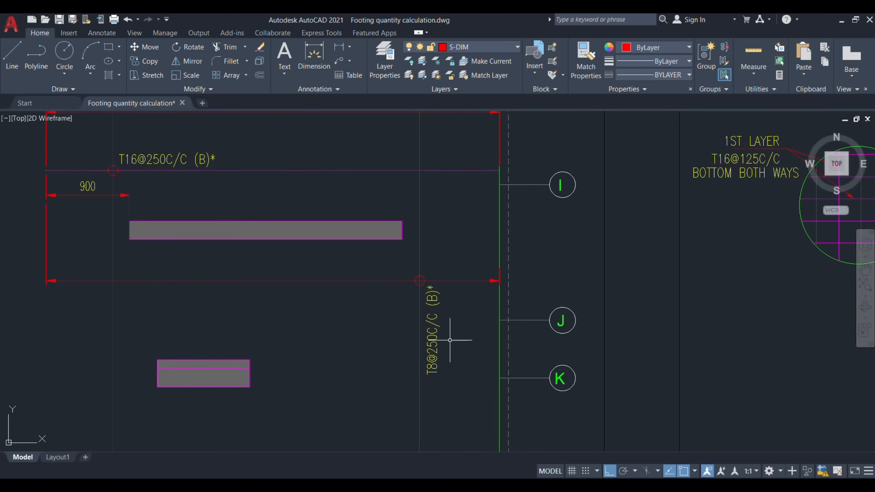
key(alt+Tab)
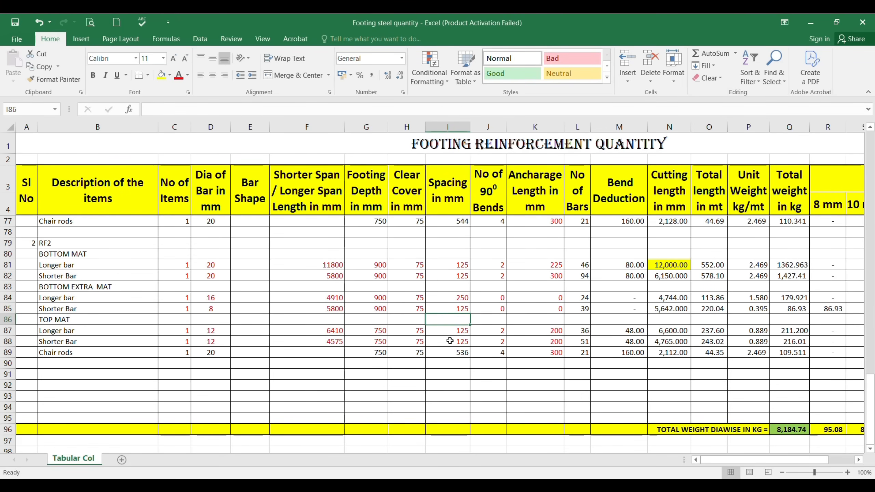
key(Up)
key(F2)
key(BackSpace)
key(BackSpace)
key(BackSpace)
text(250)
key(Return)
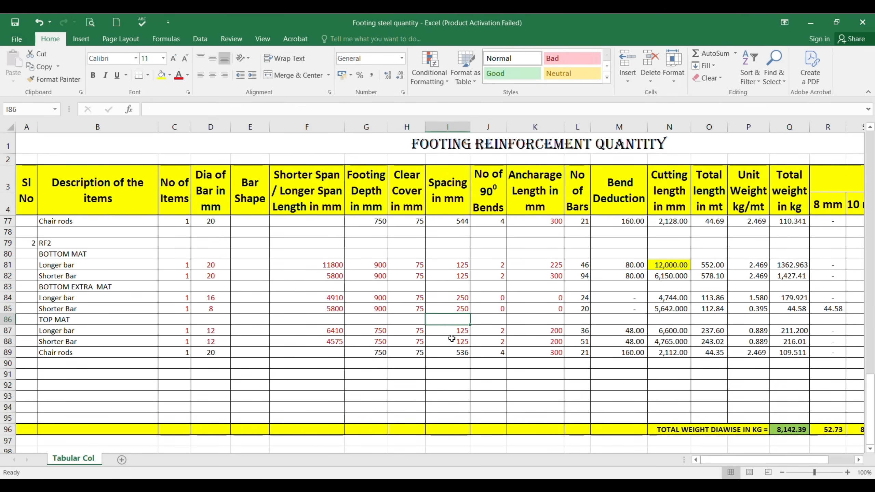
Step: Examine the additional bar ends in AutoCAD's RF2 section and set the number of 90° bends to 1 in Excel cells J84 and J85
click(490, 301)
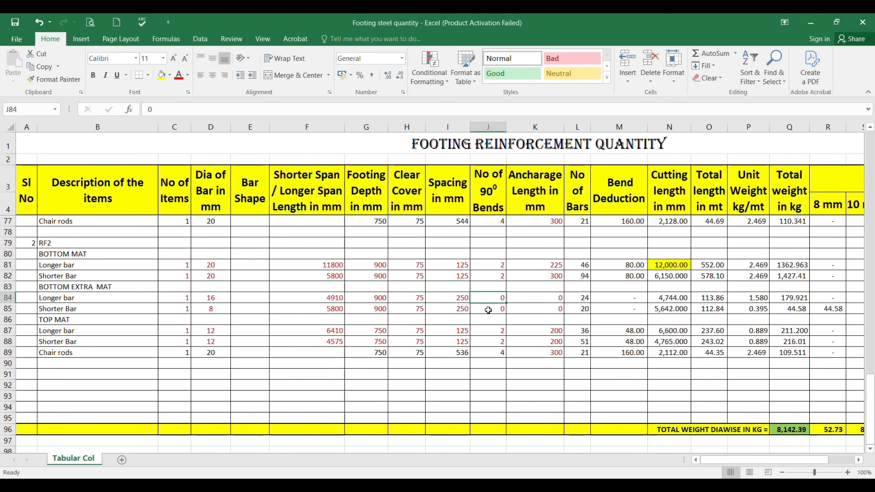
key(alt+Tab)
scroll(491, 257, down, 13)
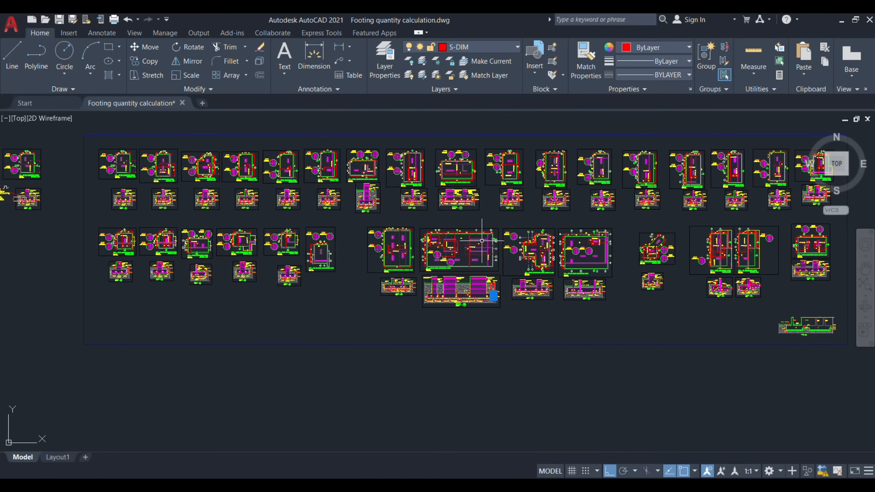
scroll(482, 299, up, 7)
scroll(481, 294, up, 4)
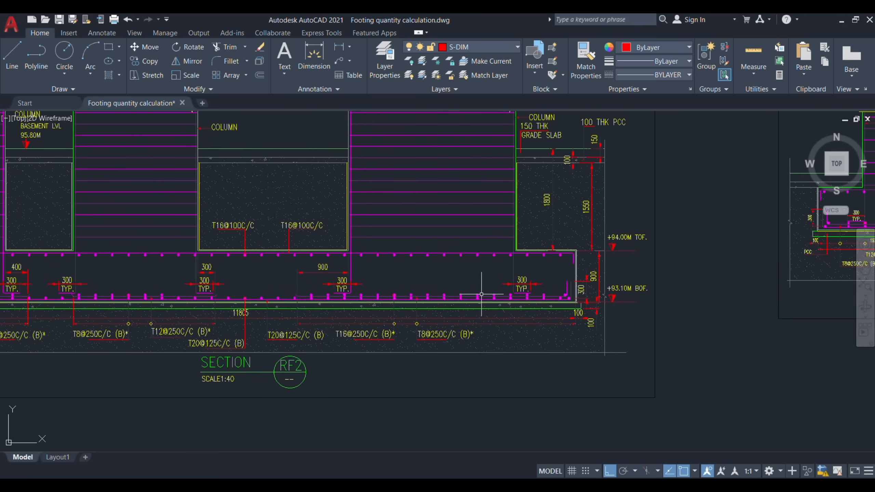
key(Escape)
scroll(481, 294, up, 2)
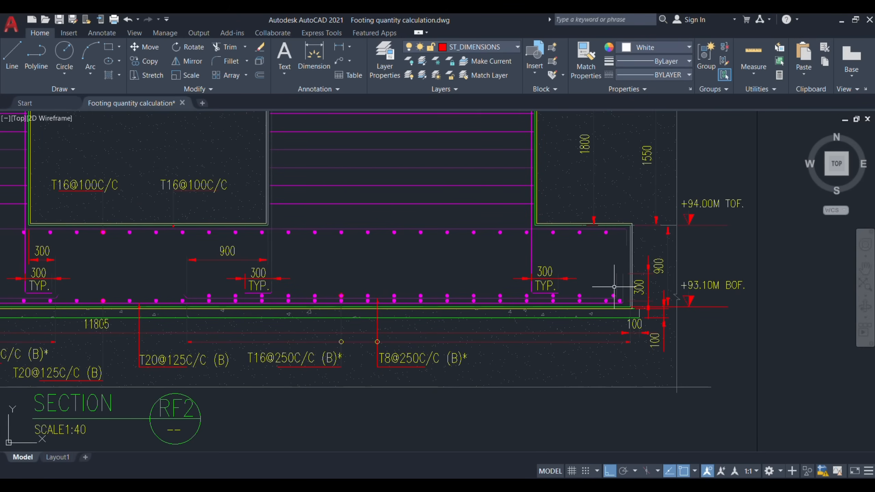
key(alt+Tab)
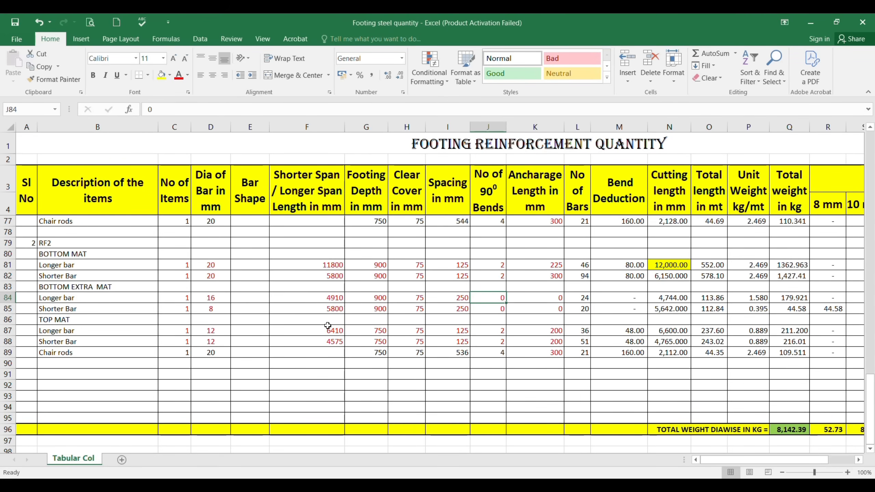
text(1)
key(Return)
Step: Set the anchorage length to 300 mm for the bottom extra mat's longer and shorter bars in K84 and K85
click(541, 297)
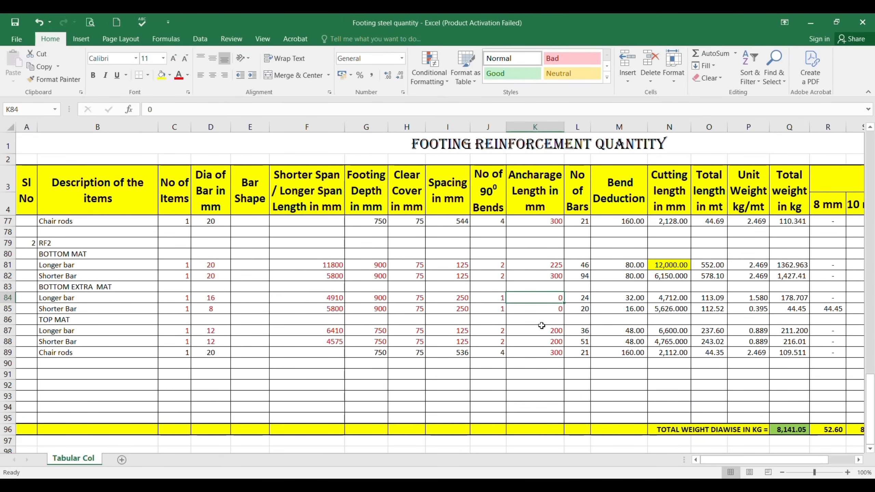
text(300)
key(Return)
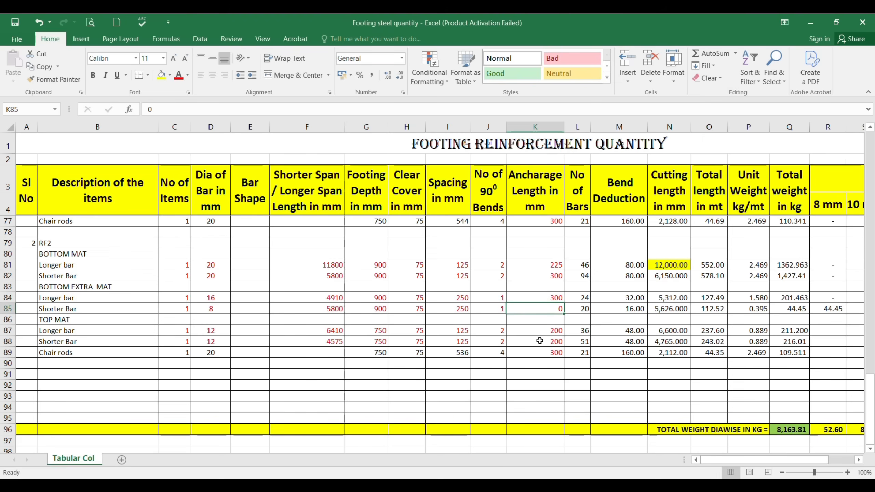
key(F2)
text(300)
key(Return)
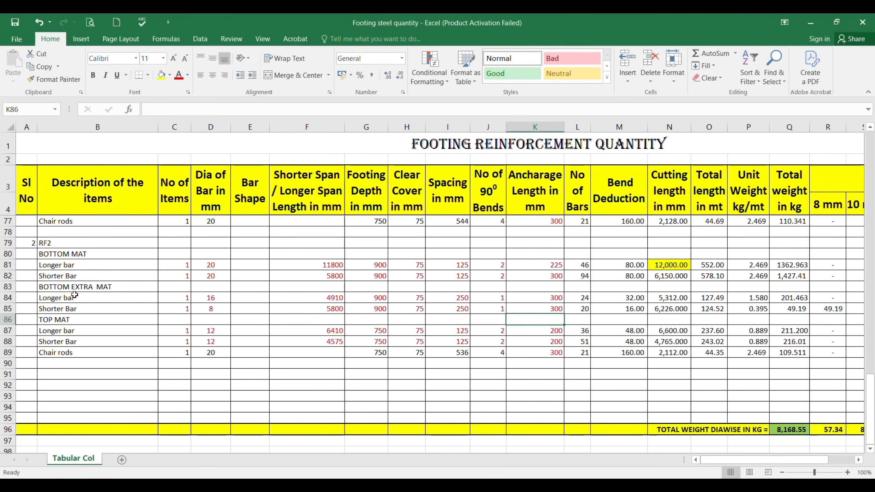
Step: Insert a blank row above the bottom extra mat's longer bar and label it "Big lift below" in B84
click(7, 297)
right_click(8, 298)
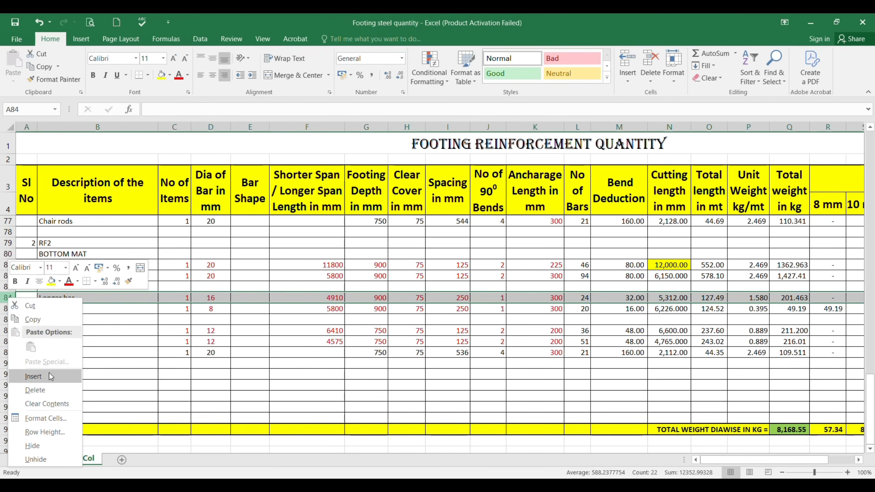
click(49, 373)
click(50, 297)
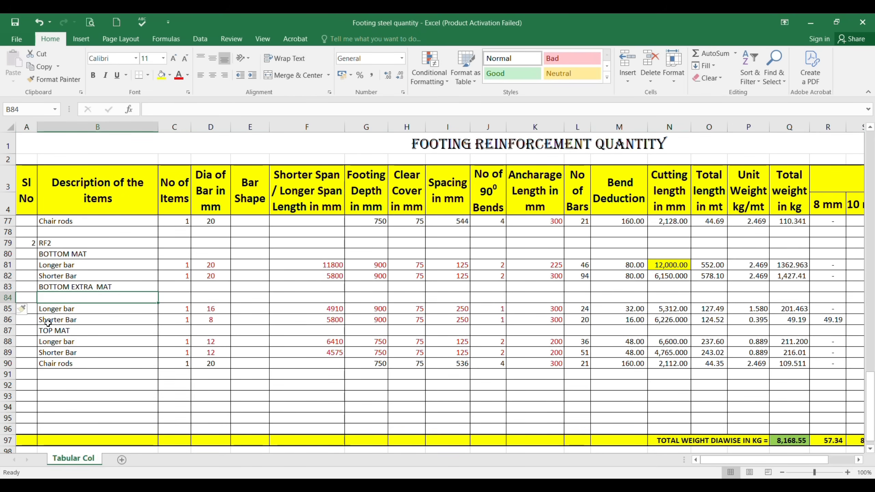
key(F2)
text(Big l)
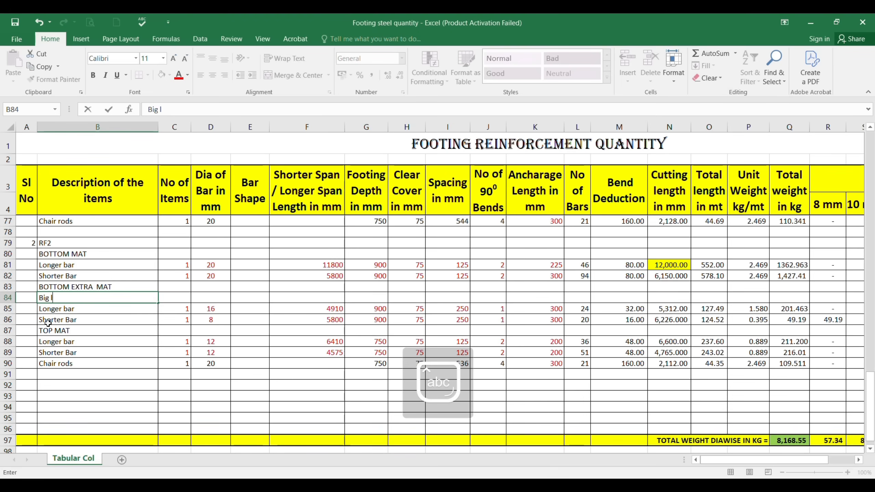
text(ift bel)
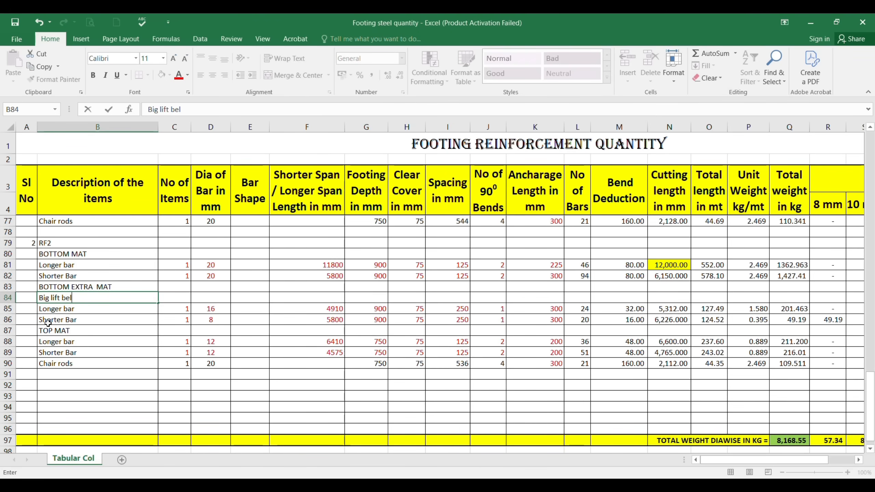
text(ow)
key(Return)
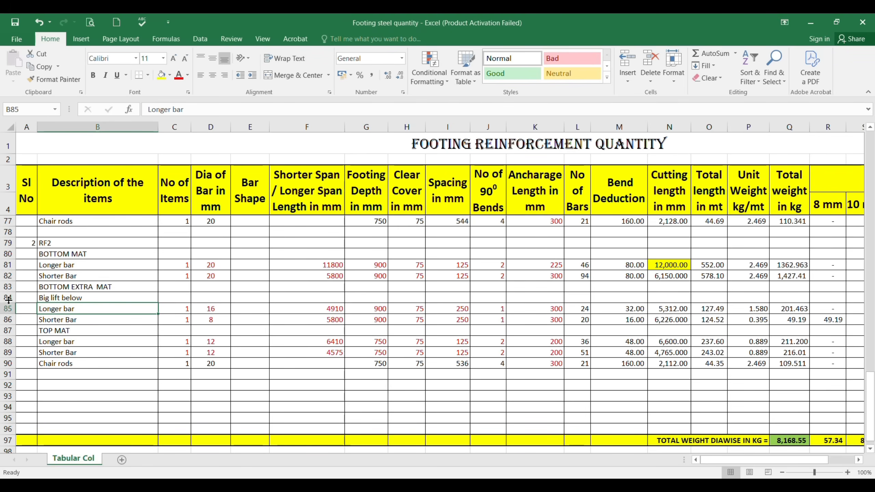
Step: Copy the "Big lift below" block in rows 84 to 86 and insert the copy above the TOP MAT row
drag(7, 297, 8, 319)
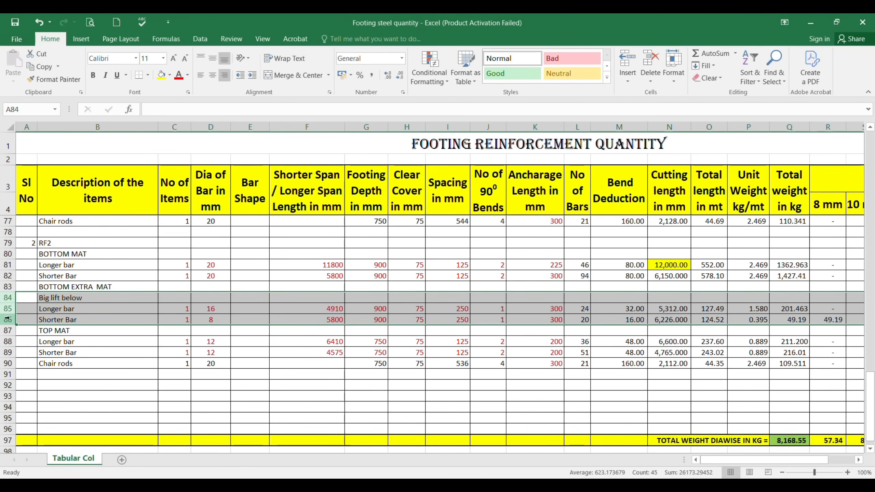
key(ctrl+c)
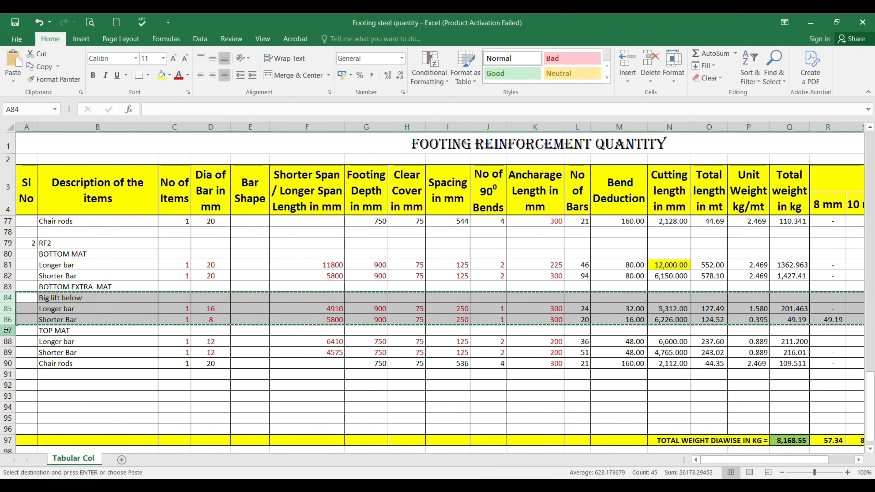
right_click(8, 330)
click(52, 240)
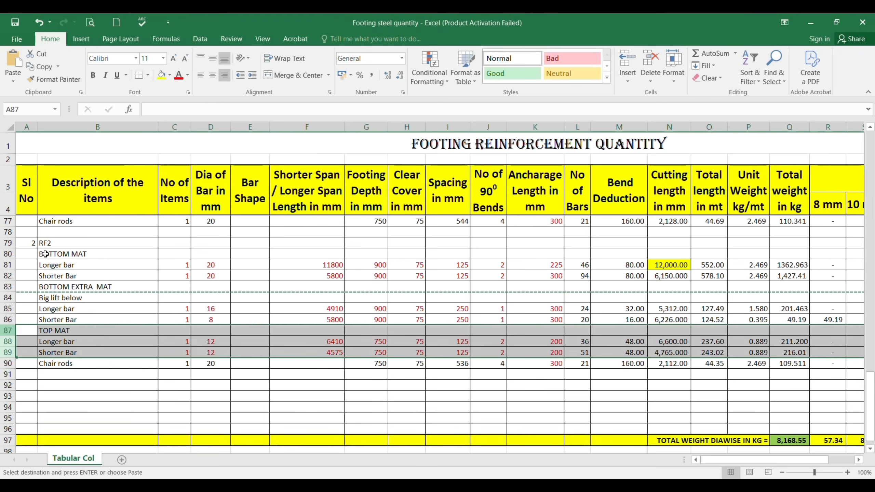
Step: Rename the copied block's label in B87 to "small lift below"
click(72, 330)
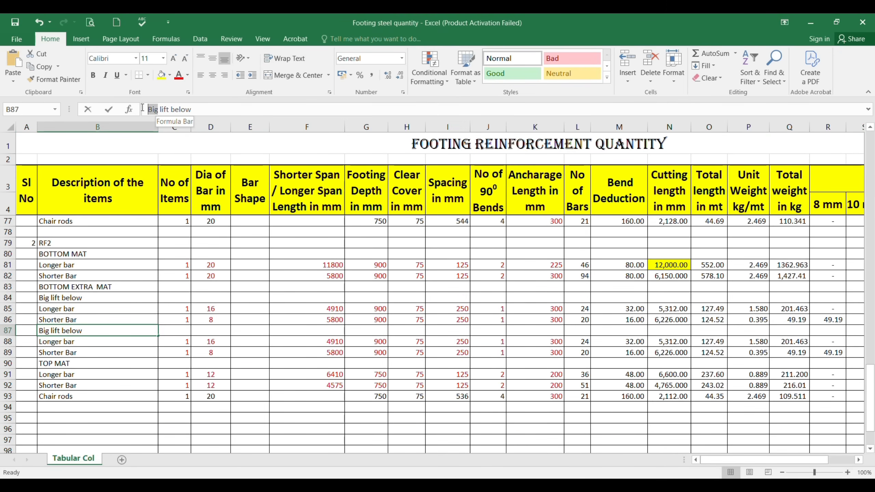
double_click(142, 108)
text(small)
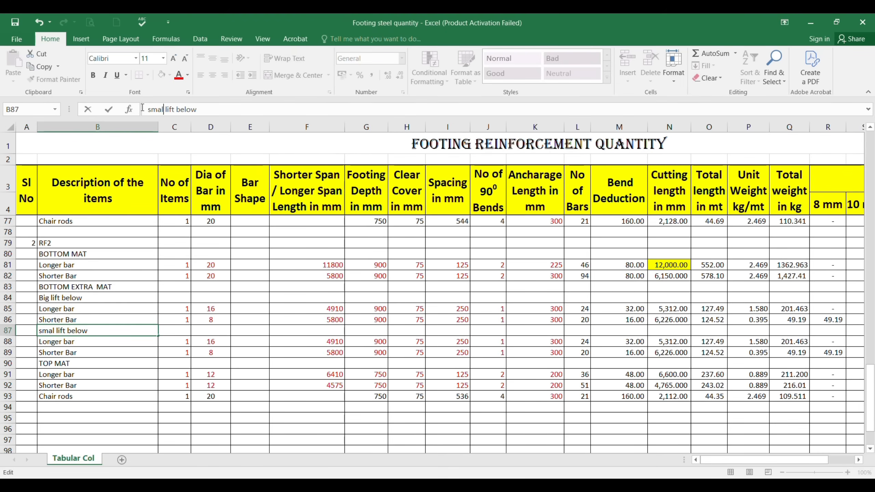
key(Return)
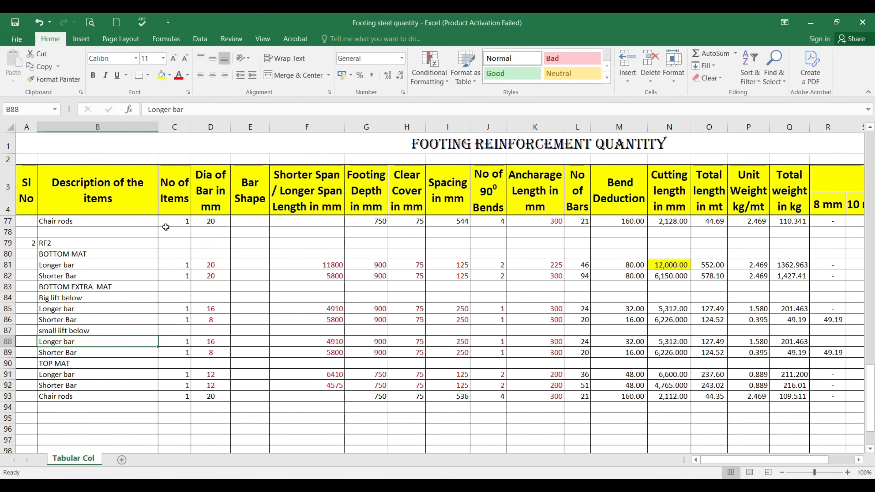
Step: Check the small lift area's extra bars in AutoCAD's RF2 plan and set the longer bar diameter to 12 mm in Excel cell D88
key(Right)
key(Right)
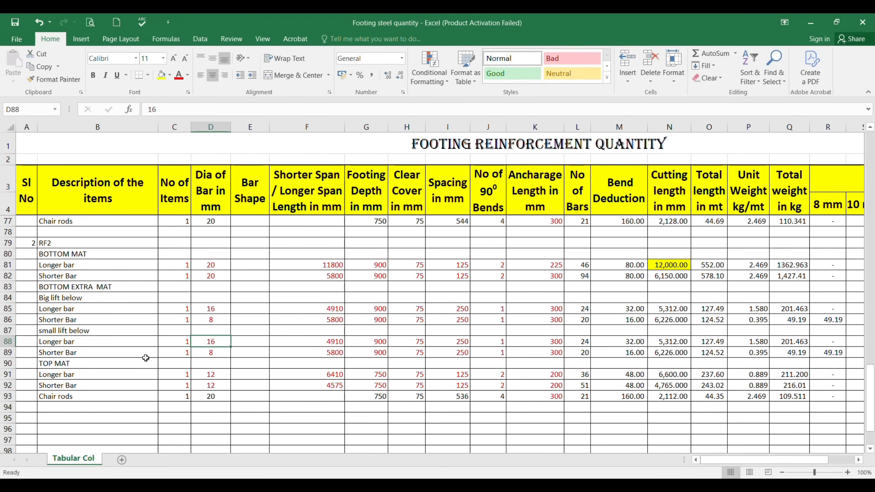
key(alt+Tab)
scroll(501, 321, down, 10)
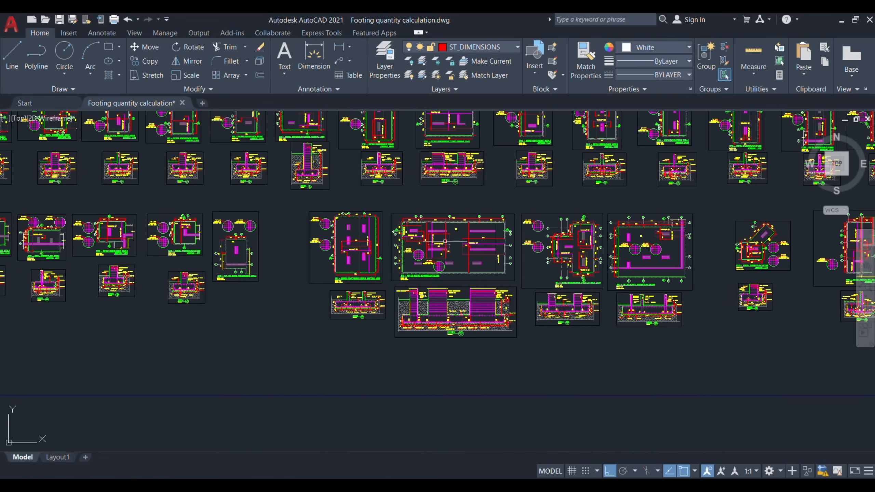
scroll(443, 241, up, 2)
scroll(434, 235, up, 8)
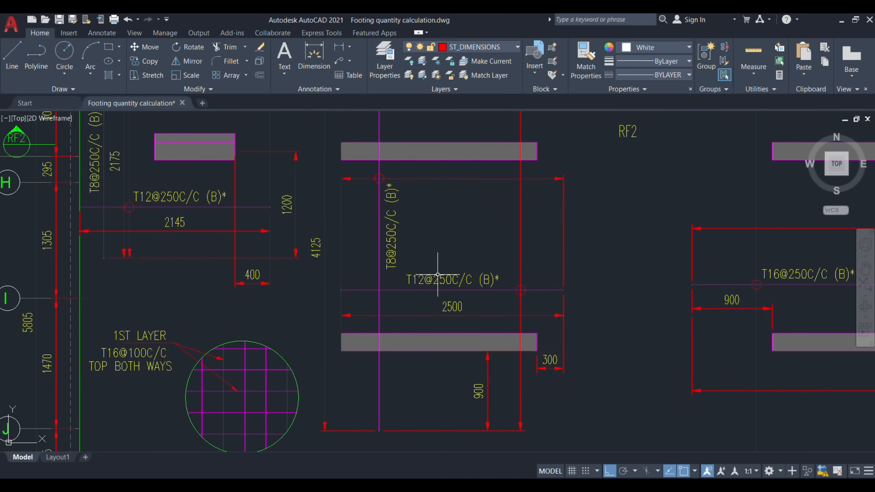
key(alt+Tab)
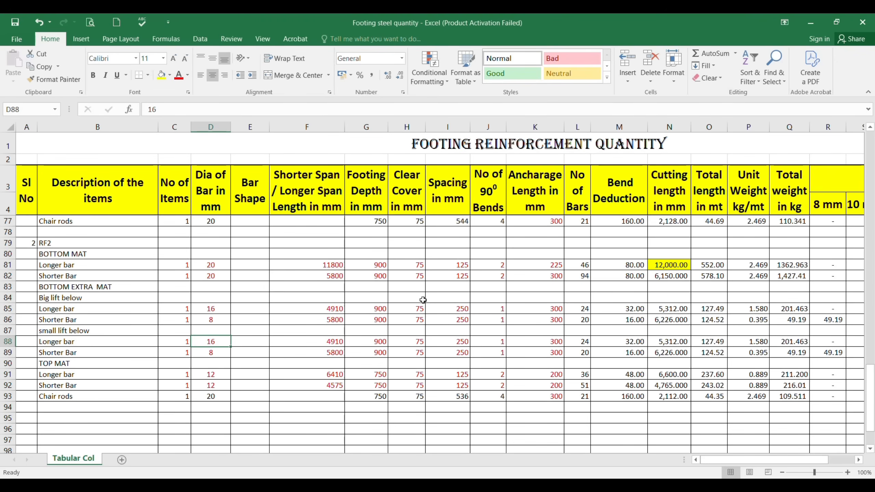
key(alt+Tab)
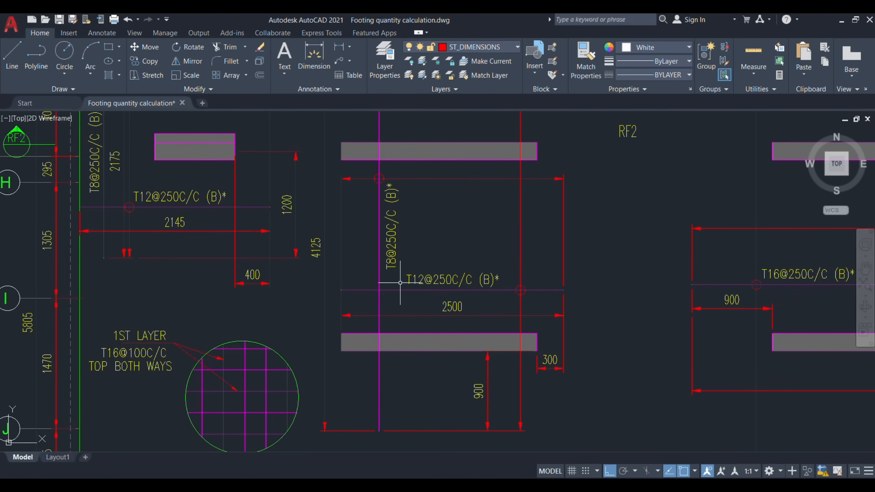
key(alt+Tab)
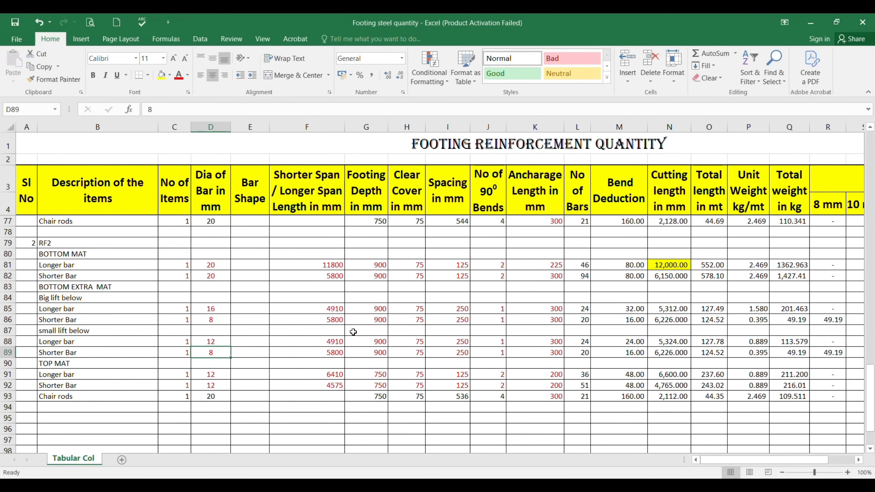
Step: Using the RF2 plan dimensions in AutoCAD, set the small lift block's span lengths to 2500 mm in F88 and 4125 mm in F89
click(328, 339)
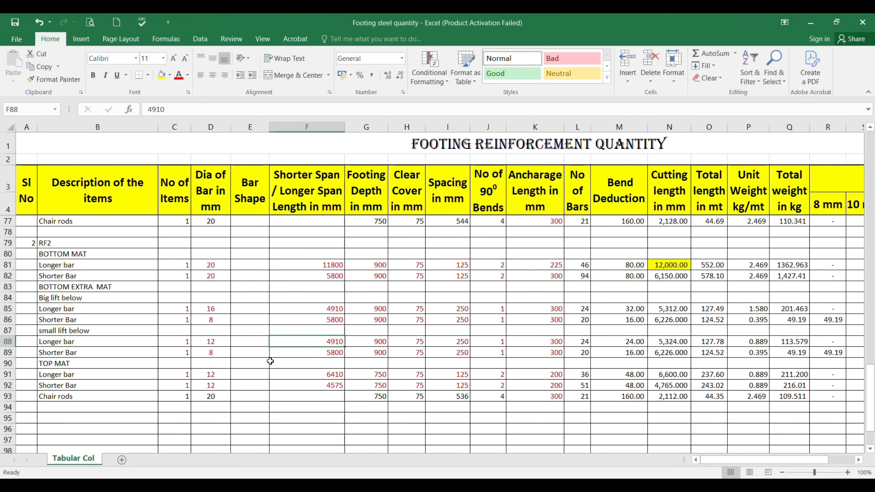
key(alt+Tab)
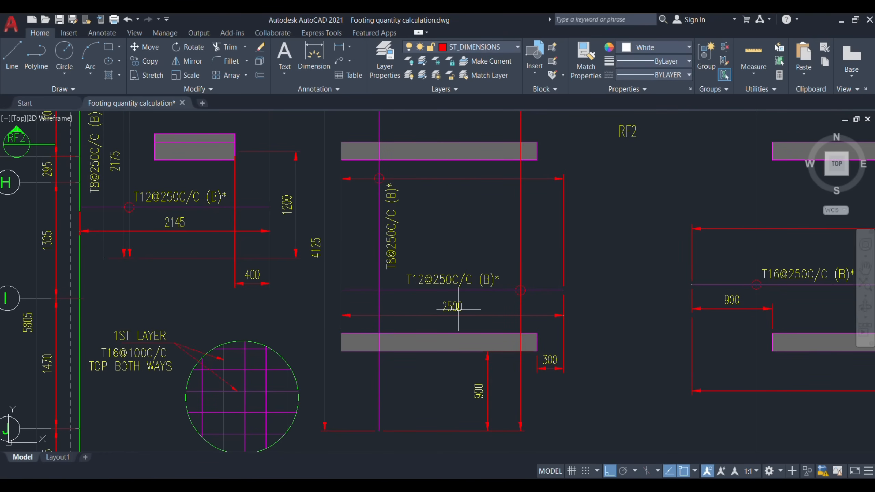
key(alt+Tab)
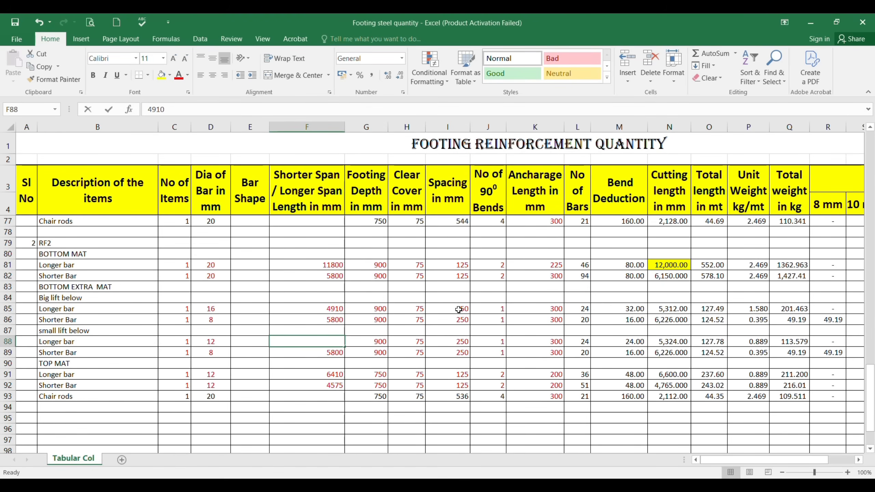
key(alt+Tab)
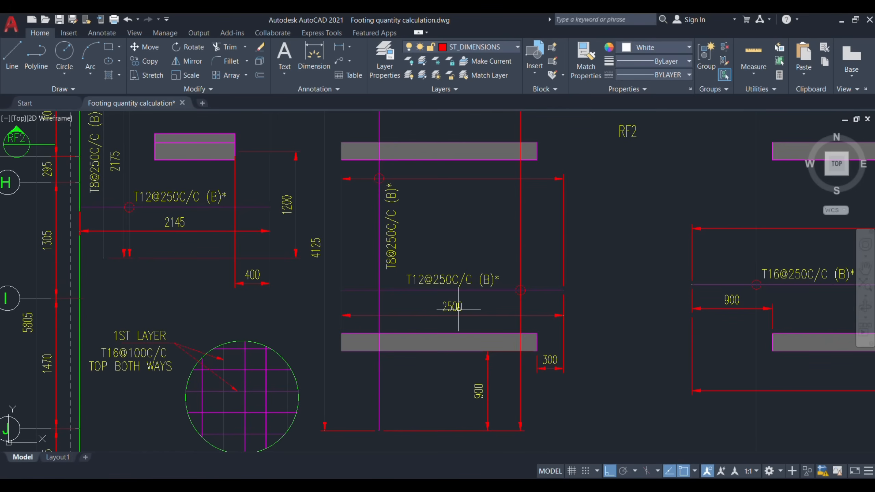
drag(327, 274, 368, 339)
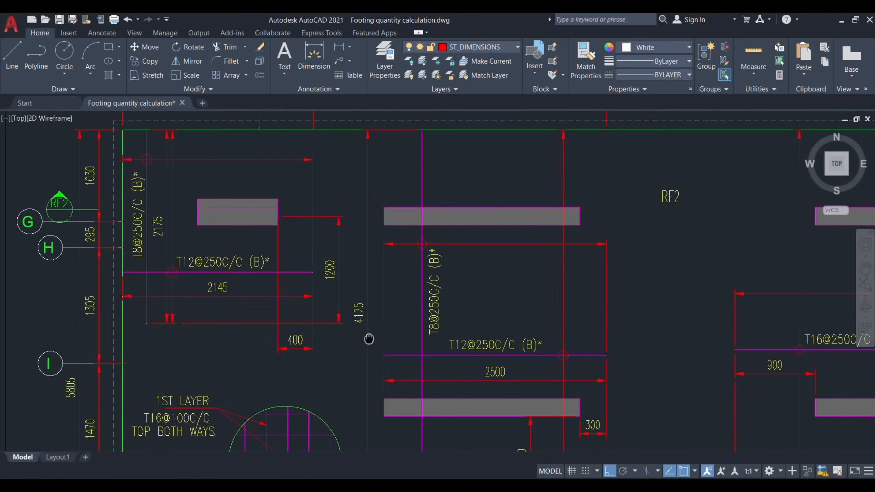
key(alt+Tab)
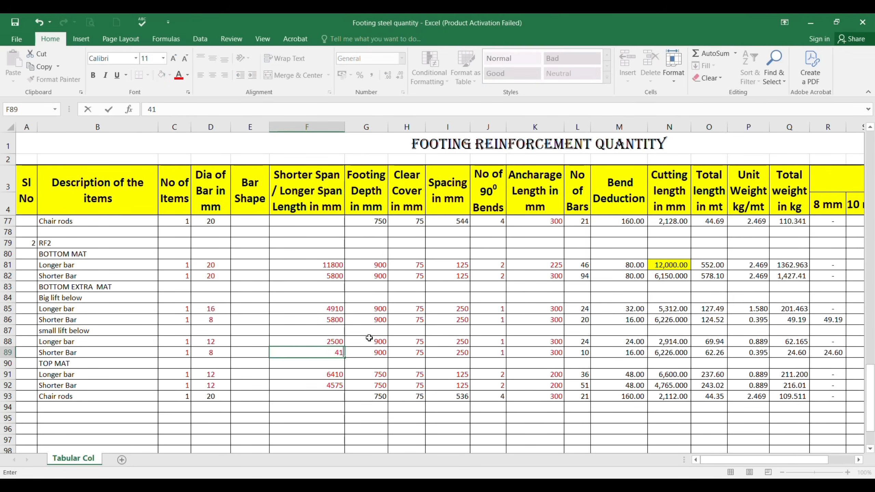
text(4125)
click(369, 337)
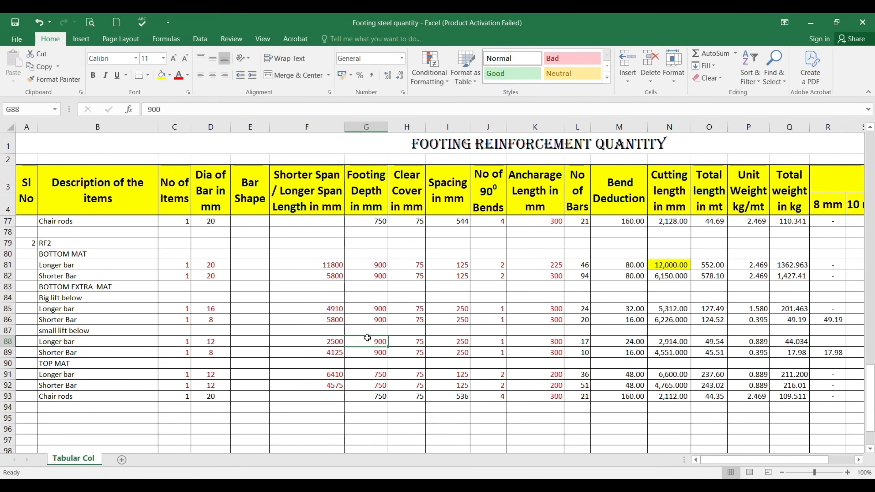
Step: Check the small lift bars' spacing and ends in AutoCAD's RF2 plan, and set the number of 90° bends to 0 in J88 and J89
key(Right)
key(Right)
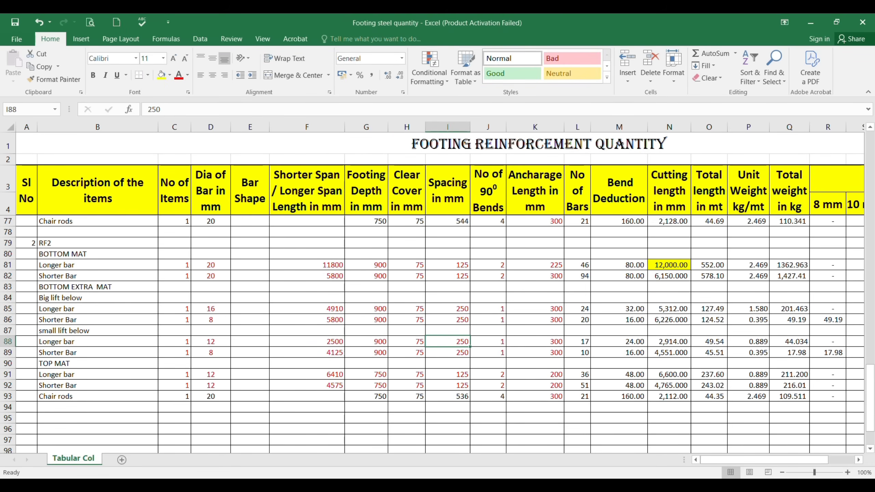
key(alt+Tab)
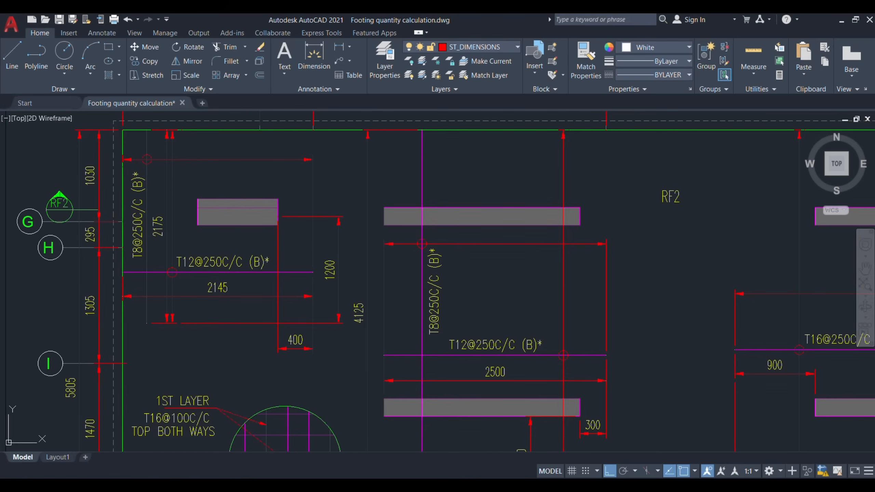
key(alt+Tab)
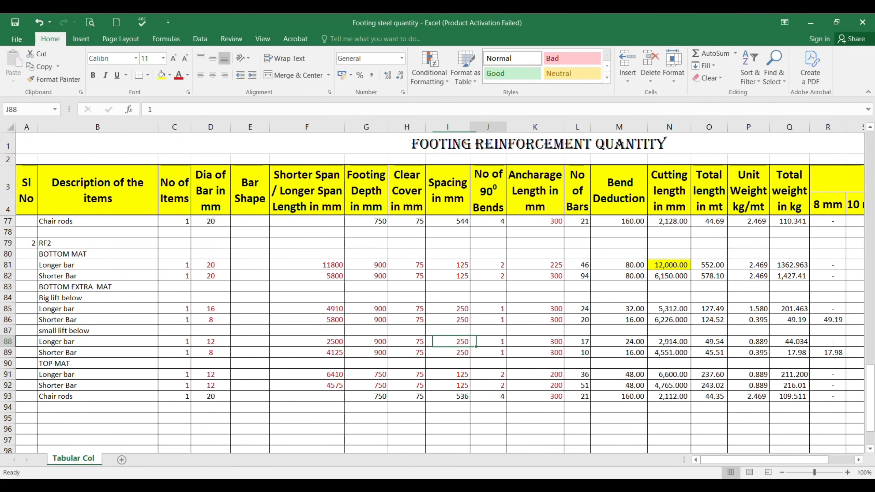
key(Right)
key(alt+Tab)
scroll(311, 383, down, 5)
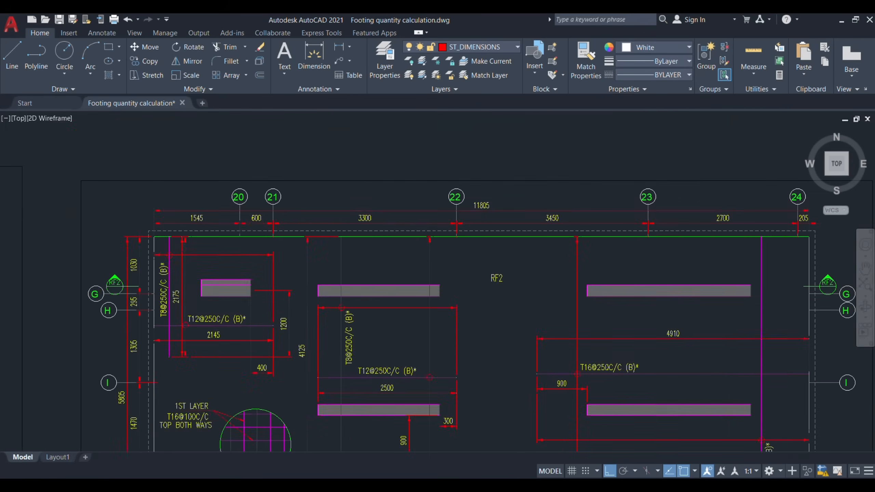
drag(310, 383, 319, 314)
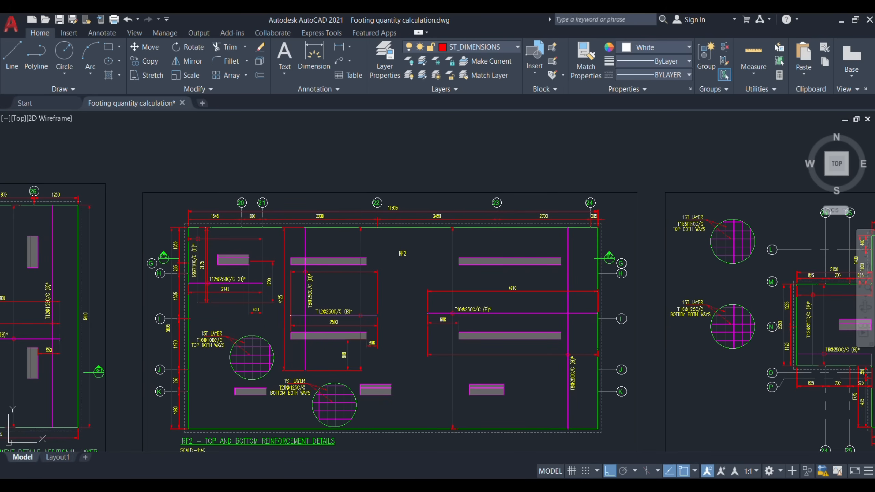
key(alt+Tab)
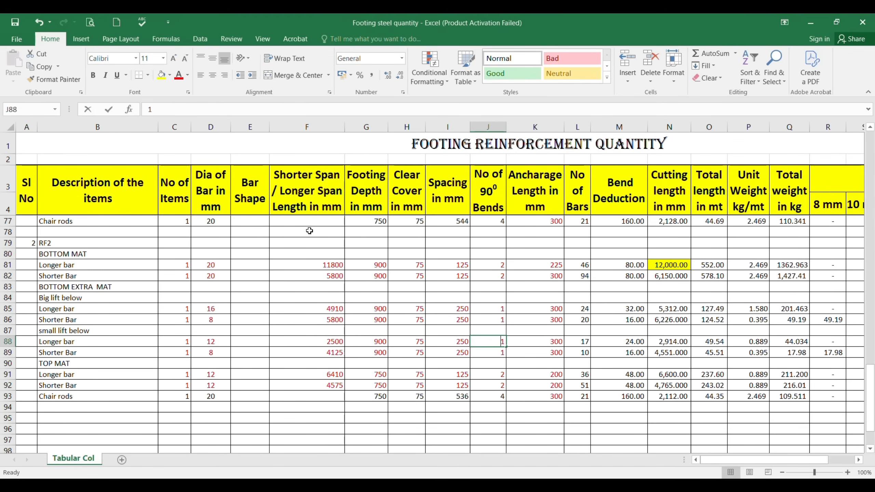
text(0)
key(Return)
text(0)
key(Return)
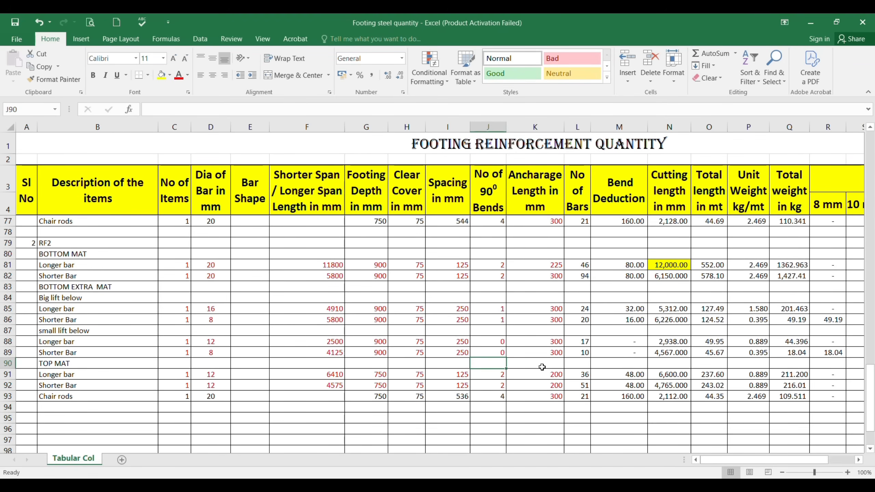
Step: Set the anchorage length to 0 for the small lift block's longer and shorter bars in K88 and K89
click(548, 343)
text(0)
key(Return)
text(0)
key(Return)
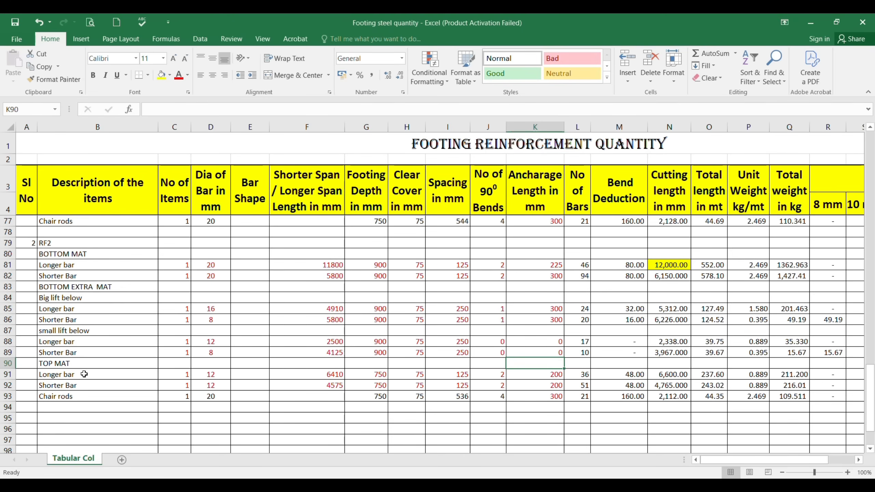
Step: Copy the "small lift below" block in rows 87 to 89 and insert the copy above the TOP MAT row
drag(8, 331, 11, 351)
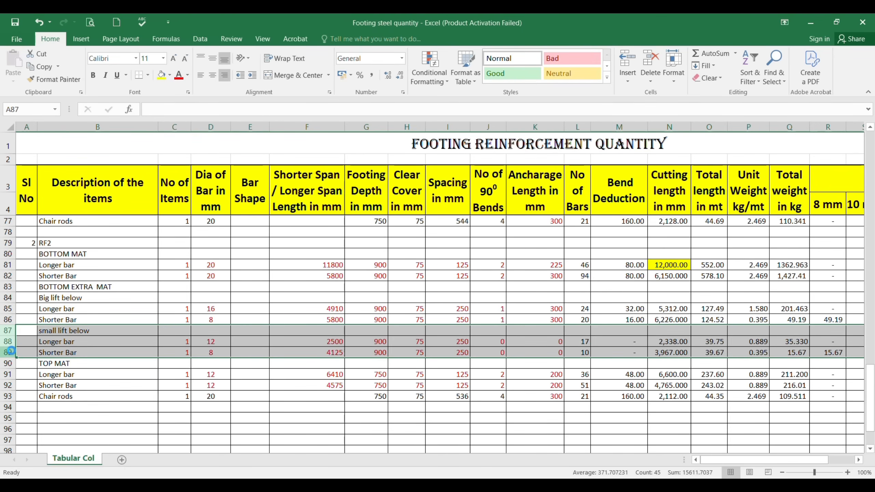
key(ctrl+c)
right_click(8, 363)
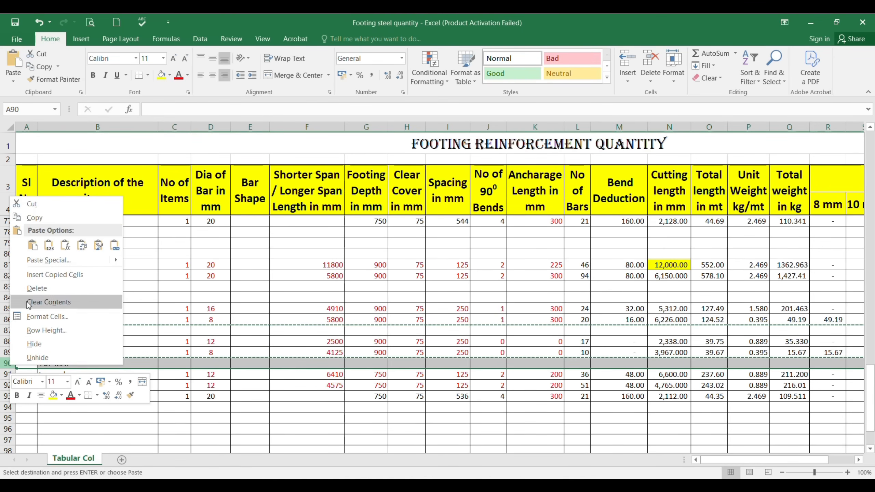
click(39, 276)
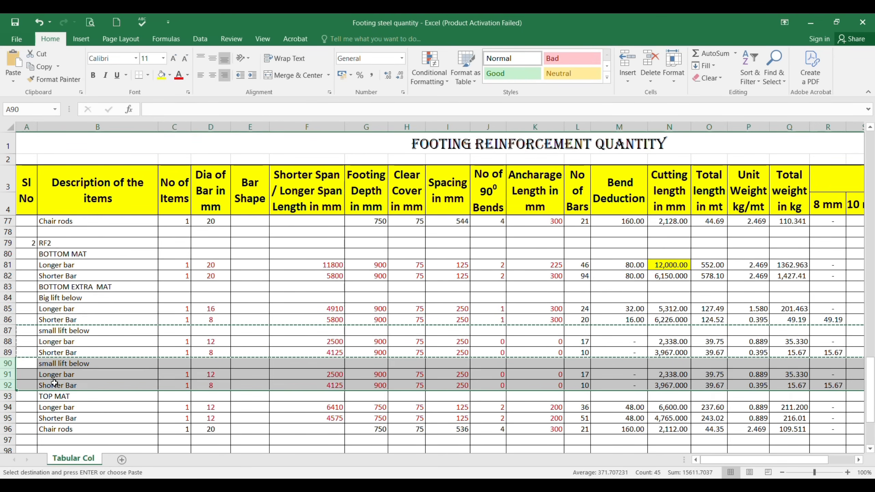
Step: Examine the third extra-mat area between grids 20 and 21 in AutoCAD's RF2 detail and footing layout to identify what stands above it
click(60, 364)
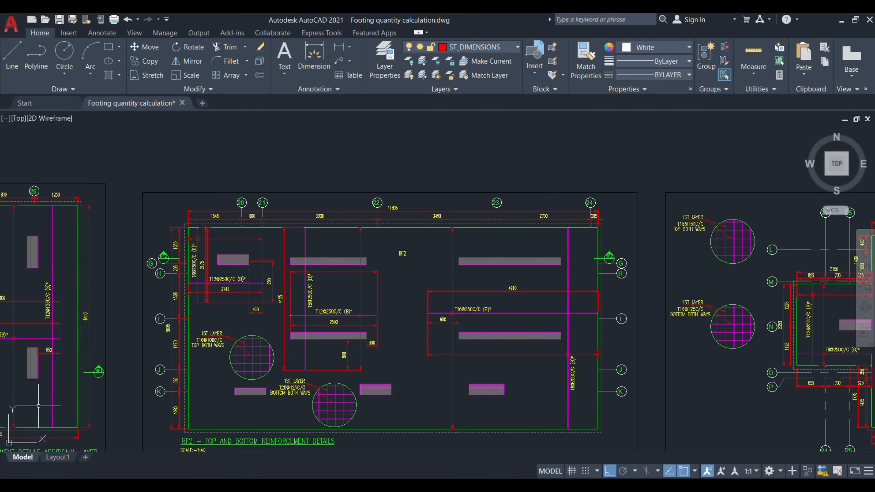
scroll(212, 284, up, 3)
scroll(230, 283, down, 1)
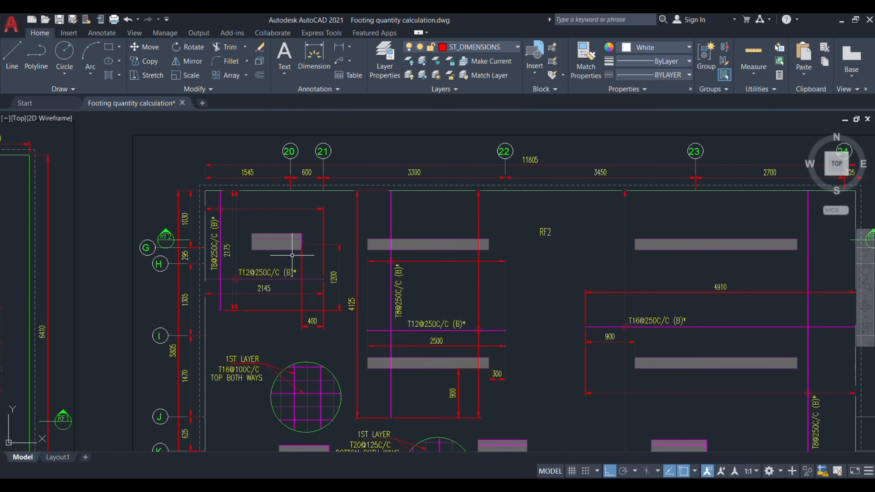
scroll(292, 255, down, 10)
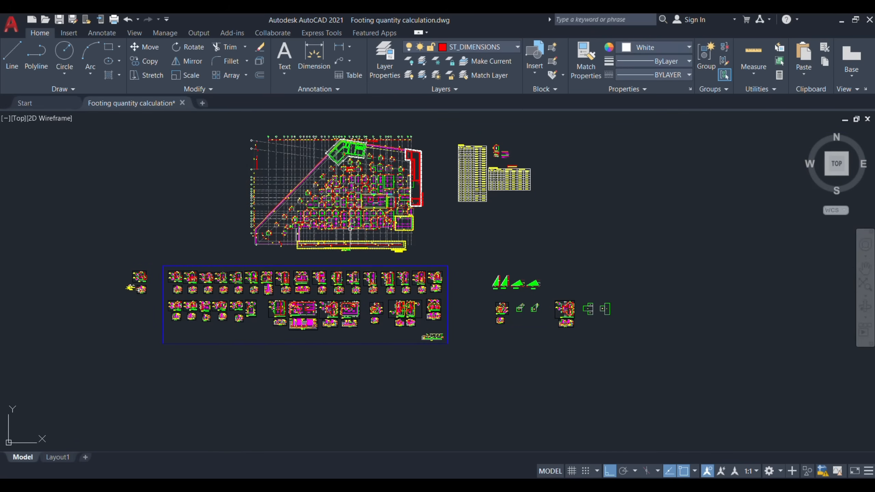
scroll(350, 228, up, 10)
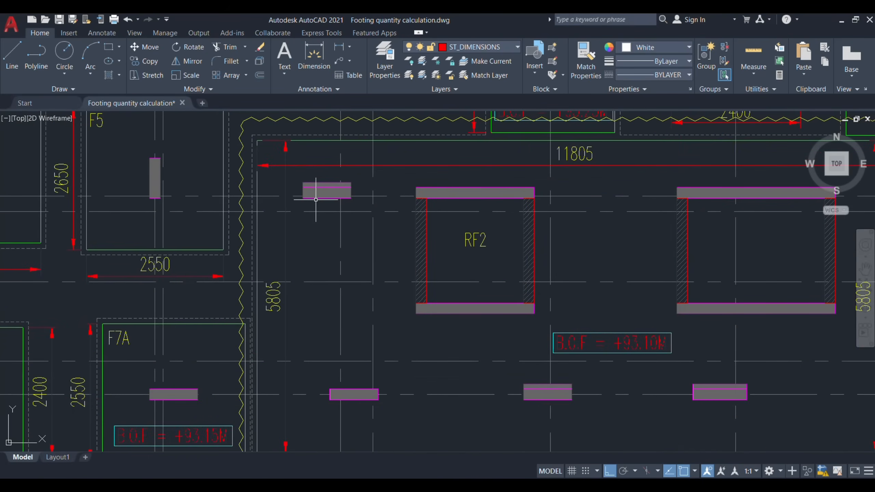
scroll(316, 200, down, 5)
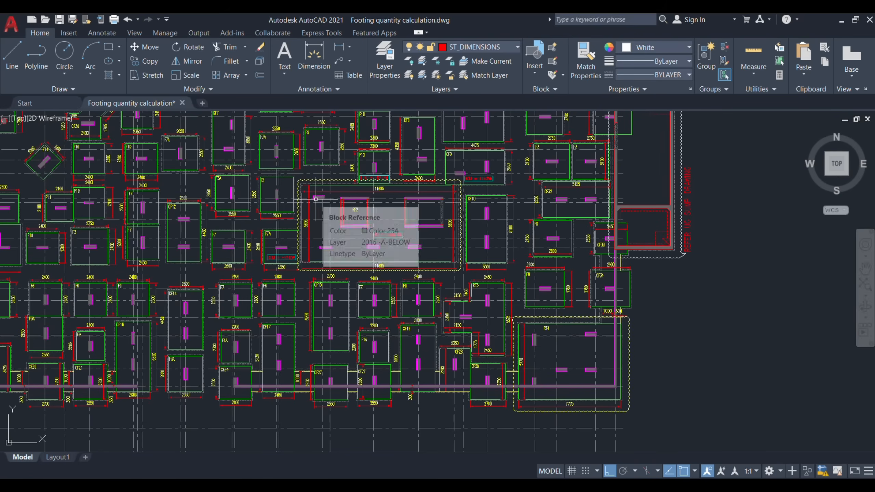
scroll(316, 199, up, 4)
scroll(316, 200, down, 8)
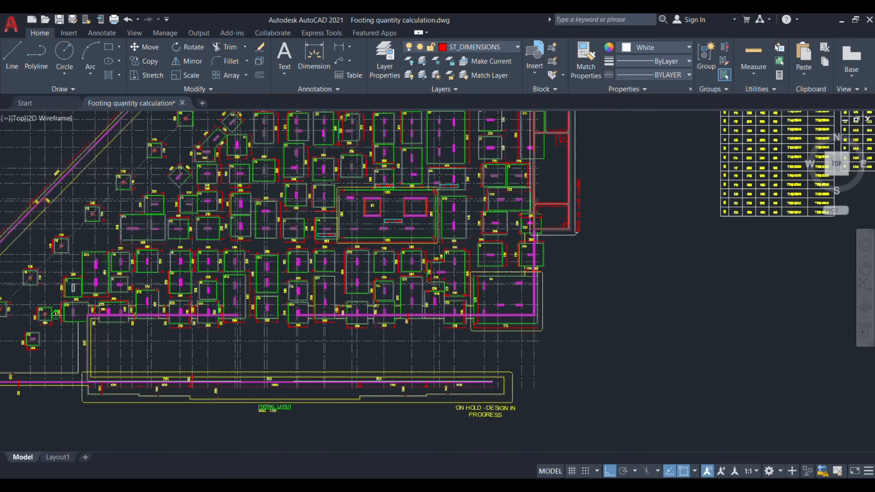
scroll(246, 404, up, 1)
scroll(209, 309, up, 4)
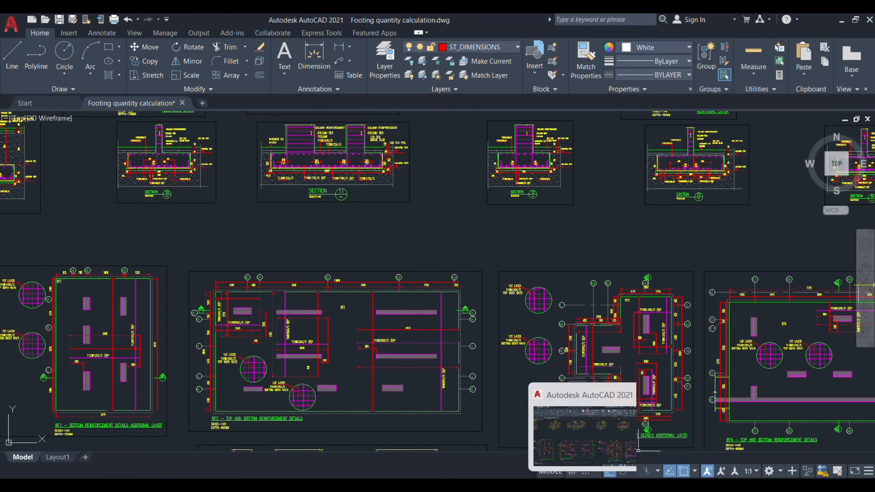
click(565, 431)
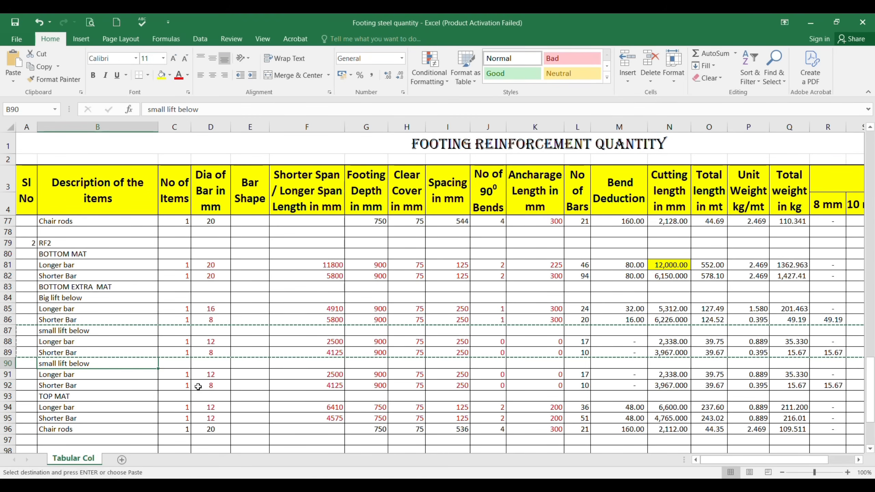
Step: Rename the heading of the first "small lift below" block, in B87, to "Column below"
key(Up)
key(Up)
key(Up)
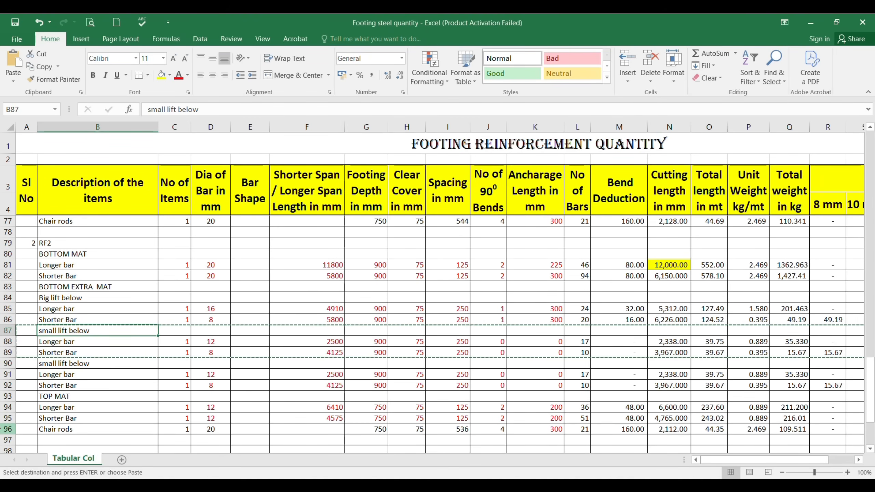
text(COlum)
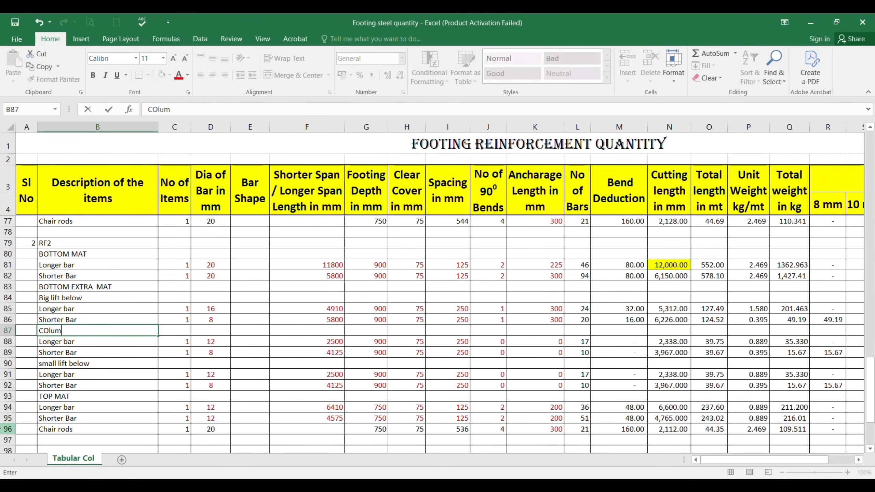
text(n below)
key(Return)
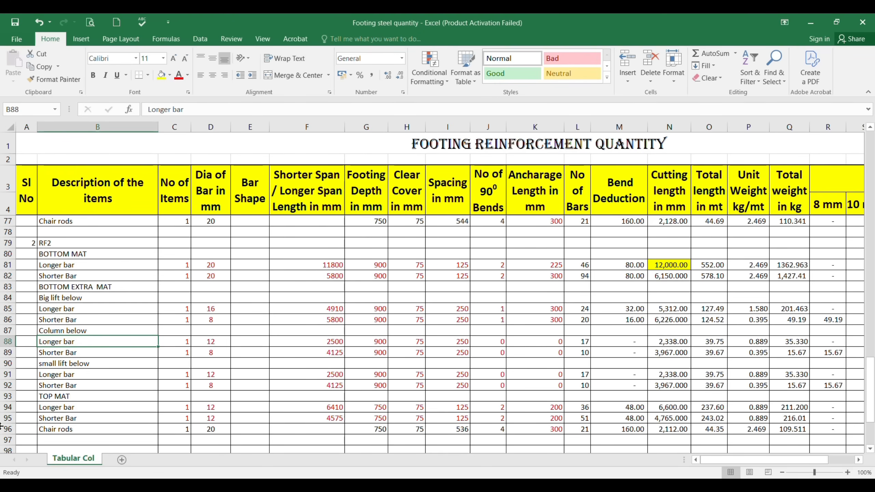
Step: Check the column extra mat's bars and dimensions in AutoCAD's RF2 plan, and set the bar spans to 2145 in F88 and 2175 in F89
key(Right)
key(Right)
key(alt+Tab)
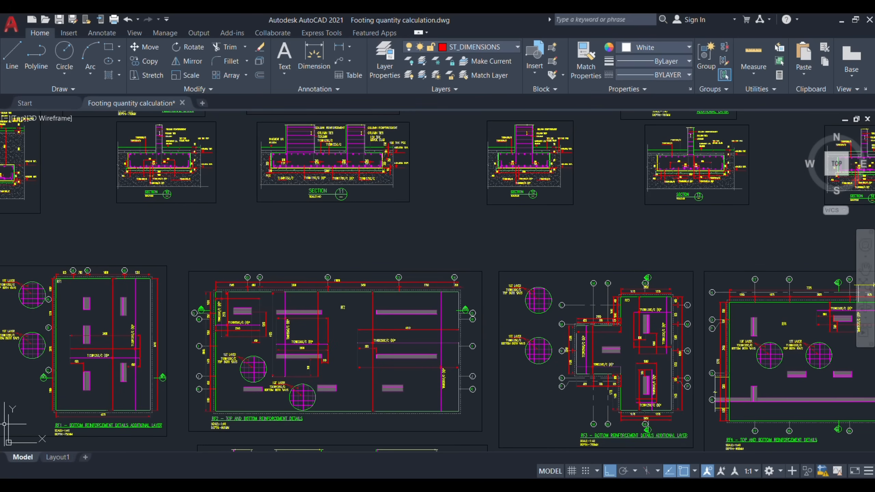
scroll(194, 332, up, 8)
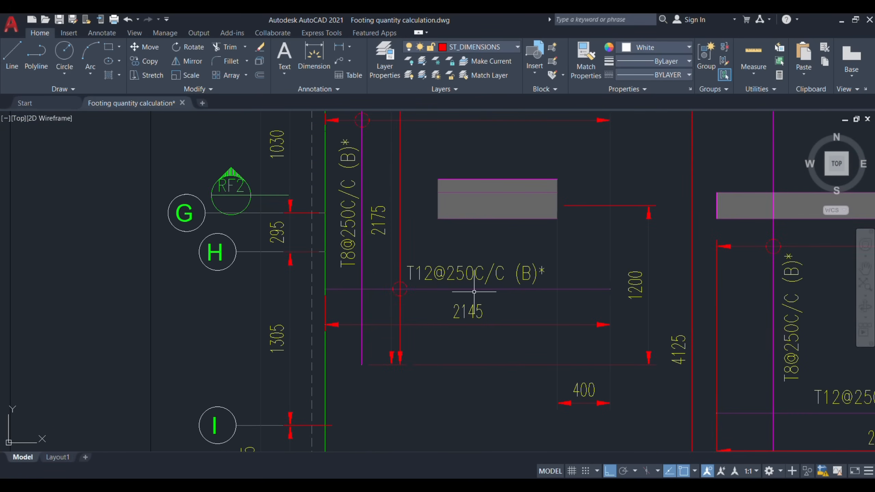
scroll(474, 291, down, 2)
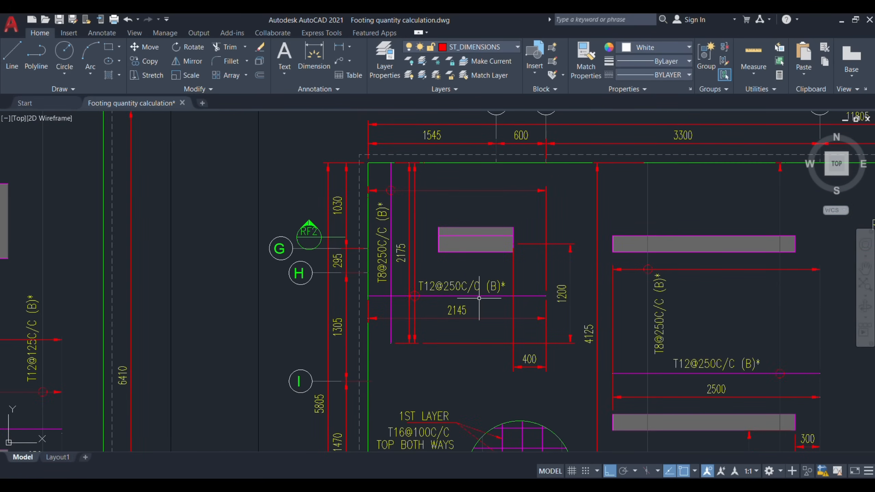
key(alt+Tab)
click(321, 342)
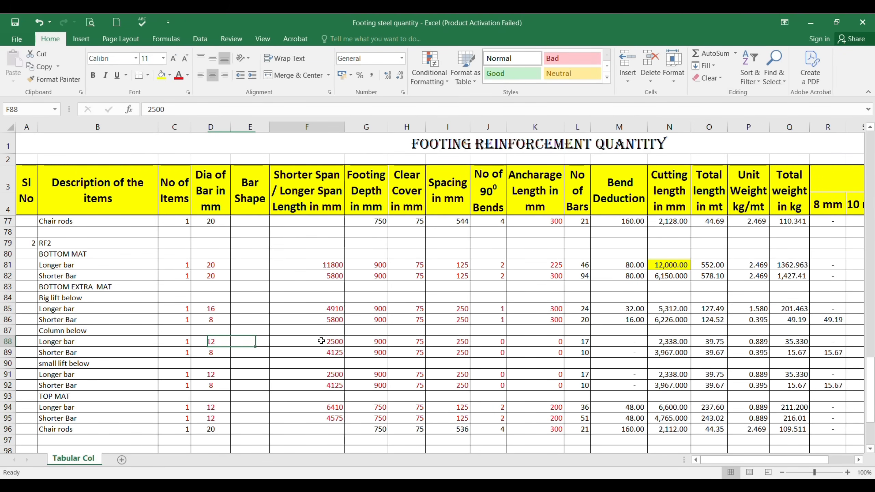
key(alt+Tab)
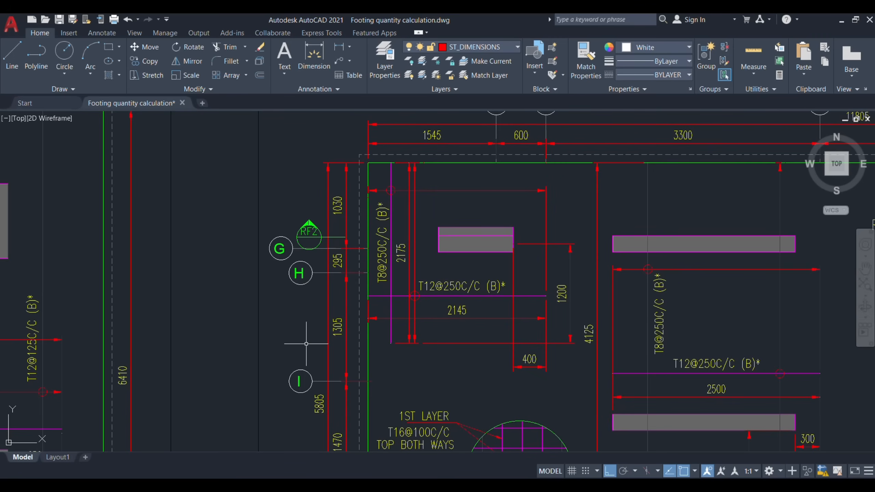
click(448, 312)
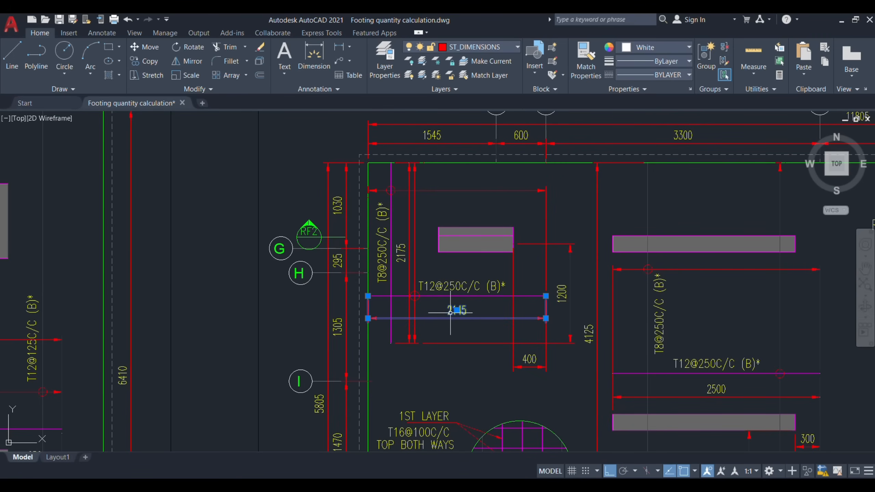
click(401, 254)
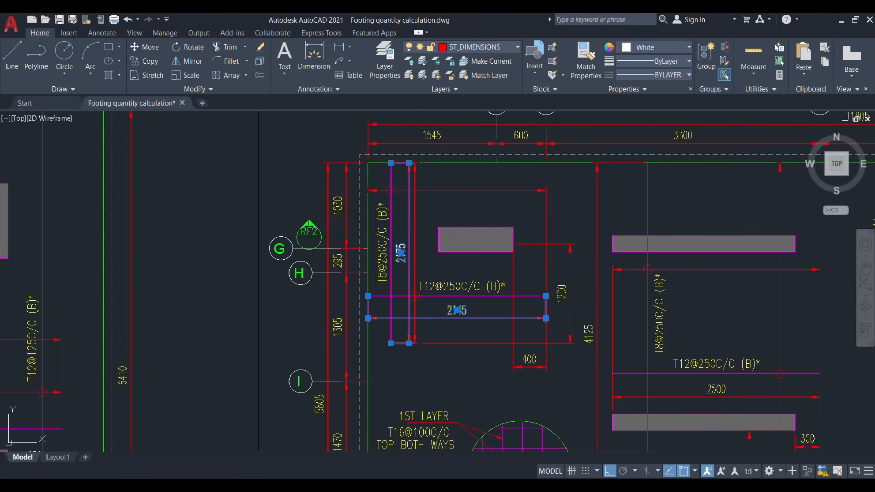
key(alt+Tab)
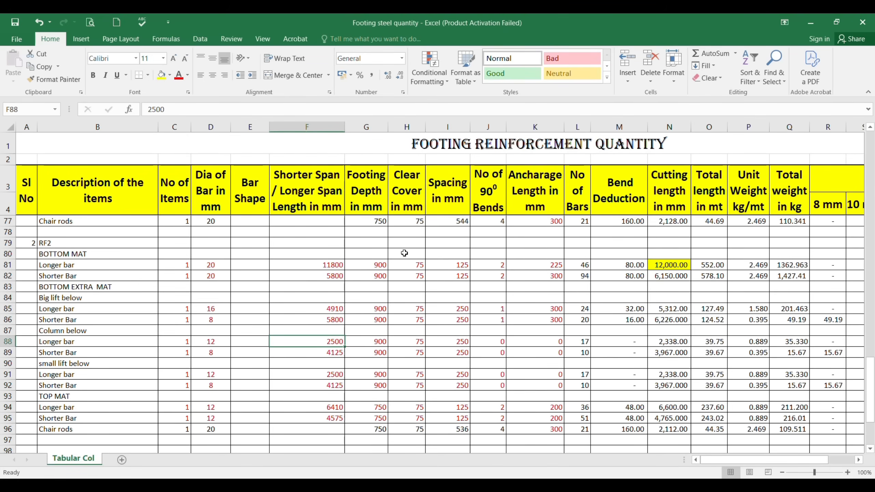
text(2145)
key(Return)
text(217)
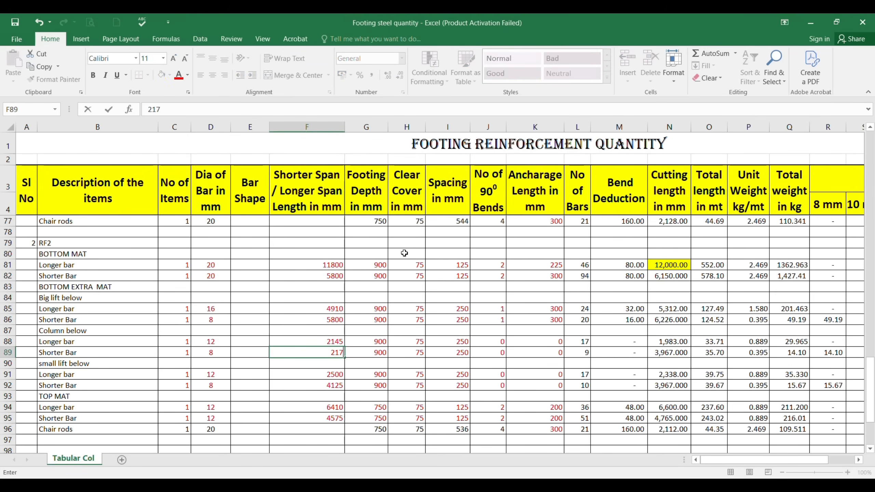
text(5)
key(Right)
Step: Check the "Column below" block's depth, cover, spacing, bends and anchorage against AutoCAD's RF2 plan, and review the bottom extra mat blocks
key(Up)
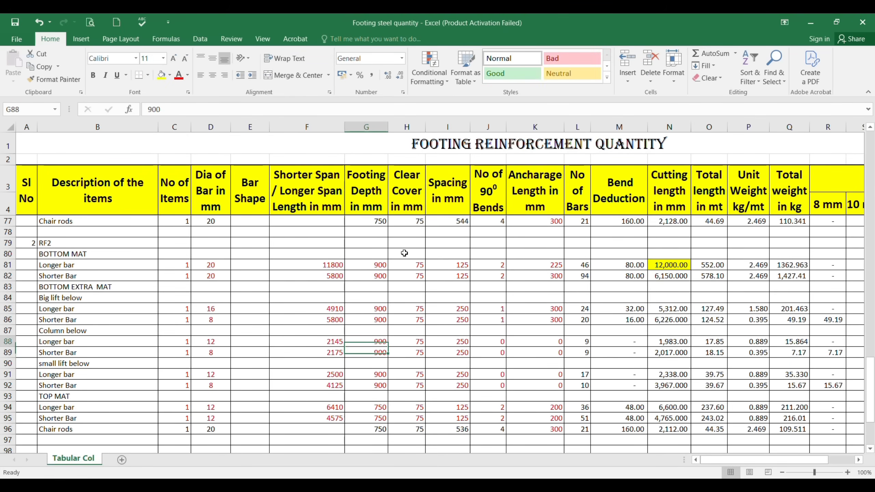
key(Right)
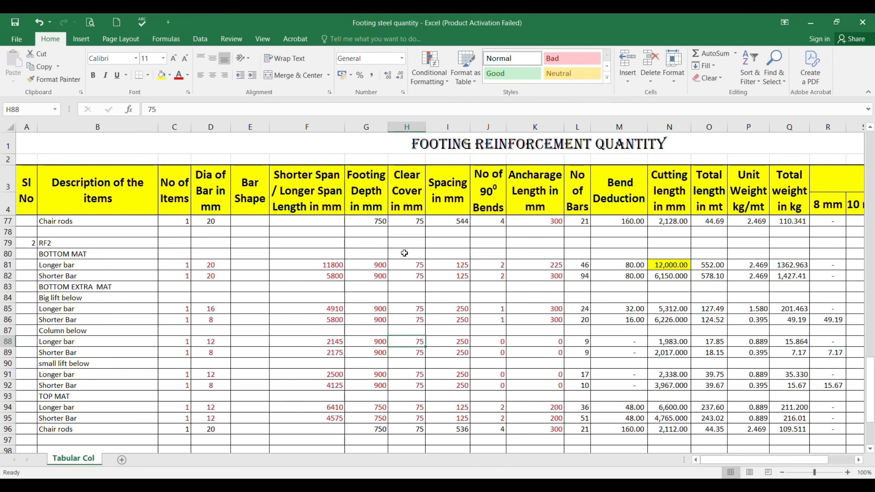
key(Right)
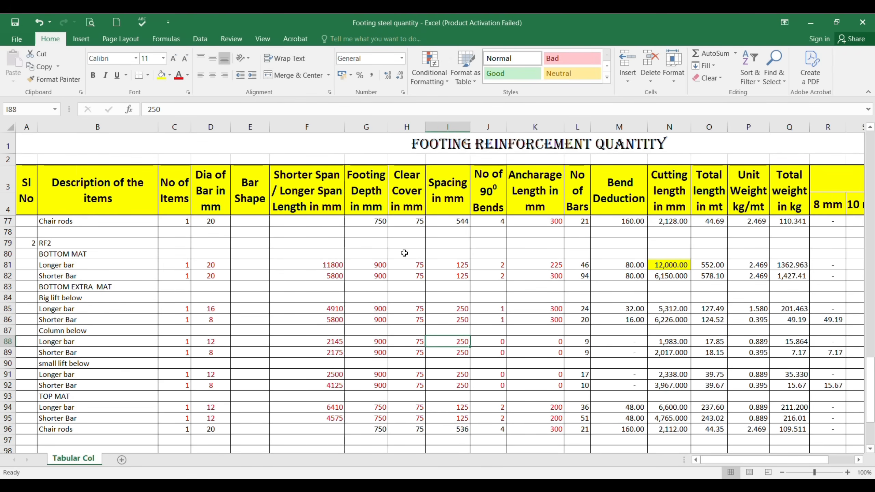
key(alt+Tab)
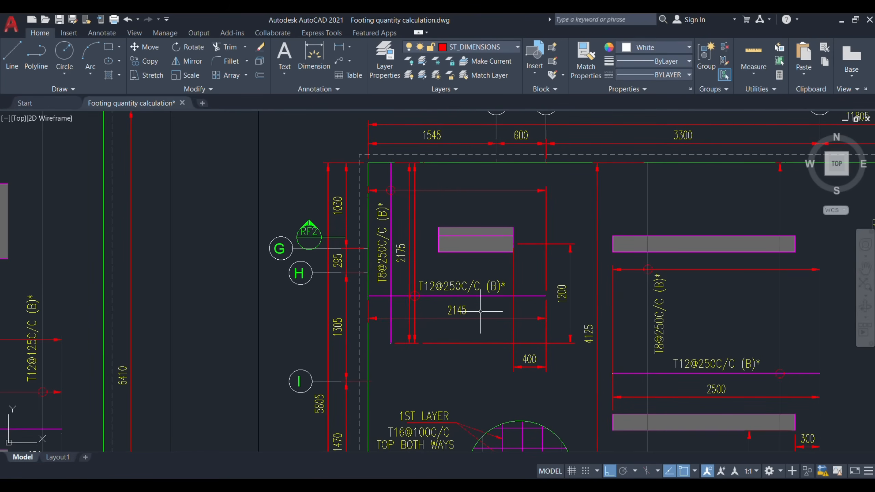
key(alt+Tab)
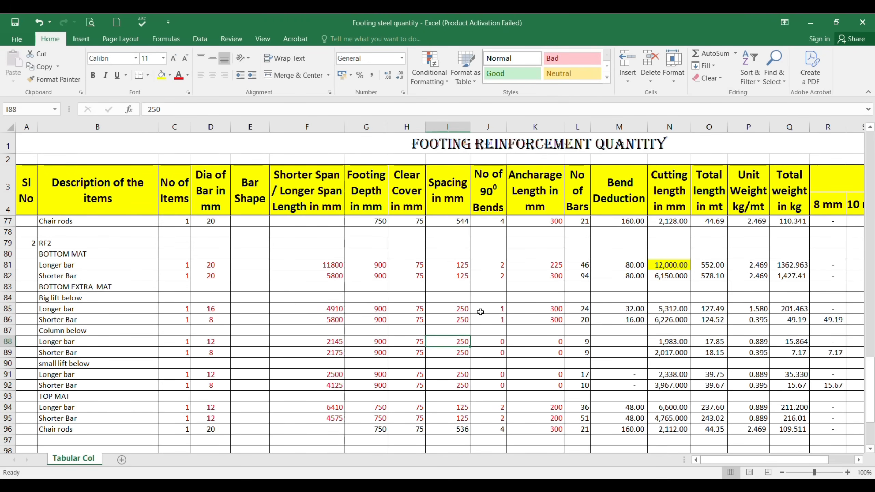
key(Right)
key(Right)
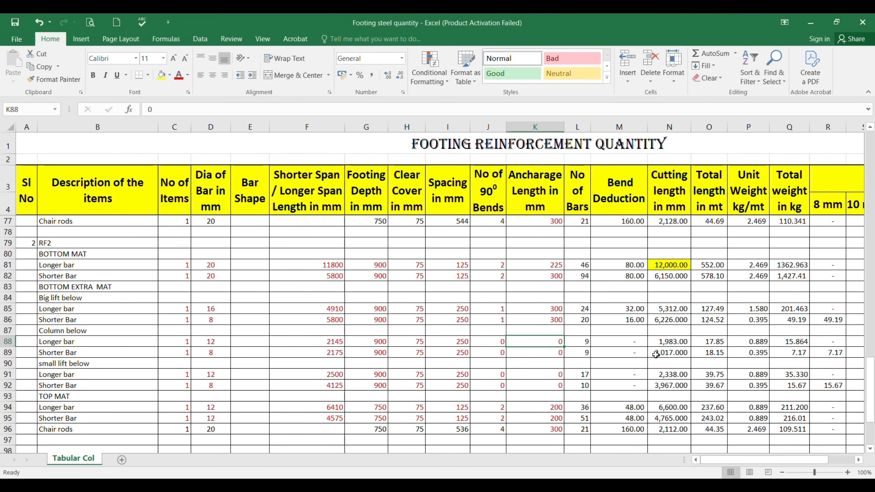
scroll(100, 330, down, 2)
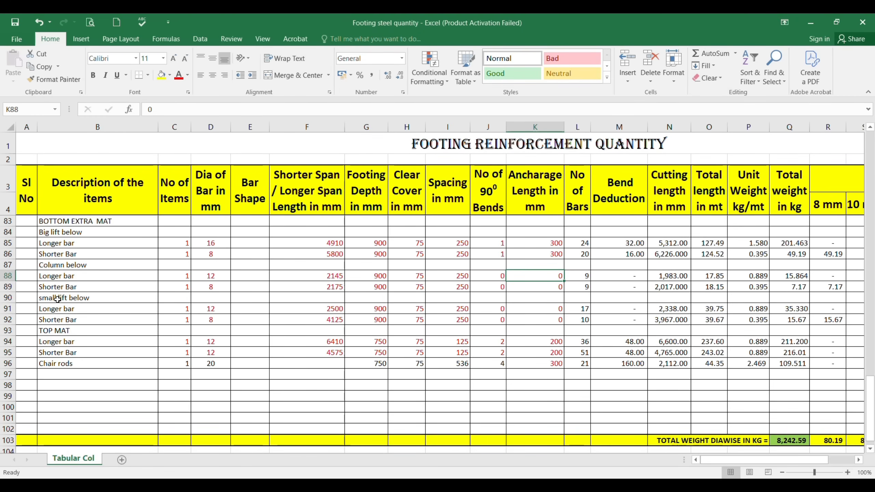
scroll(56, 301, up, 1)
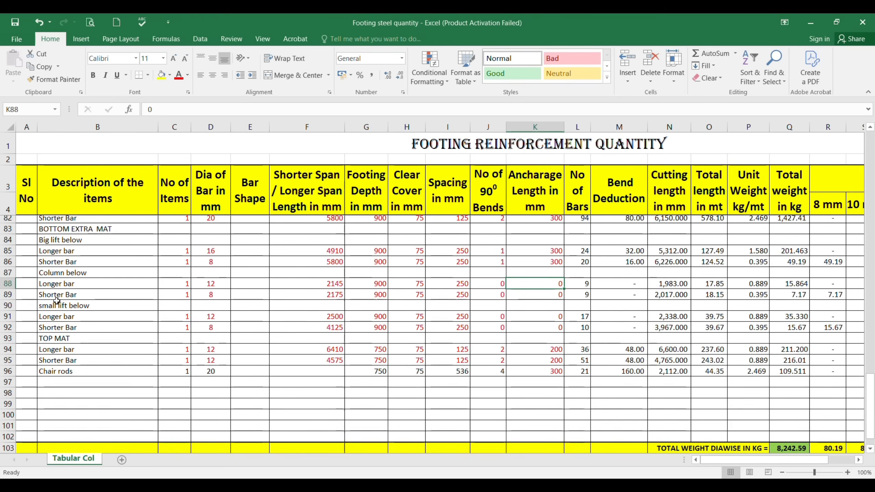
scroll(56, 301, up, 1)
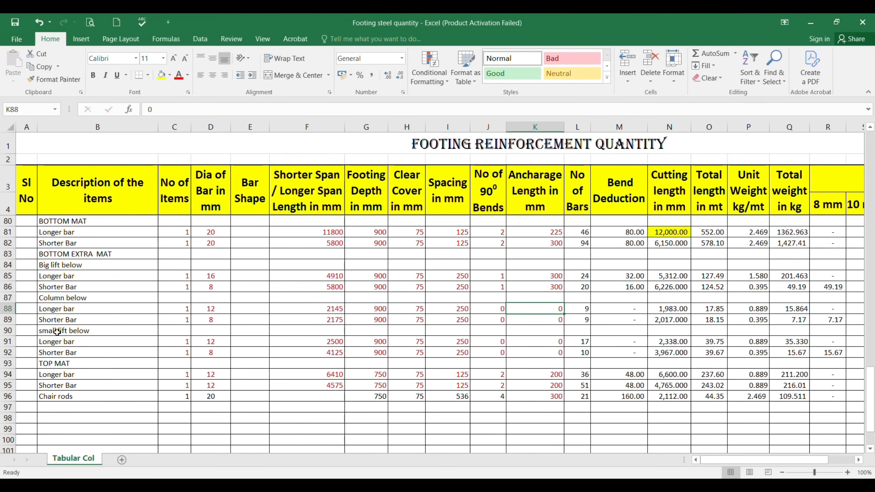
click(74, 299)
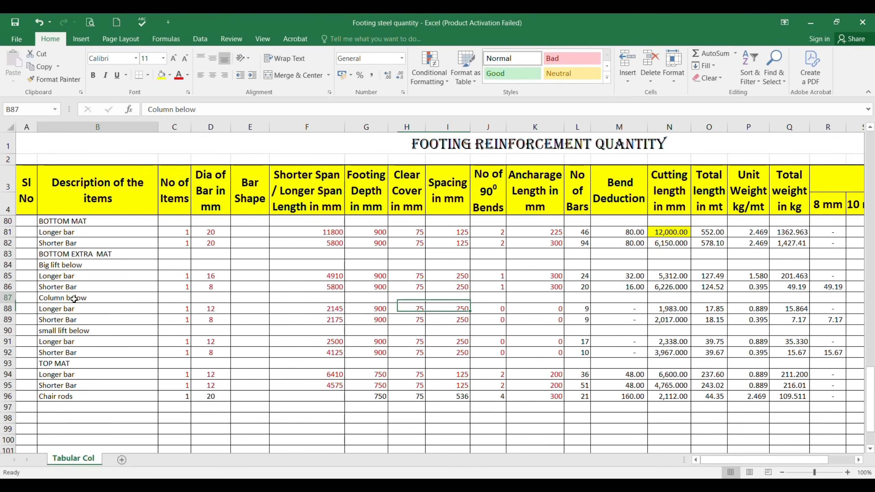
click(86, 331)
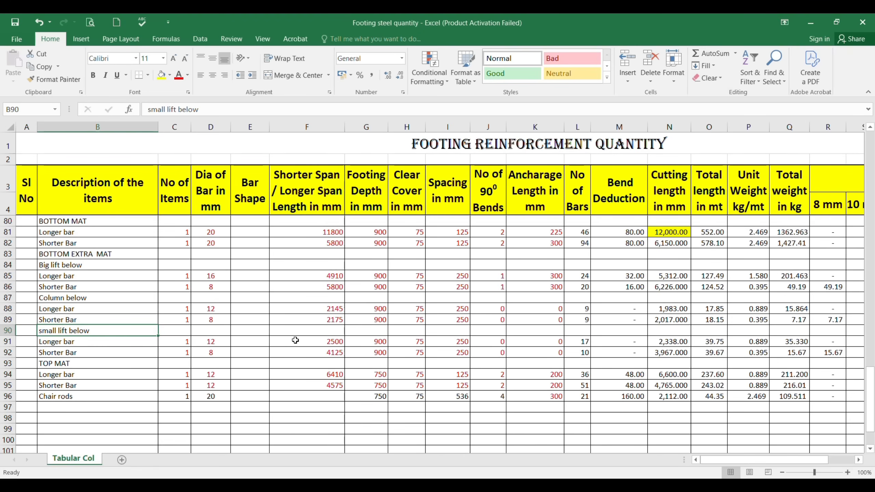
Step: Make the RF2 subheadings "Big lift below", "Column below" and "small lift below" bold
scroll(136, 348, down, 1)
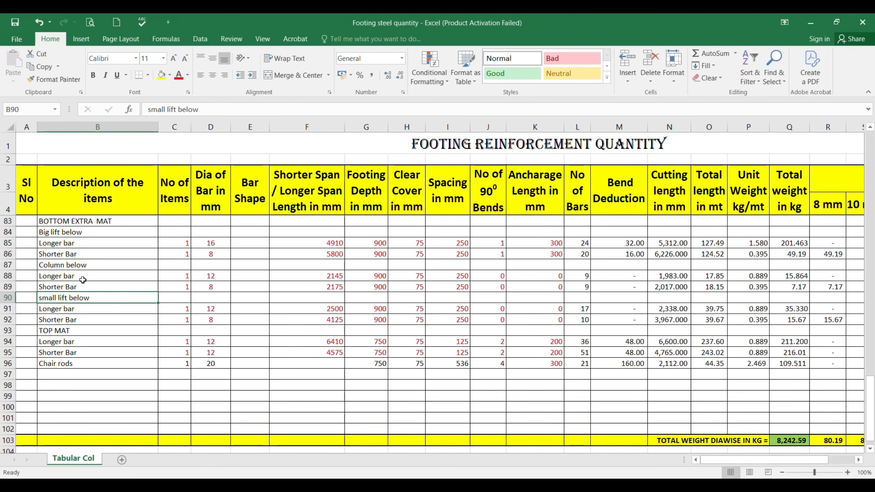
click(56, 233)
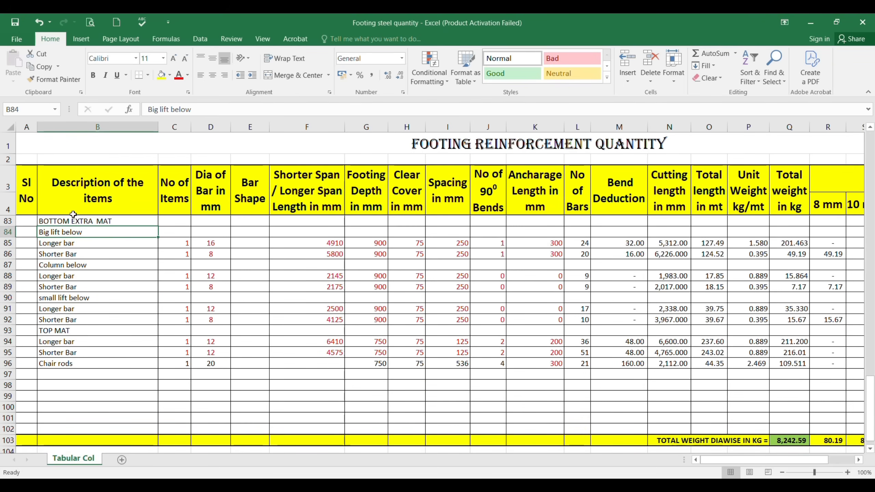
click(92, 74)
key(Down)
key(Down)
key(Down)
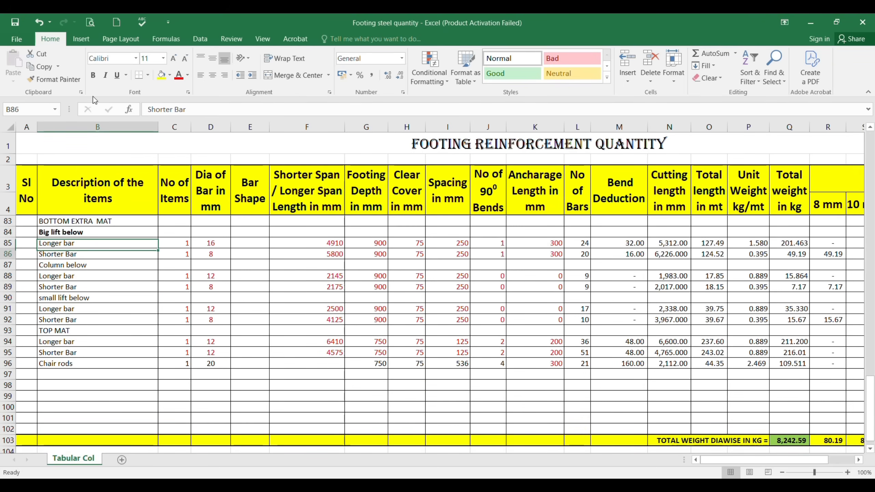
click(93, 74)
key(Down)
key(Down)
key(Down)
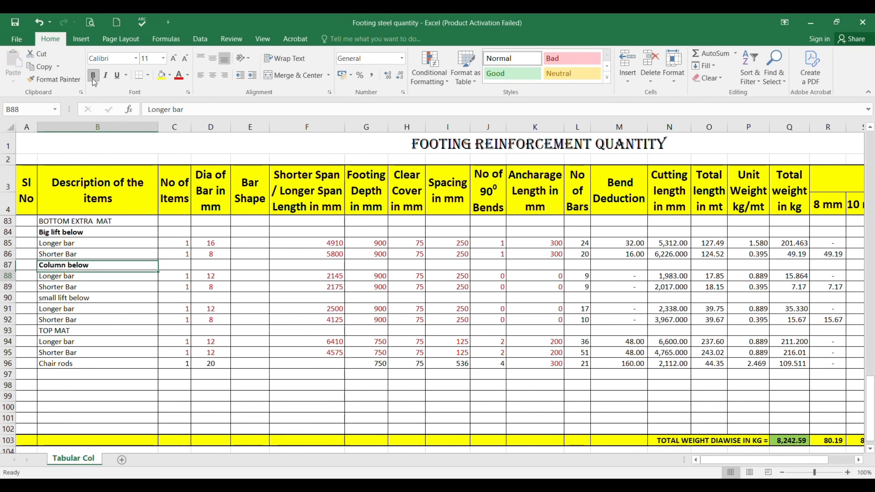
click(93, 75)
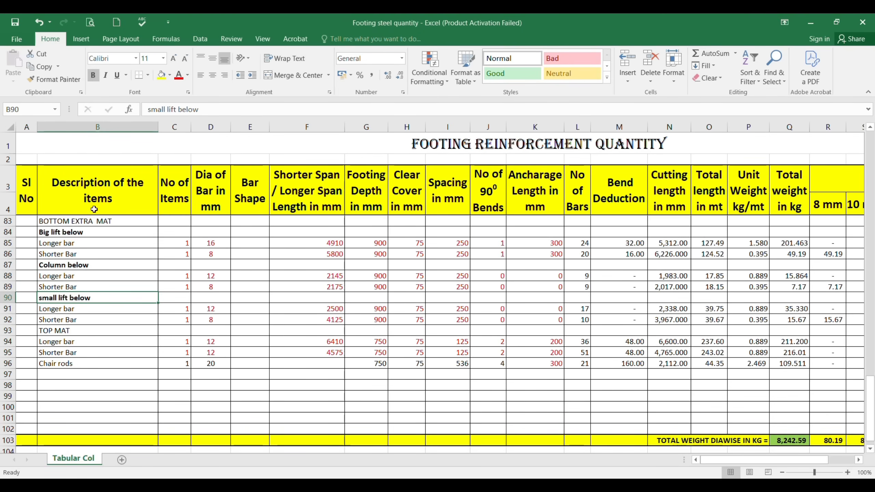
Step: Fill RF2's TOP MAT, BOTTOM MAT and BOTTOM EXTRA MAT heading cells with yellow
key(Down)
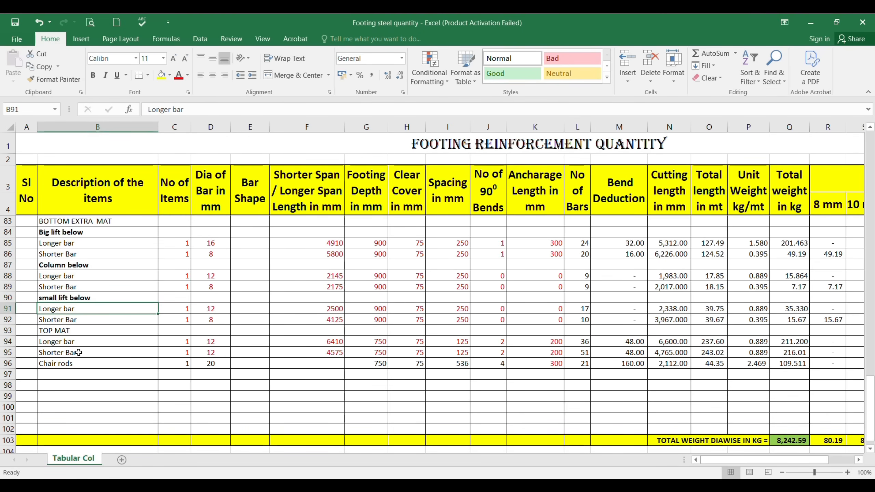
key(Down)
key(Down)
click(160, 76)
scroll(121, 279, up, 2)
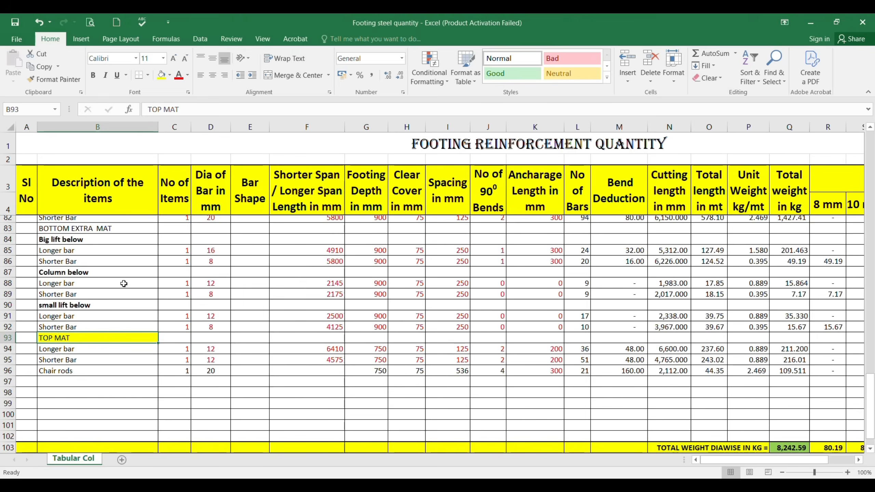
click(63, 255)
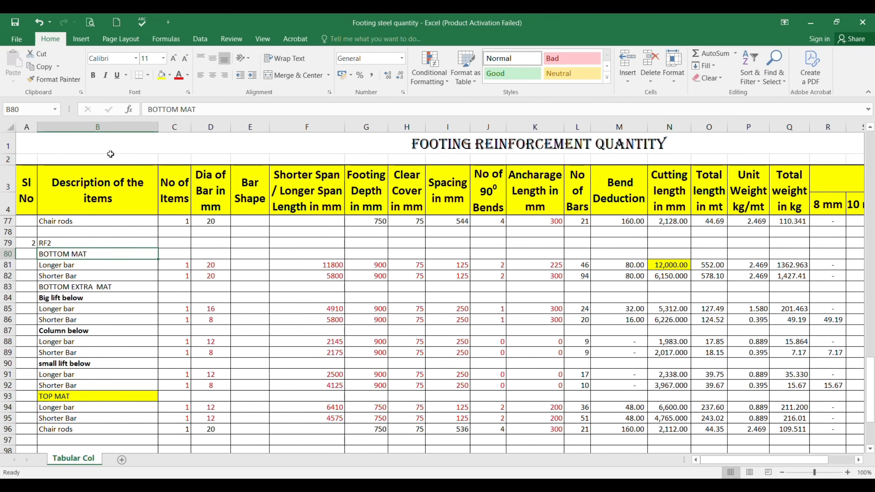
click(161, 77)
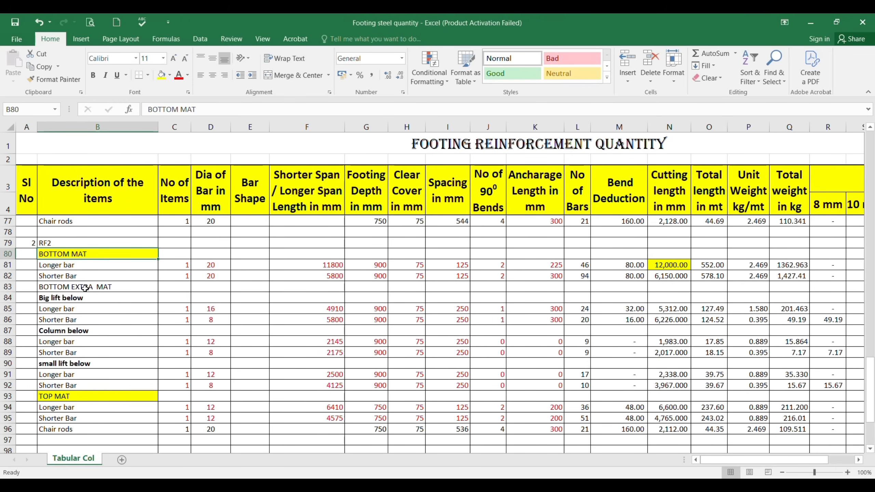
key(Down)
key(Down)
key(Down)
click(160, 76)
scroll(144, 252, down, 2)
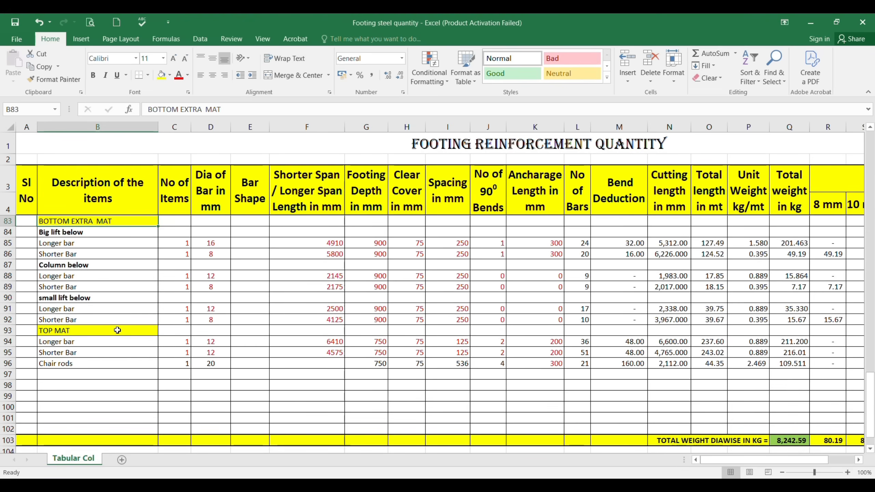
Step: Check the top mat's bar callout in AutoCAD's RF2 plan, and set the longer and shorter bar diameters to 16 in D94 and D95
click(76, 331)
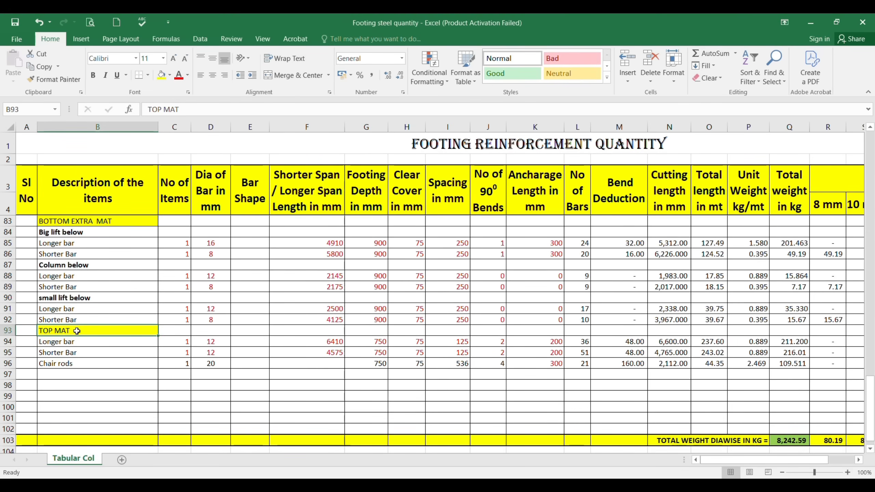
key(alt+Tab)
scroll(380, 260, down, 2)
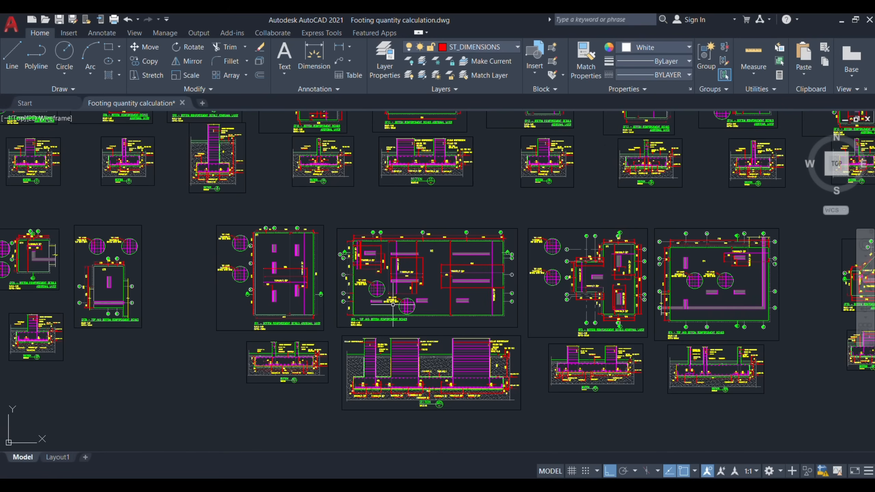
scroll(393, 304, up, 6)
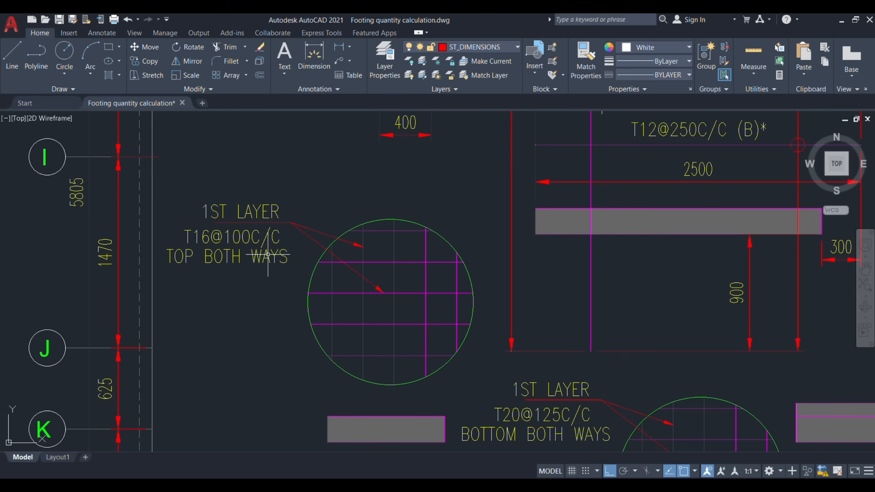
key(alt+Tab)
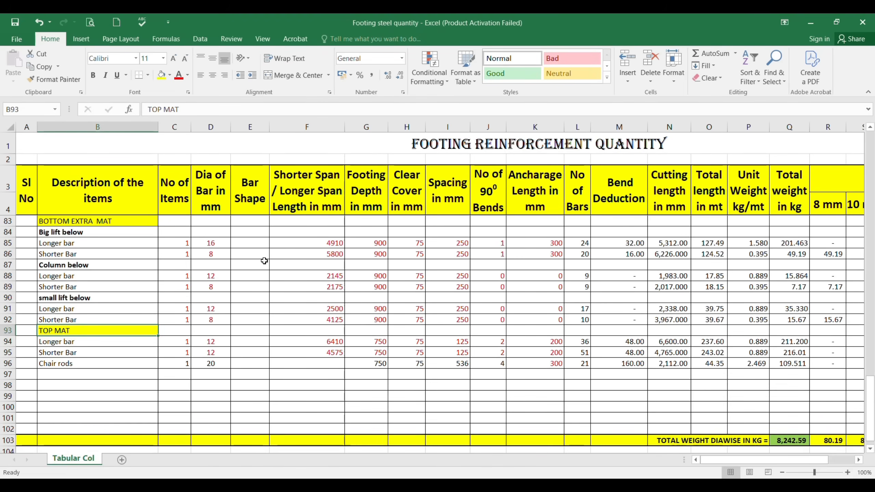
click(210, 344)
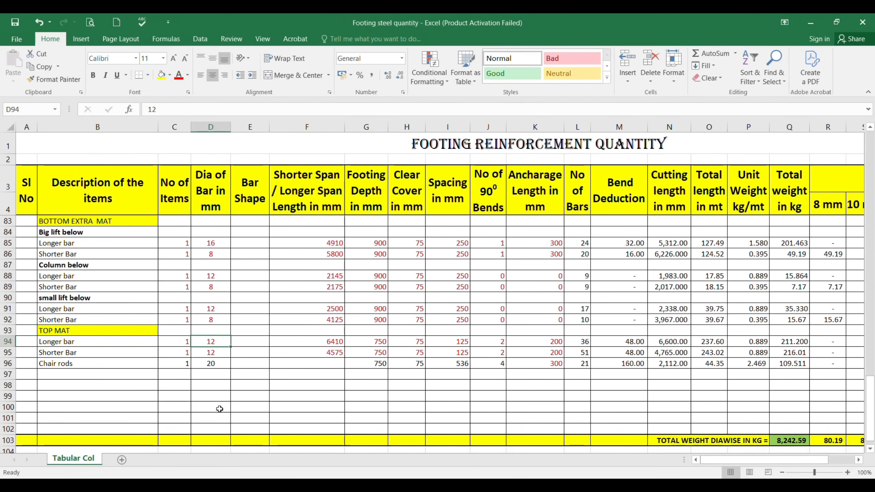
text(16)
key(Return)
text(16)
key(Return)
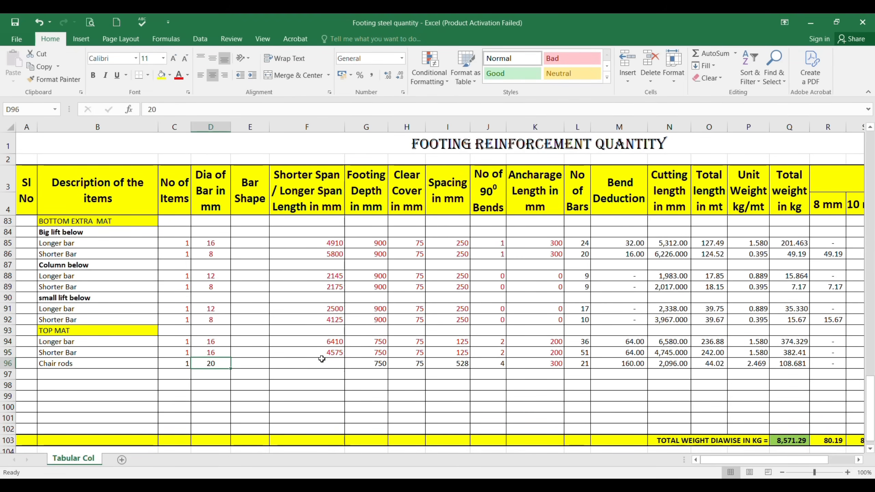
Step: Set the top mat's bar spans to 11800 for the longer bar in F94 and 5800 for the shorter bar in F95
click(327, 341)
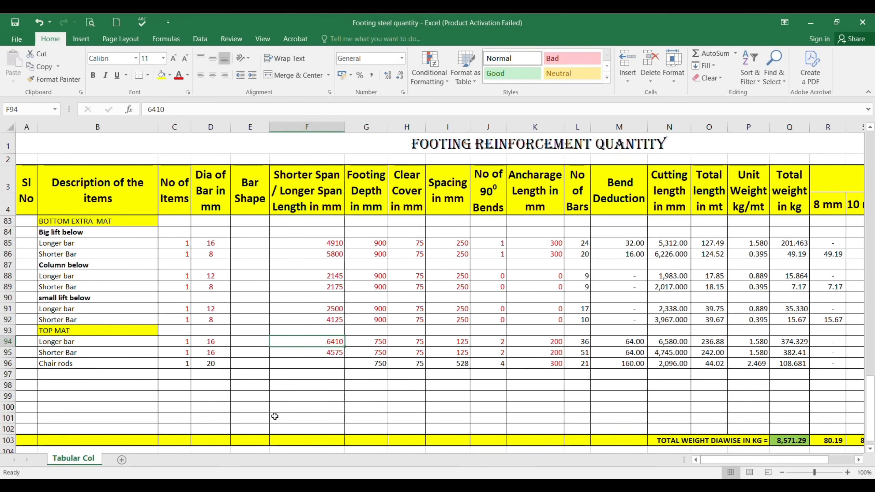
scroll(274, 416, up, 1)
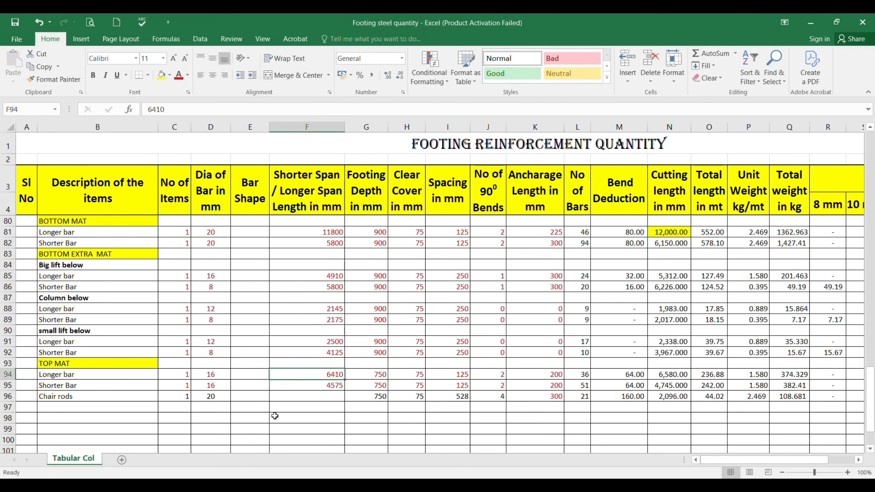
text(11800)
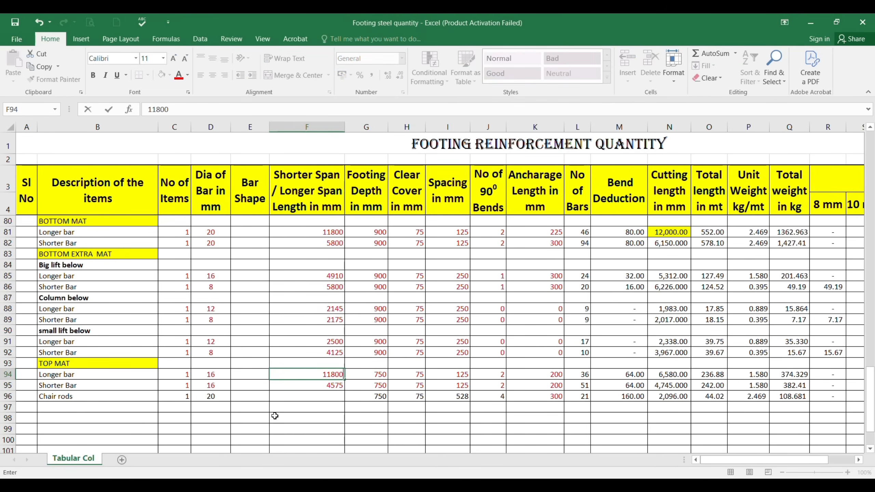
key(Return)
text(5800)
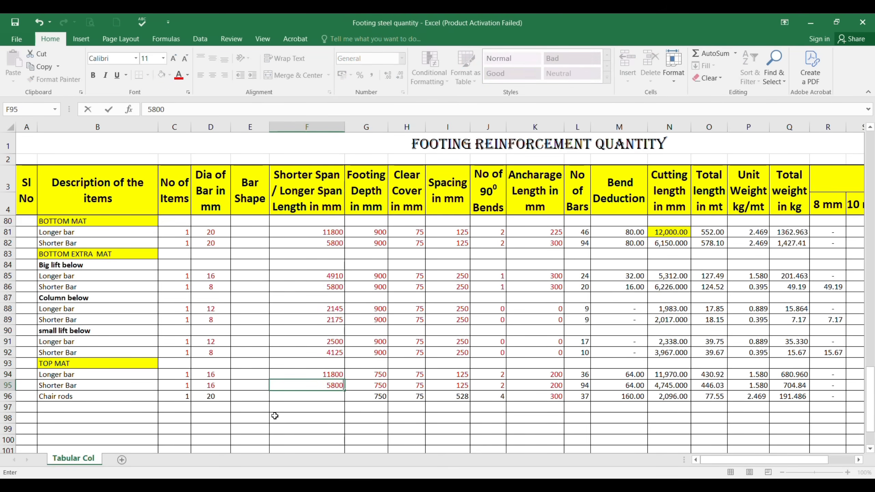
Step: Set the footing depth of the top mat's longer and shorter bars to 900 in G94 and G95
key(Tab)
key(Up)
key(F2)
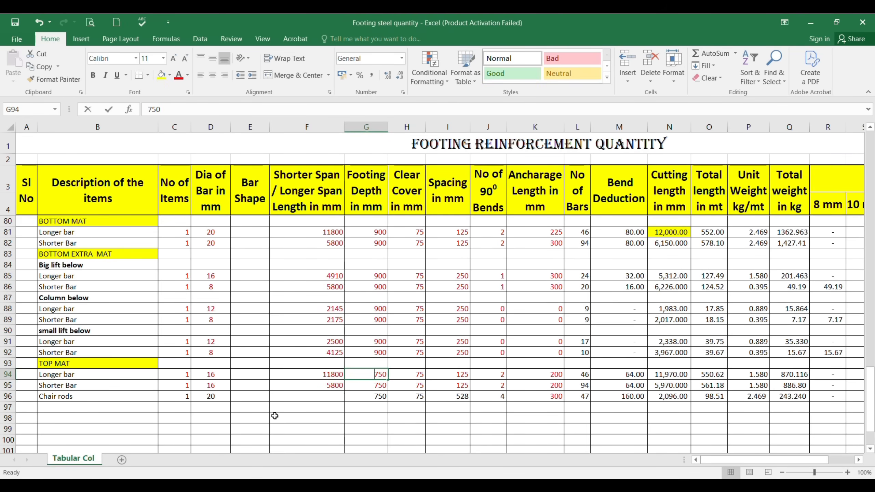
text(900)
key(Return)
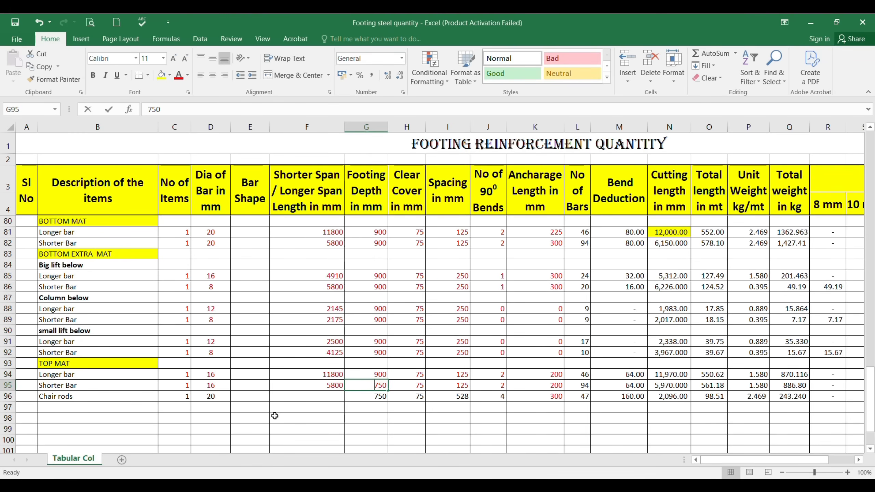
text(900)
key(Return)
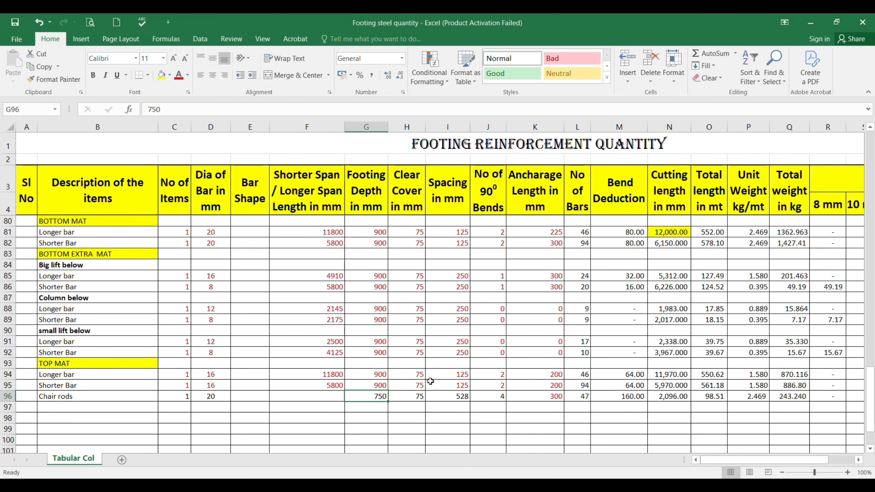
Step: Check the top mat's bar spacing in AutoCAD's RF2 plan, and set it to 100 for both bars in I94 and I95
click(453, 375)
key(alt+Tab)
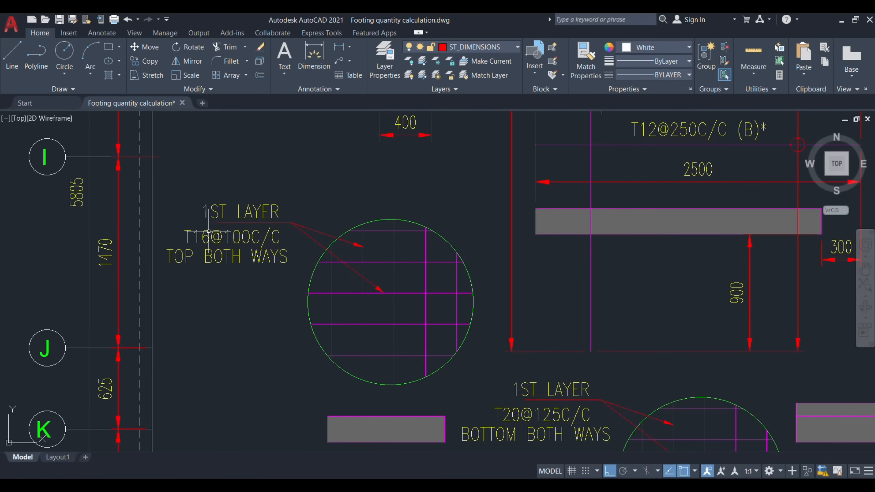
scroll(371, 248, down, 2)
scroll(324, 244, up, 4)
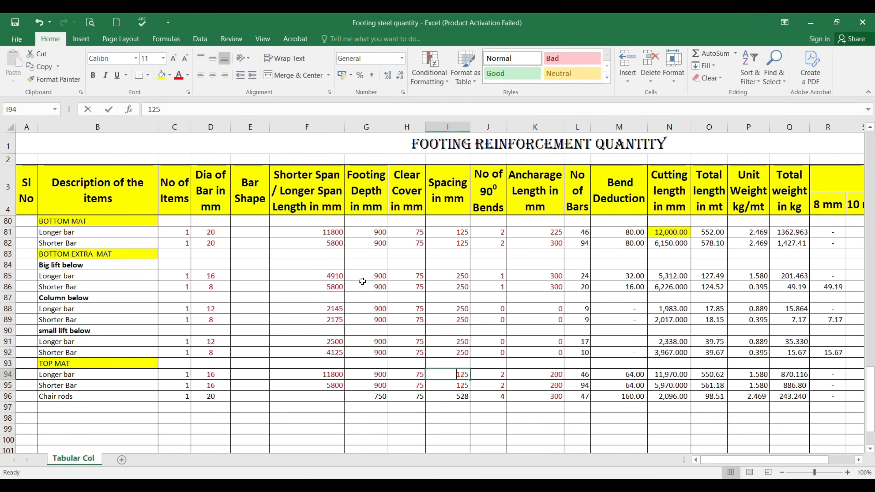
text(100)
key(Return)
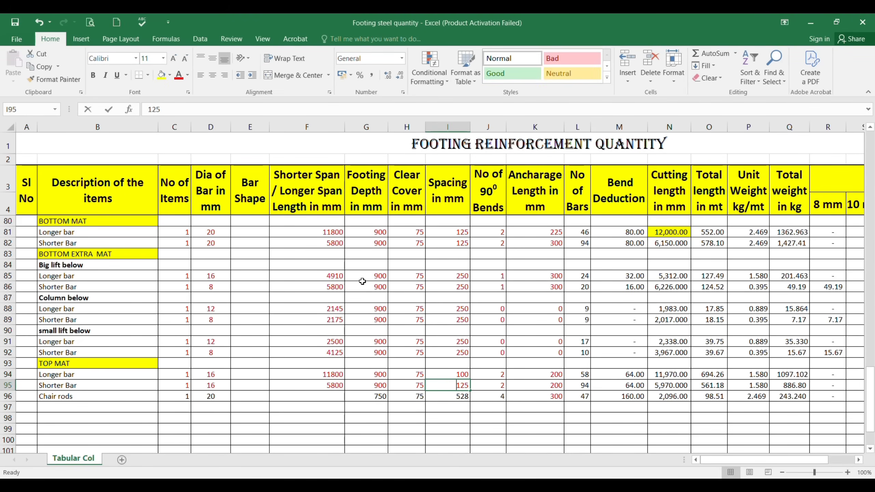
text(100)
key(Return)
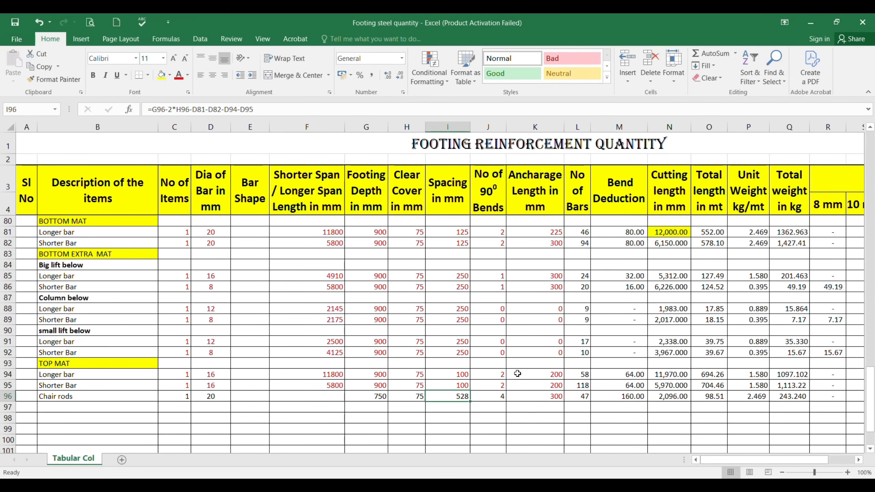
Step: Check the top mat's bends and anchorage length against the RF1 and RF2 footing sections in AutoCAD
click(501, 376)
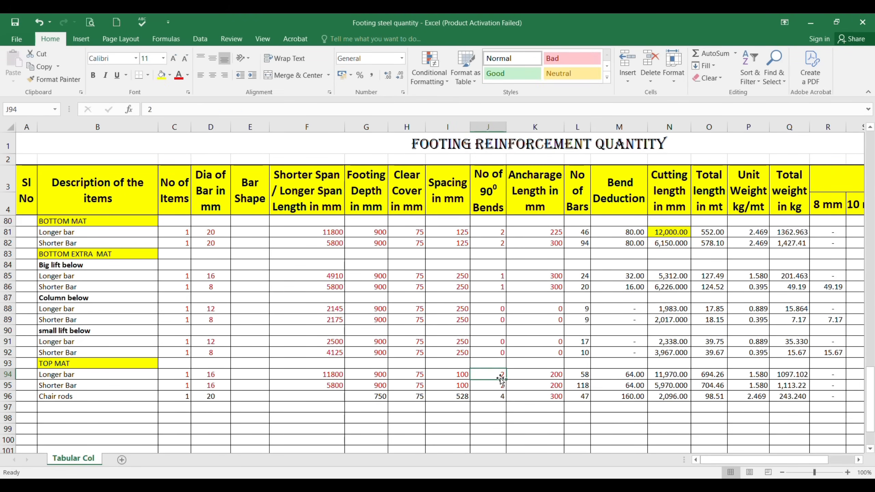
click(552, 374)
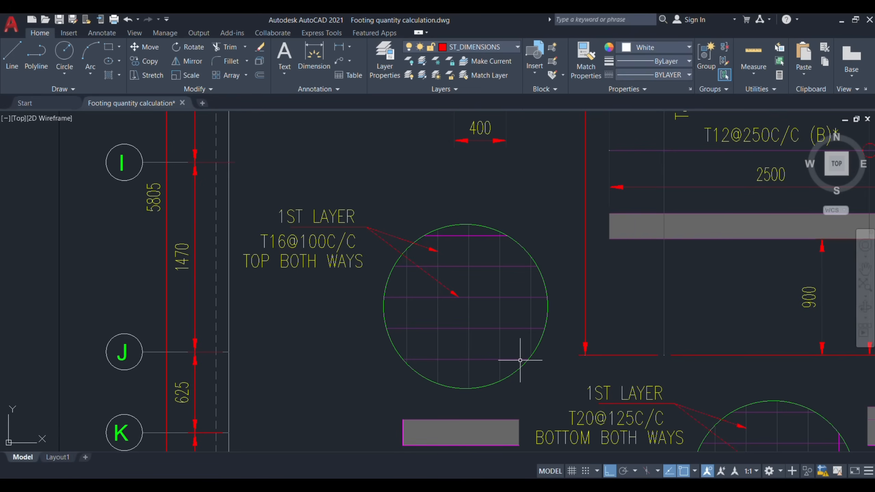
scroll(517, 358, down, 10)
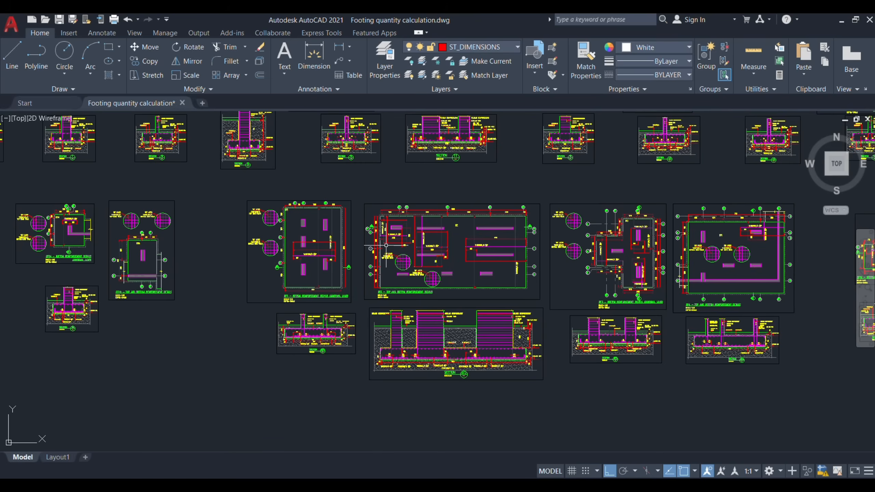
scroll(375, 361, up, 10)
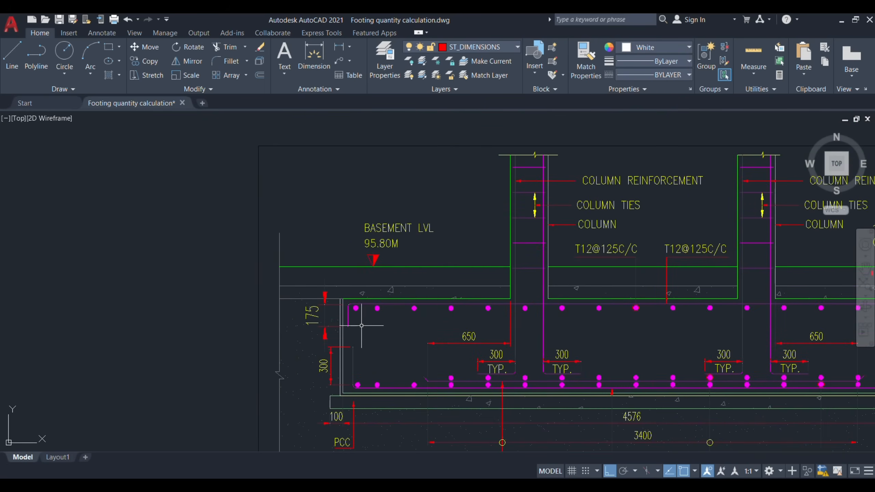
scroll(340, 318, up, 2)
scroll(482, 318, down, 8)
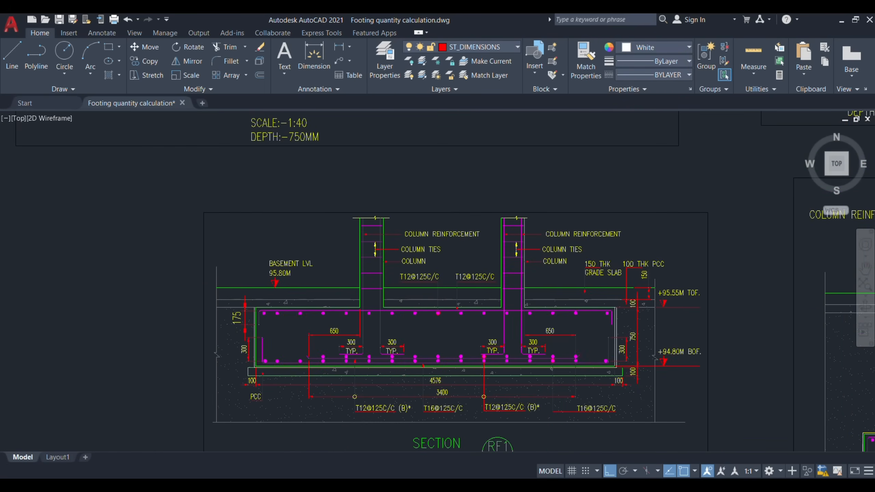
scroll(245, 308, down, 6)
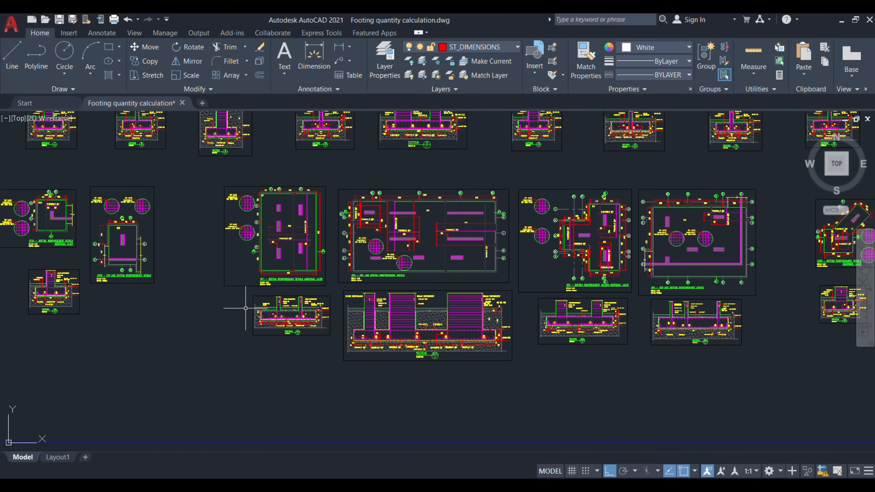
scroll(245, 308, up, 10)
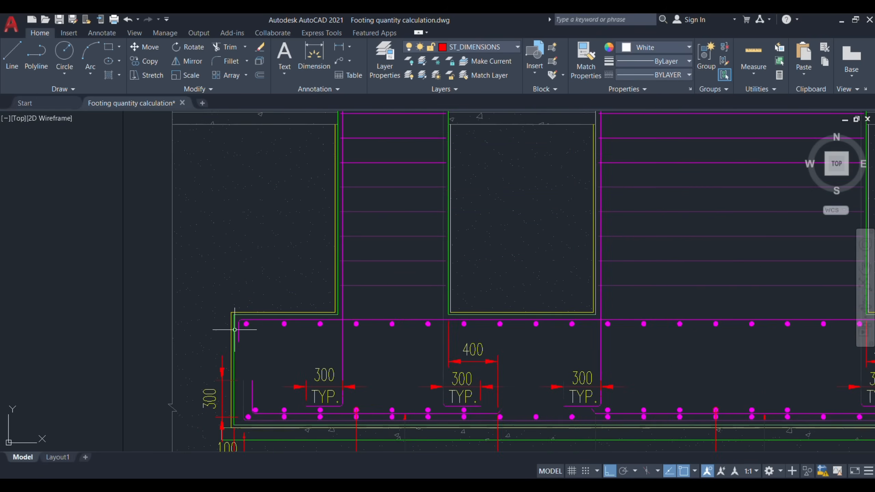
scroll(234, 330, down, 6)
scroll(819, 328, up, 6)
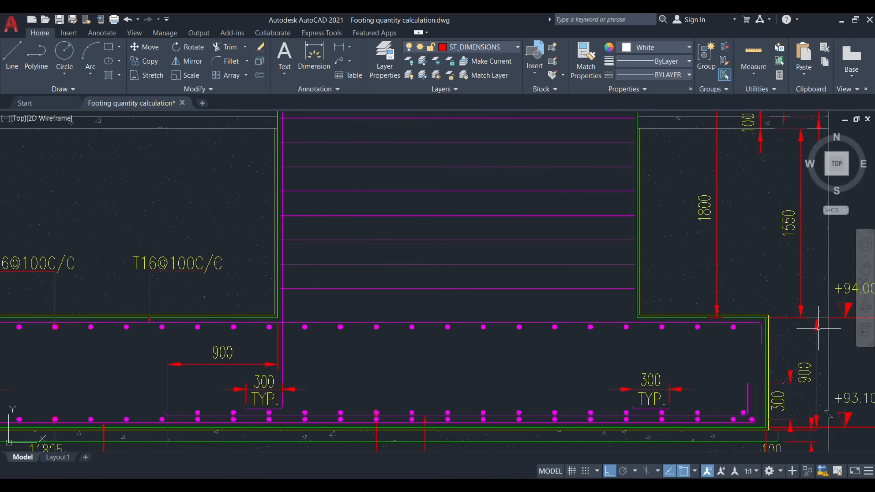
scroll(819, 328, down, 4)
key(alt+Tab)
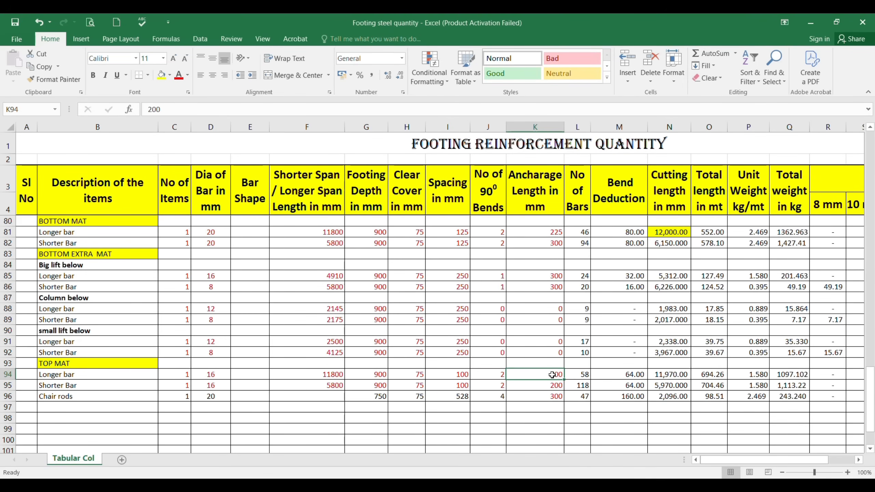
Step: Fill the top mat longer bar's cutting length cell N94 with yellow
click(659, 376)
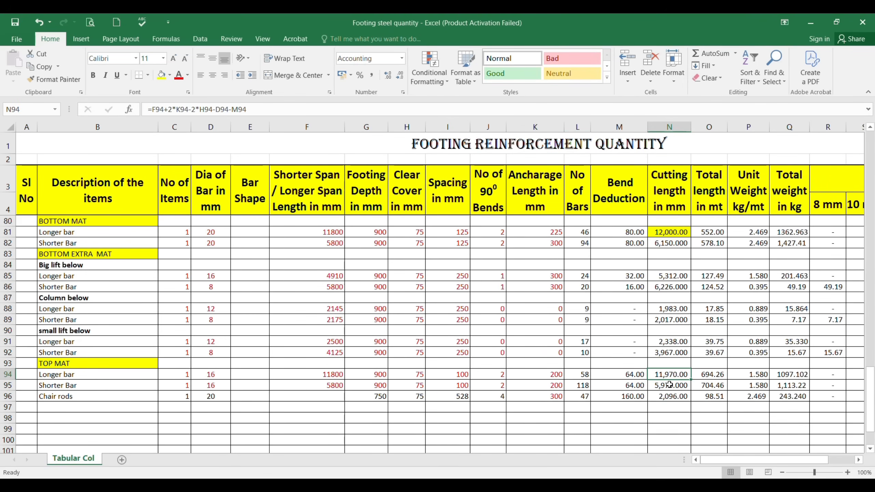
click(161, 75)
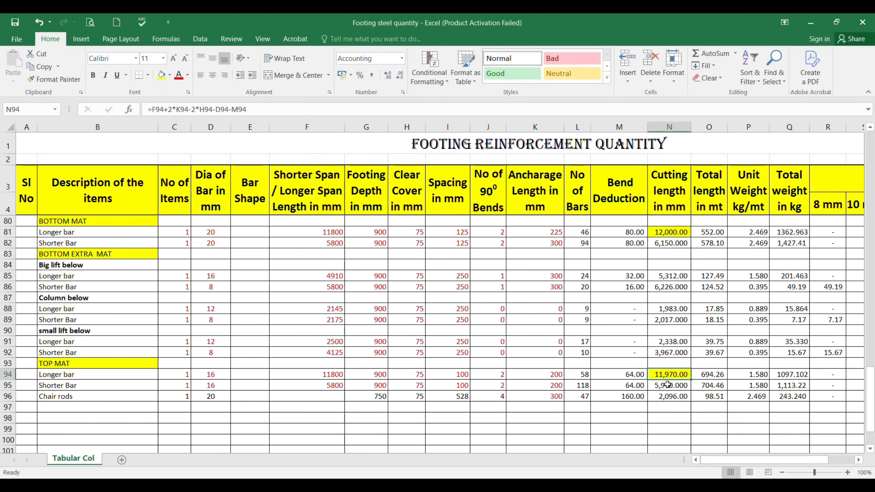
click(544, 375)
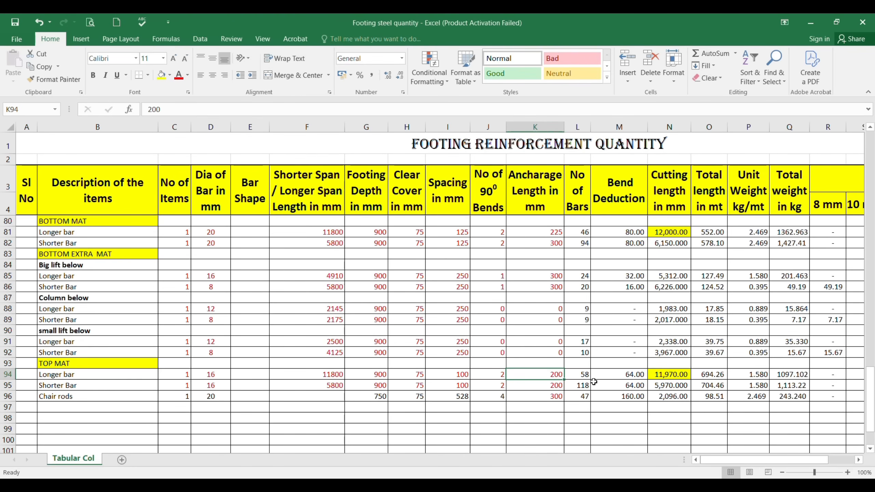
Step: Review the top and bottom mat cutting lengths, and set the bottom mat shorter bar's anchorage length to 225 in K82
click(657, 387)
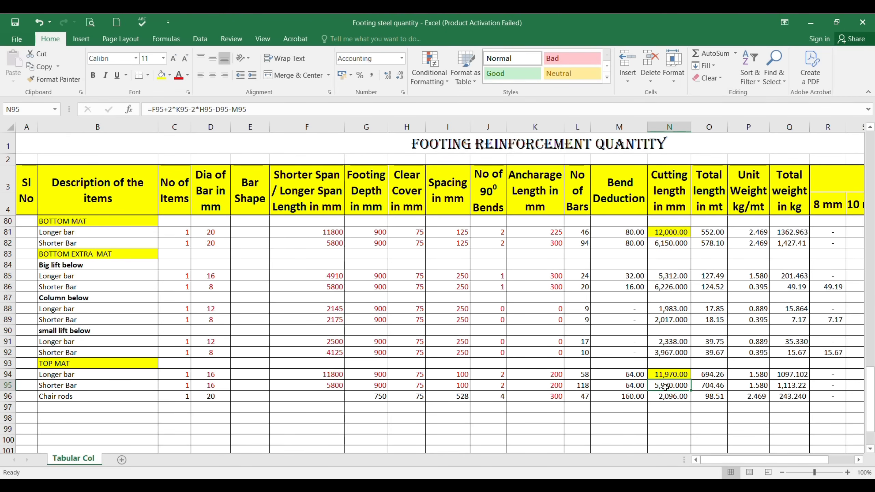
click(663, 375)
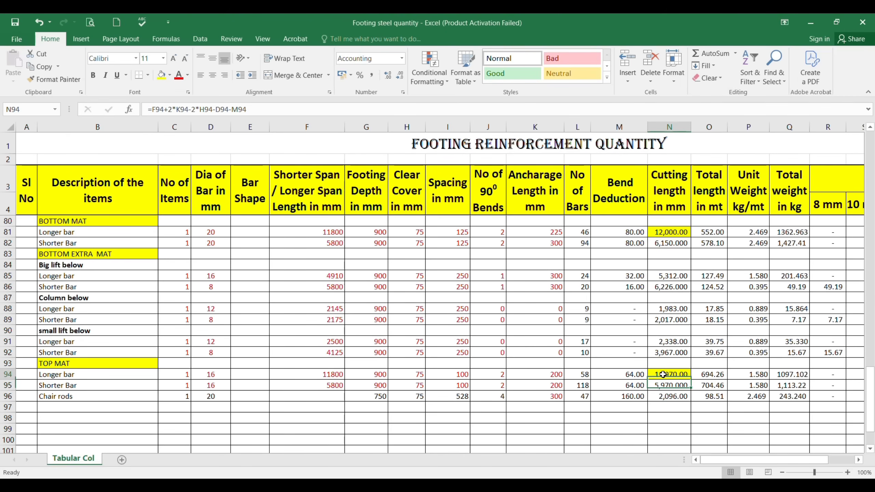
click(663, 387)
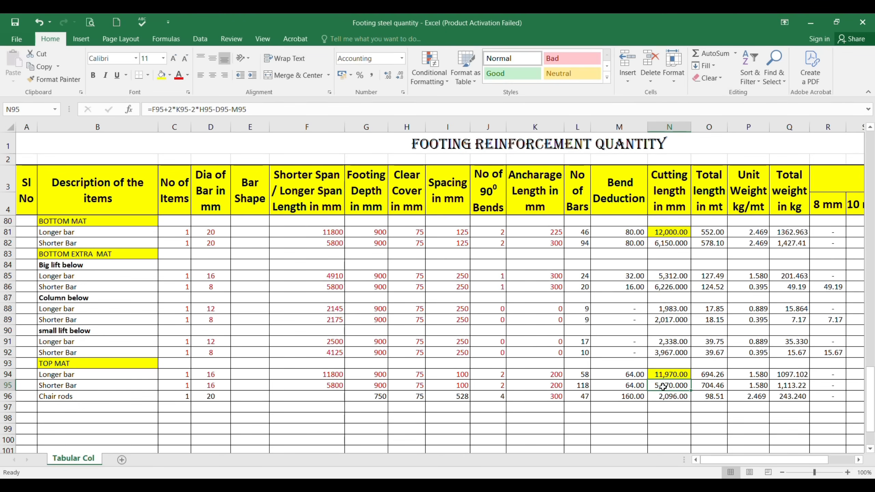
click(658, 243)
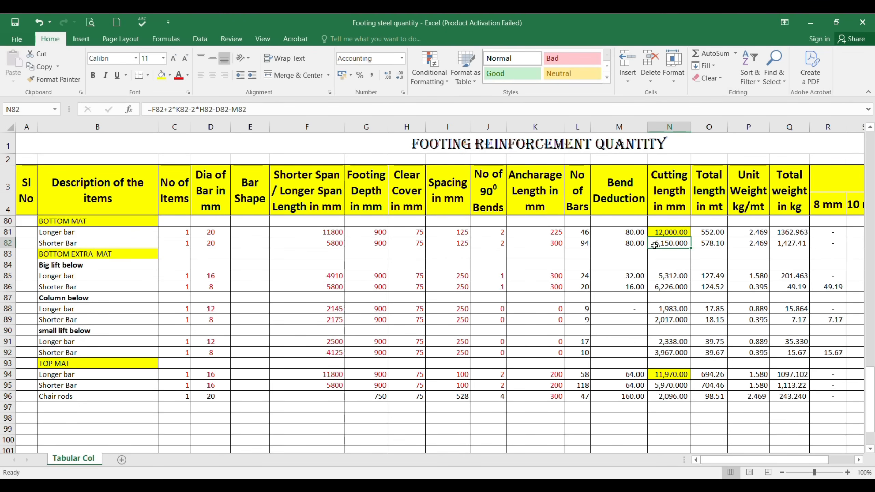
click(547, 243)
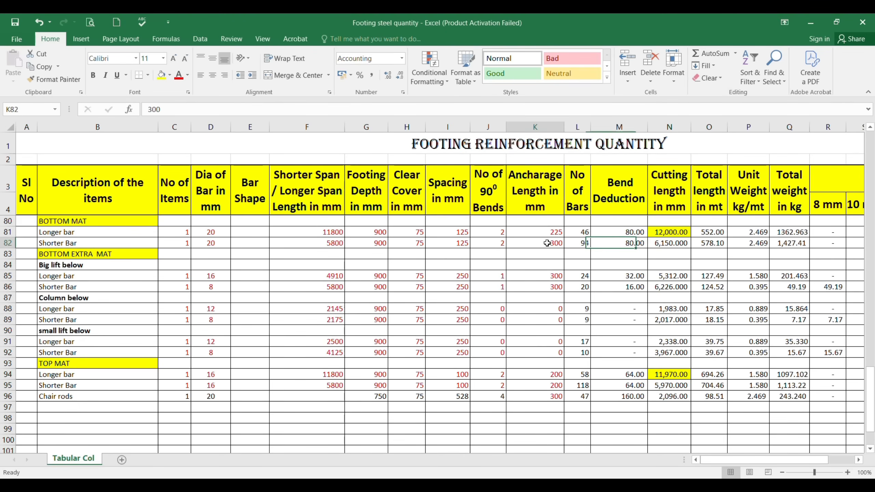
text(225)
key(Return)
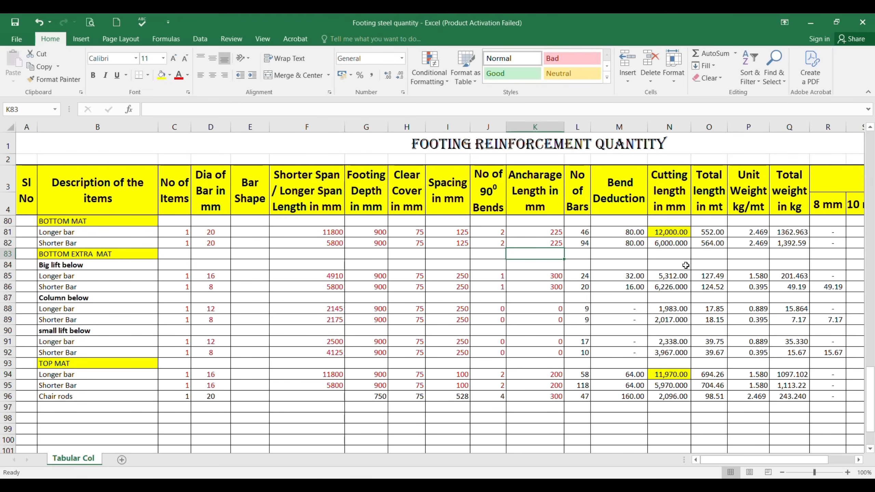
Step: Fill the bottom mat shorter bar's cutting length cell N82 with yellow
click(667, 244)
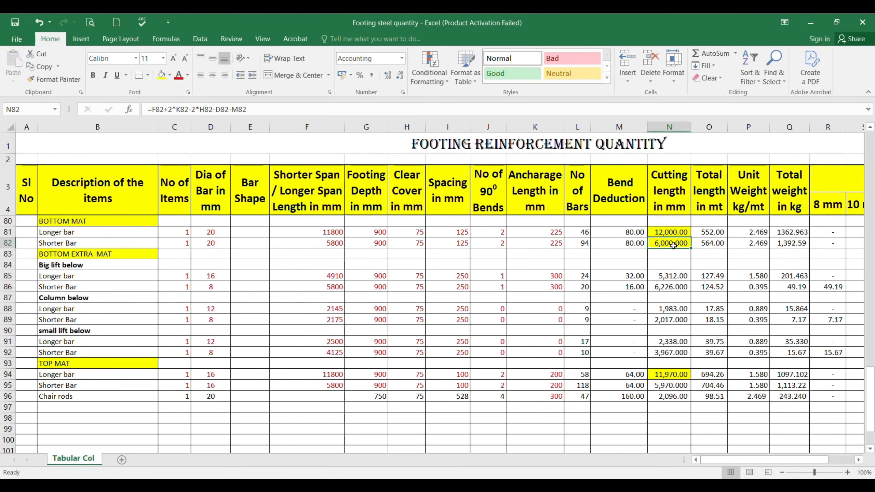
click(560, 245)
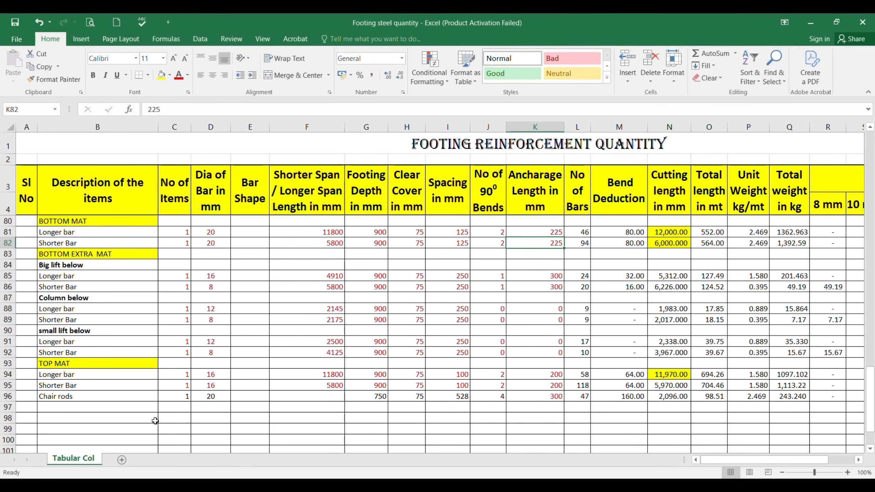
Step: Check the chair rods' bar diameter in D96 against the RF2 footing section in AutoCAD, and return to the Excel schedule
click(77, 400)
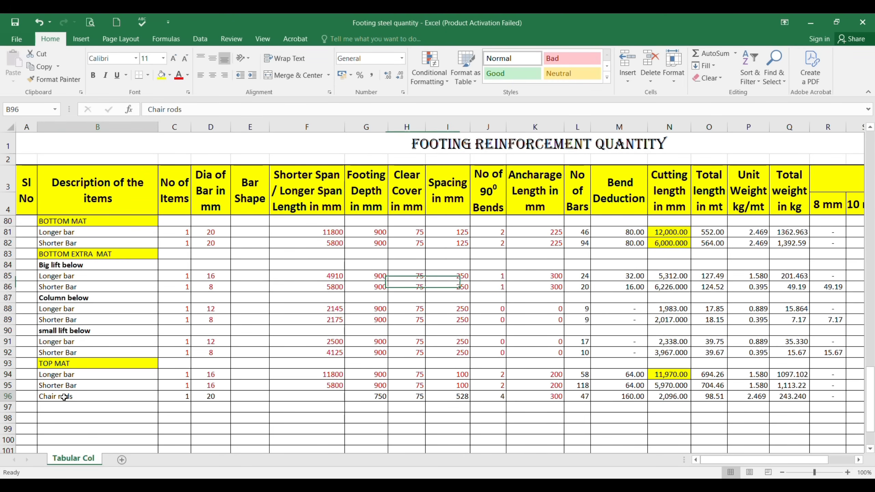
click(211, 397)
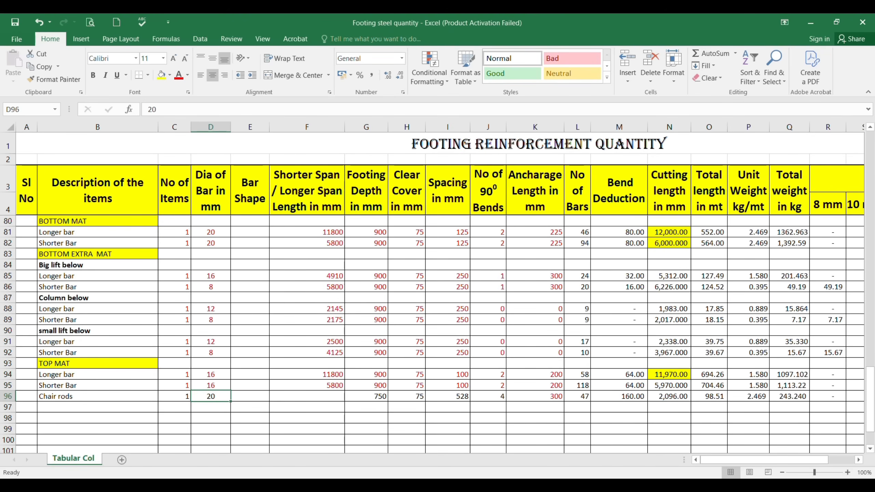
mouse_move(590, 484)
click(588, 443)
scroll(740, 353, up, 3)
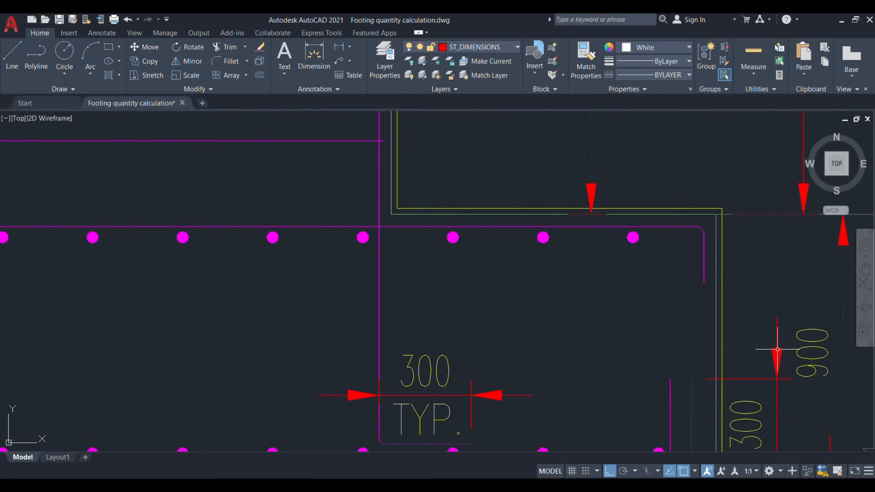
scroll(606, 332, down, 8)
scroll(285, 341, up, 2)
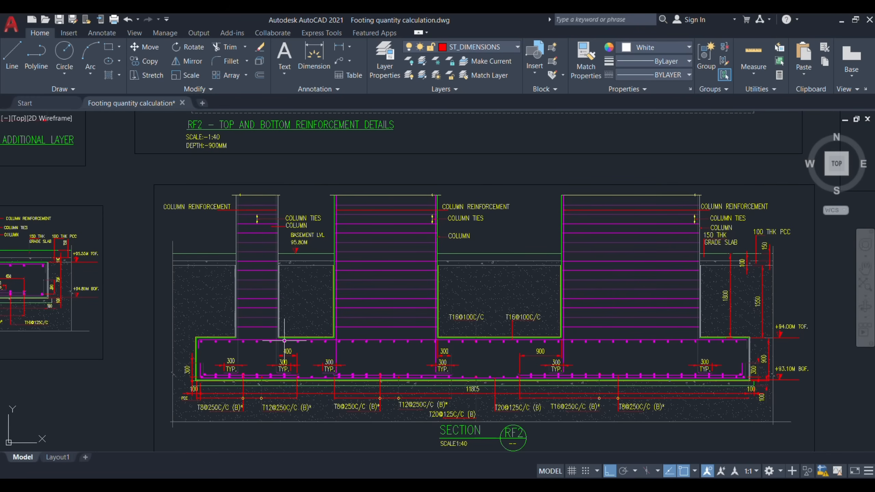
mouse_move(565, 484)
click(566, 428)
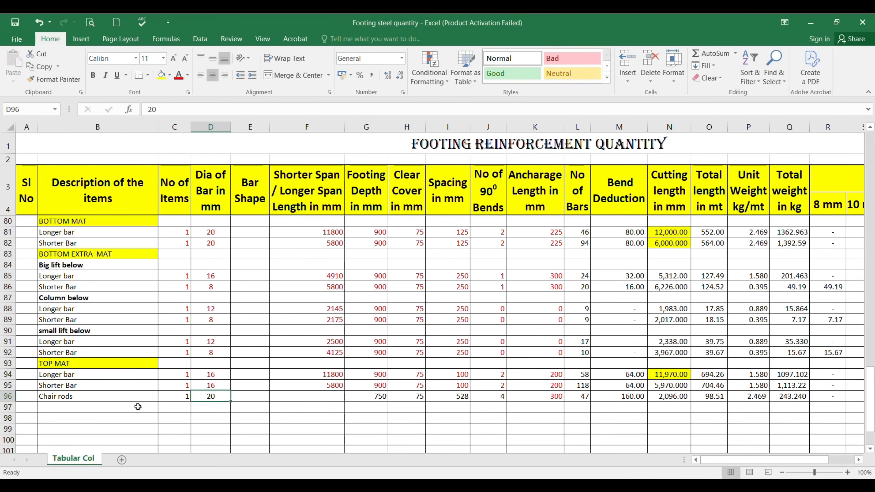
Step: Review the complete chair rods entry in row 96 of the schedule
scroll(87, 405, down, 1)
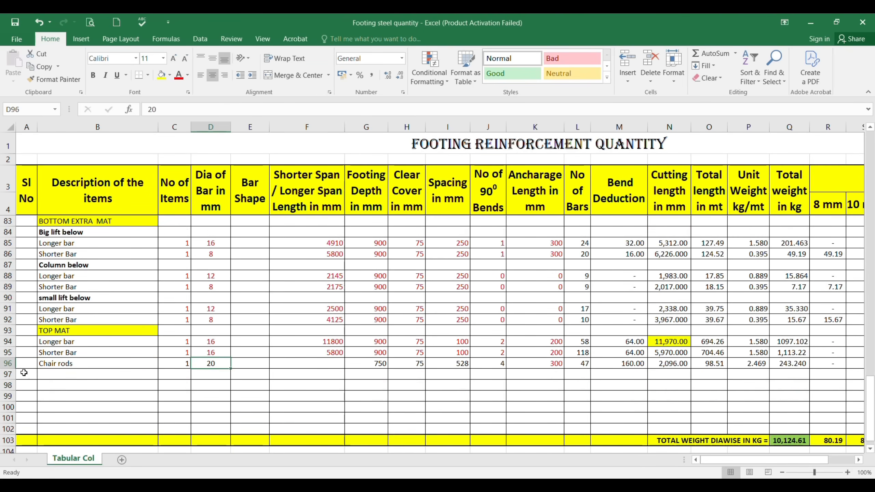
click(7, 363)
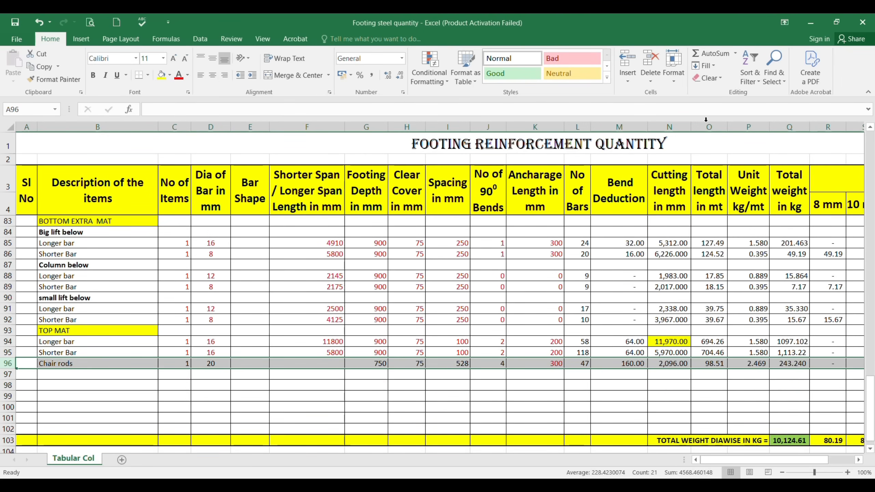
mouse_move(844, 23)
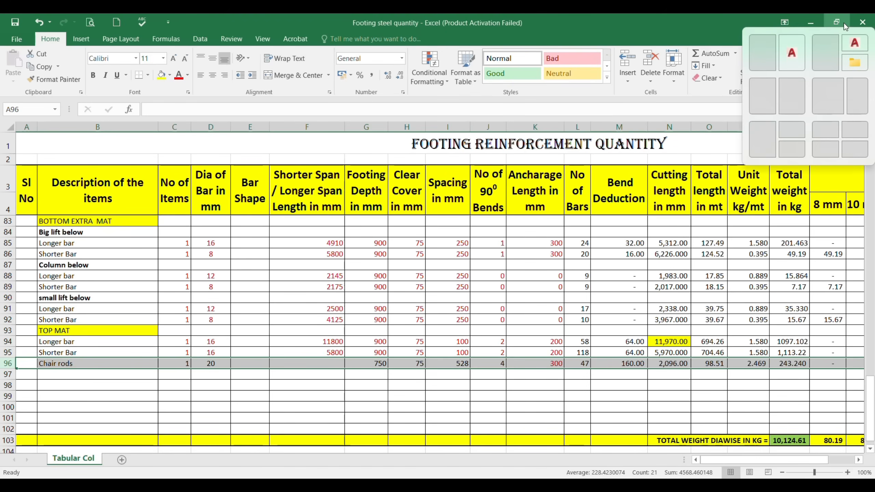
click(299, 413)
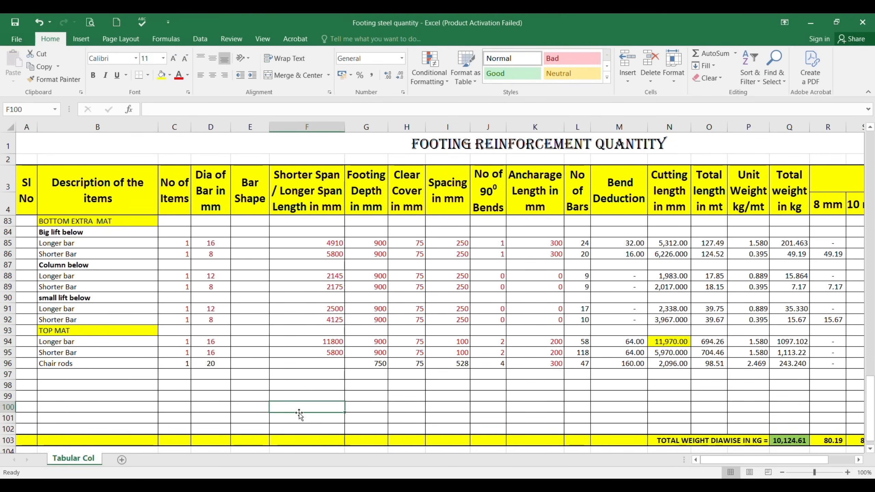
Step: Review RF2's total weights by selecting Q81:Q96
scroll(468, 352, up, 2)
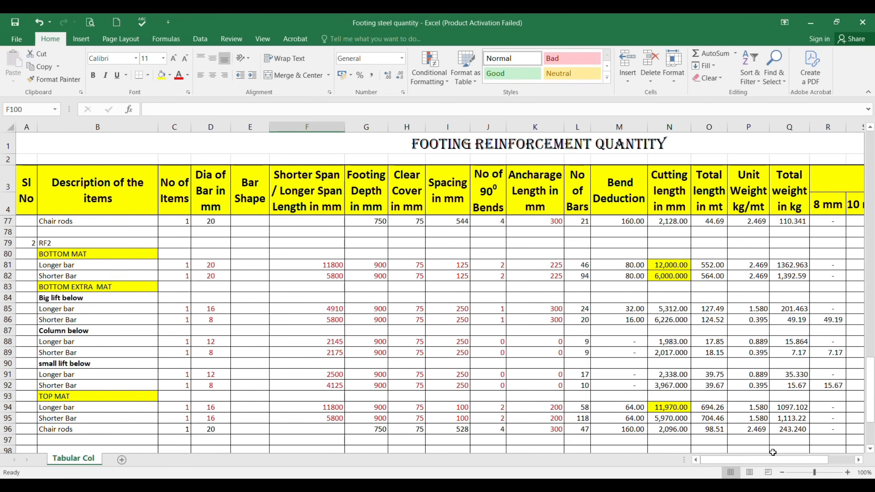
drag(782, 460, 810, 463)
scroll(681, 372, up, 2)
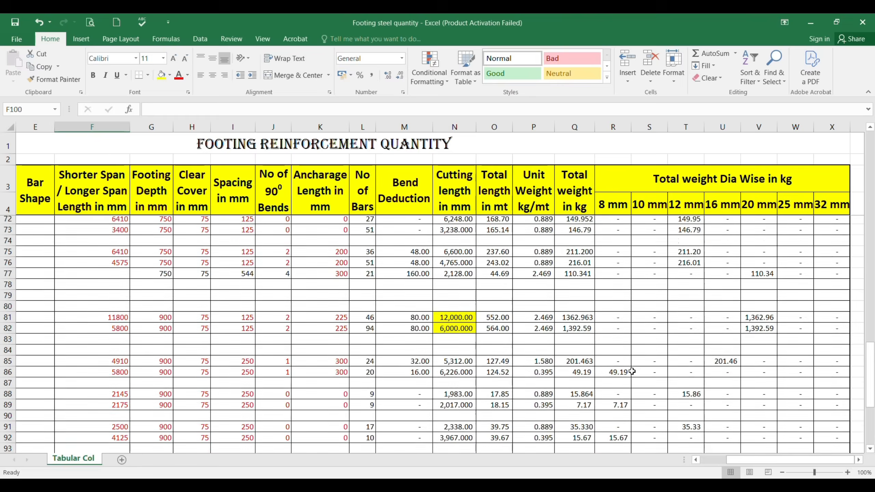
scroll(554, 345, down, 2)
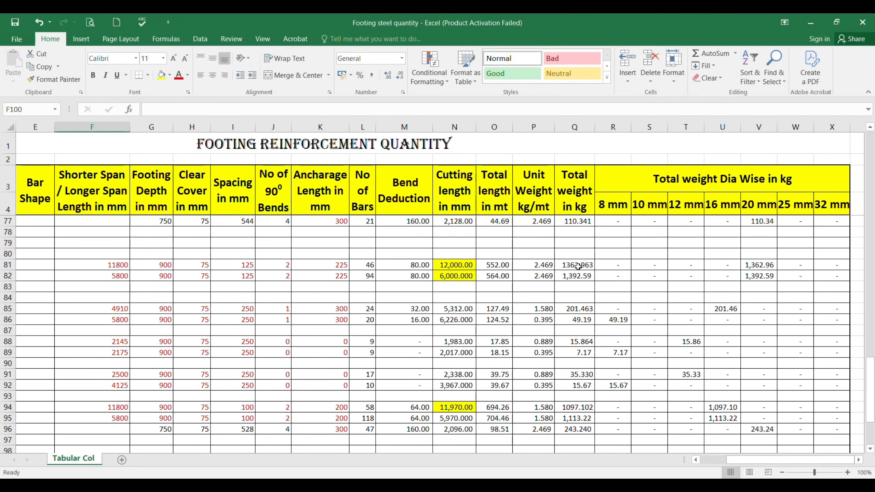
drag(577, 266, 581, 430)
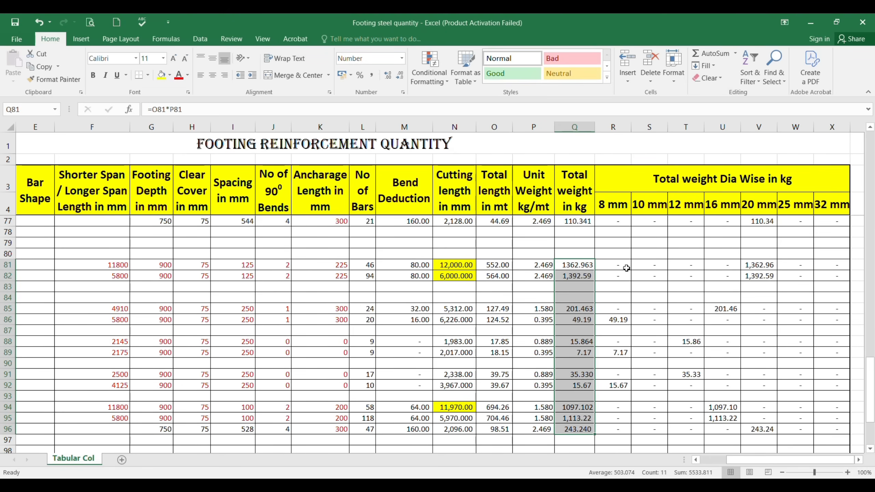
Step: Review RF2's diameter-wise weights by selecting R81:X97, leaving the existing cell contents in place
drag(626, 268, 807, 319)
scroll(688, 259, down, 1)
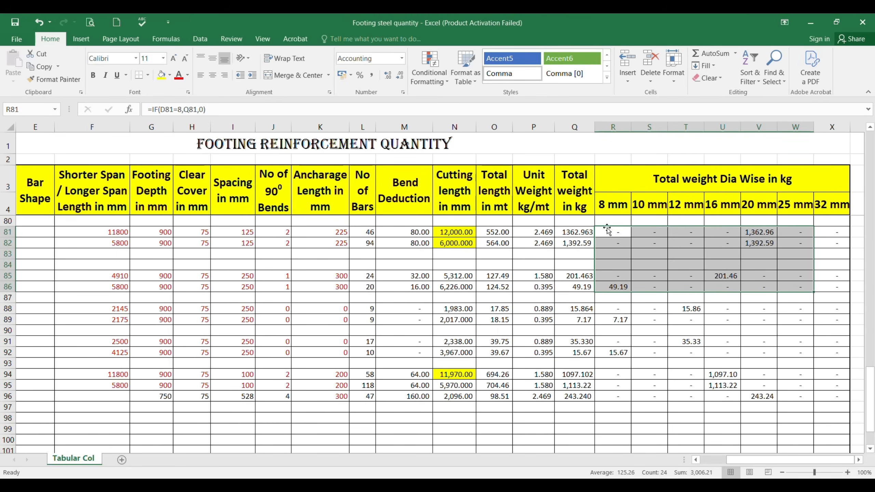
drag(610, 229, 723, 252)
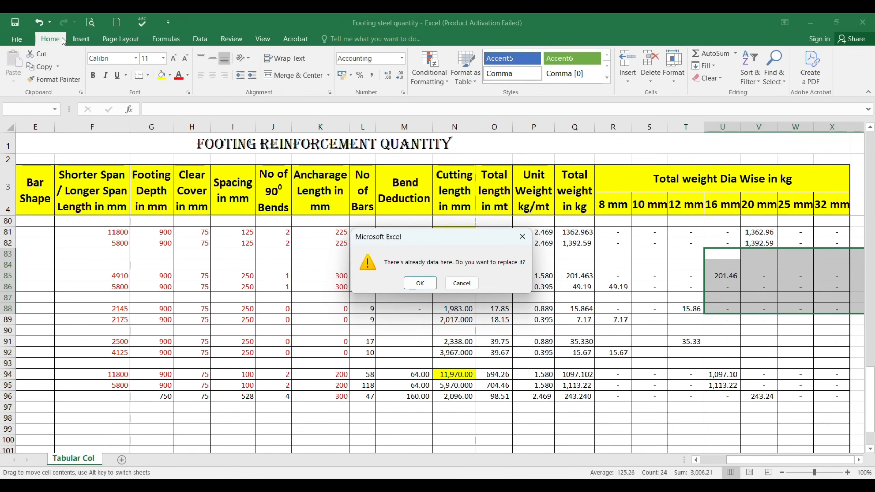
key(Escape)
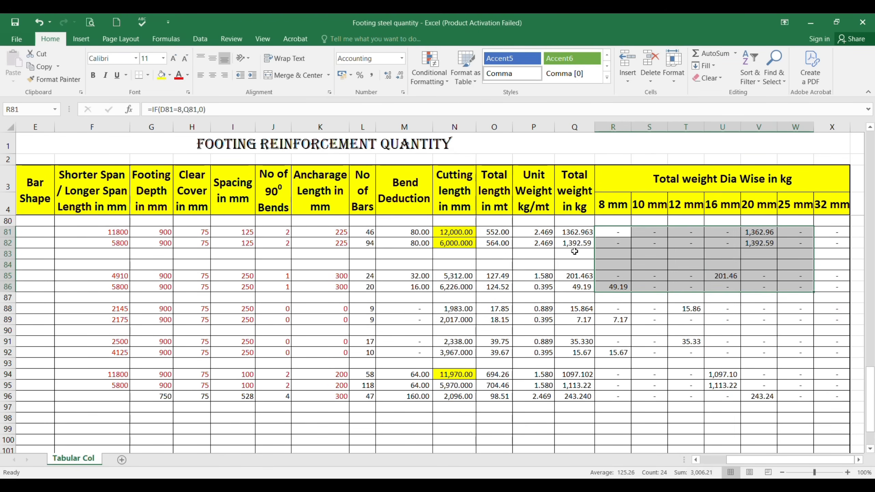
drag(619, 229, 828, 406)
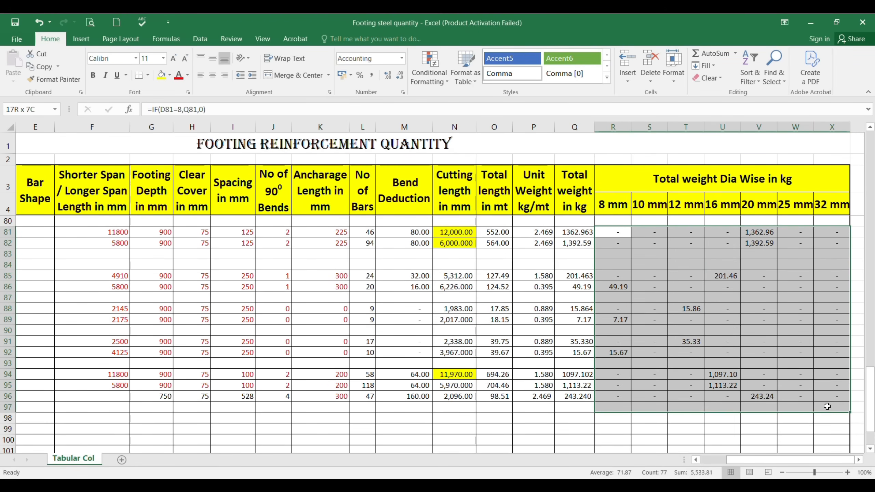
Step: Inspect the diameter-wise total weight row, checking the 8 mm total's formula in R103, and look back over the footing entries
scroll(828, 407, down, 3)
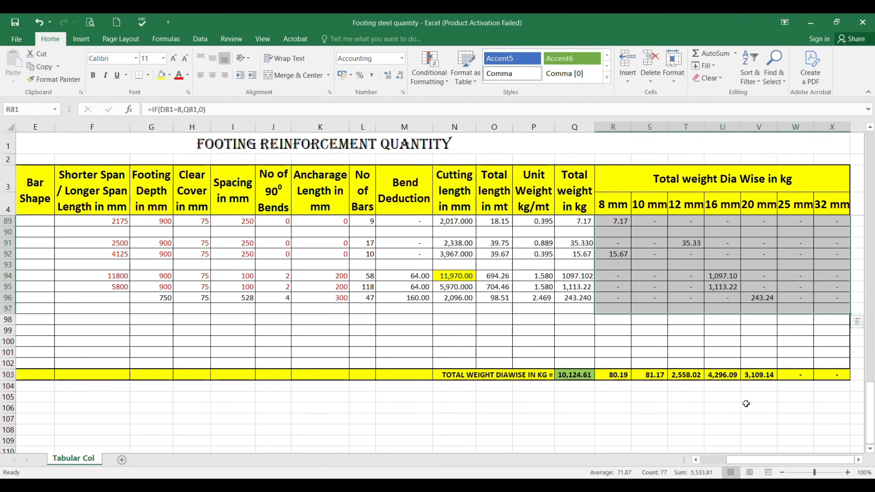
click(613, 376)
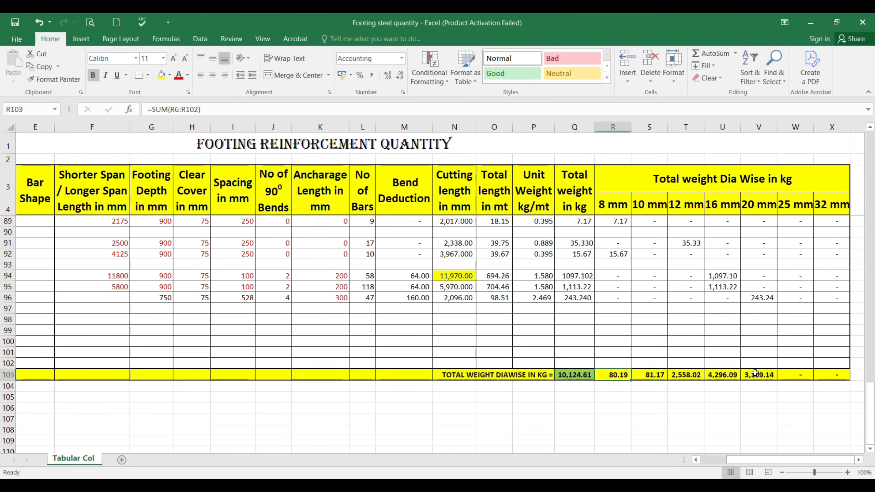
scroll(536, 358, up, 12)
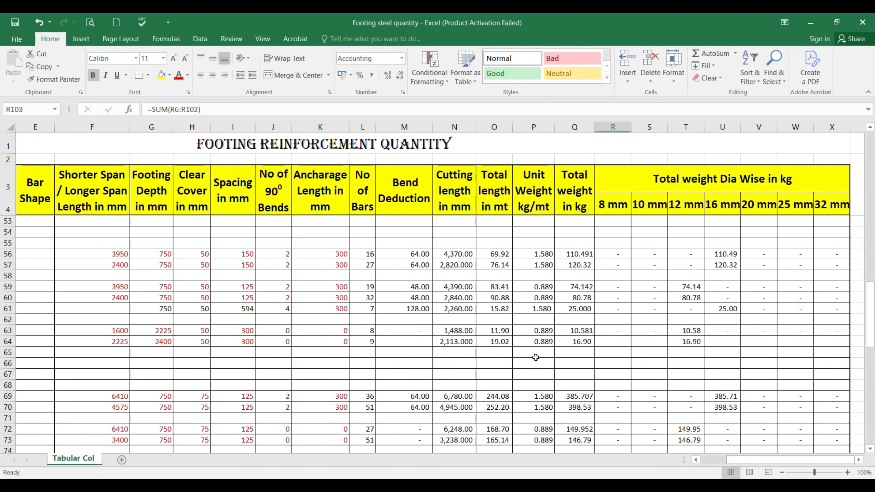